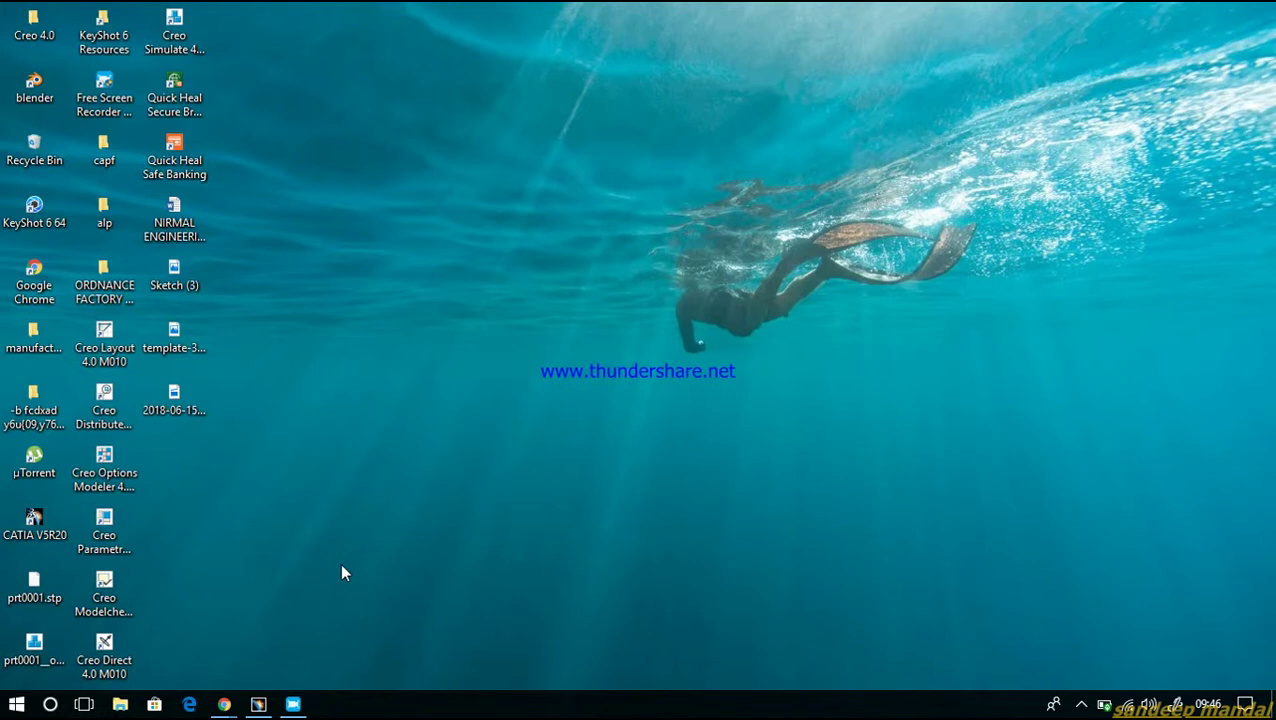
Refresh the desktop, then bring up CATIA and maximize the prtbladewithhub.stp fan document
right_click(447, 325)
click(486, 381)
click(258, 704)
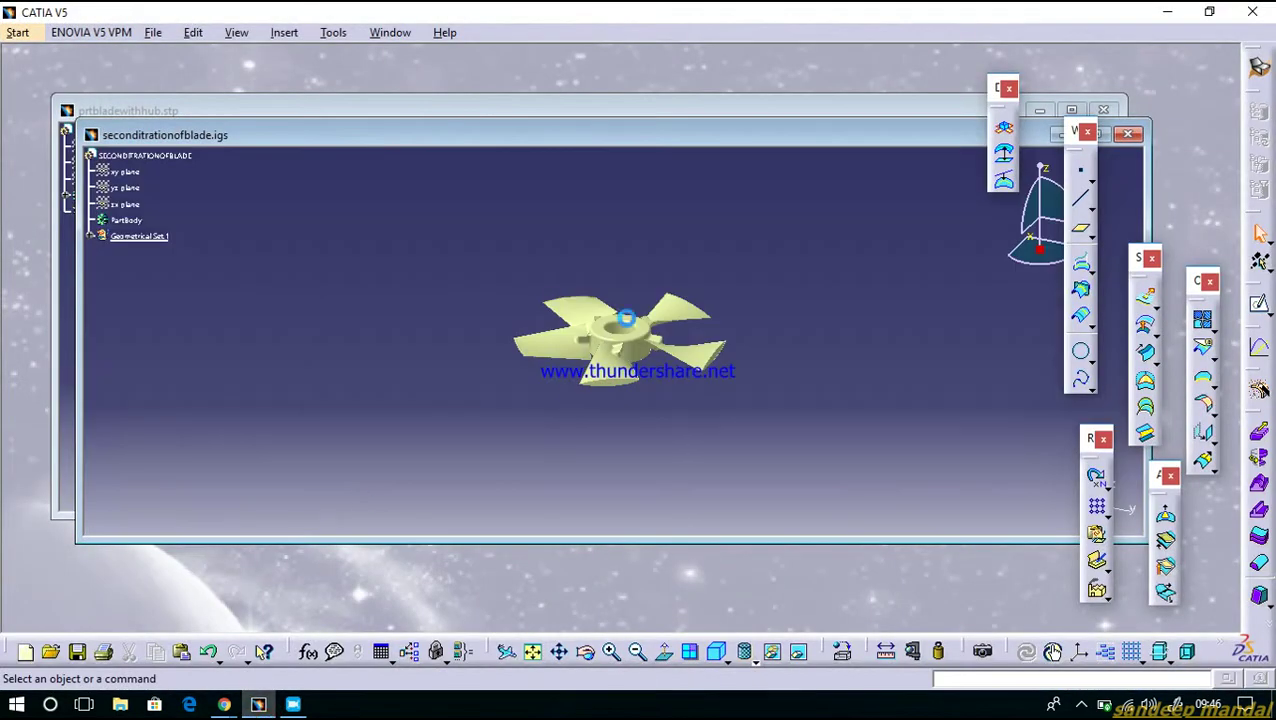
click(792, 110)
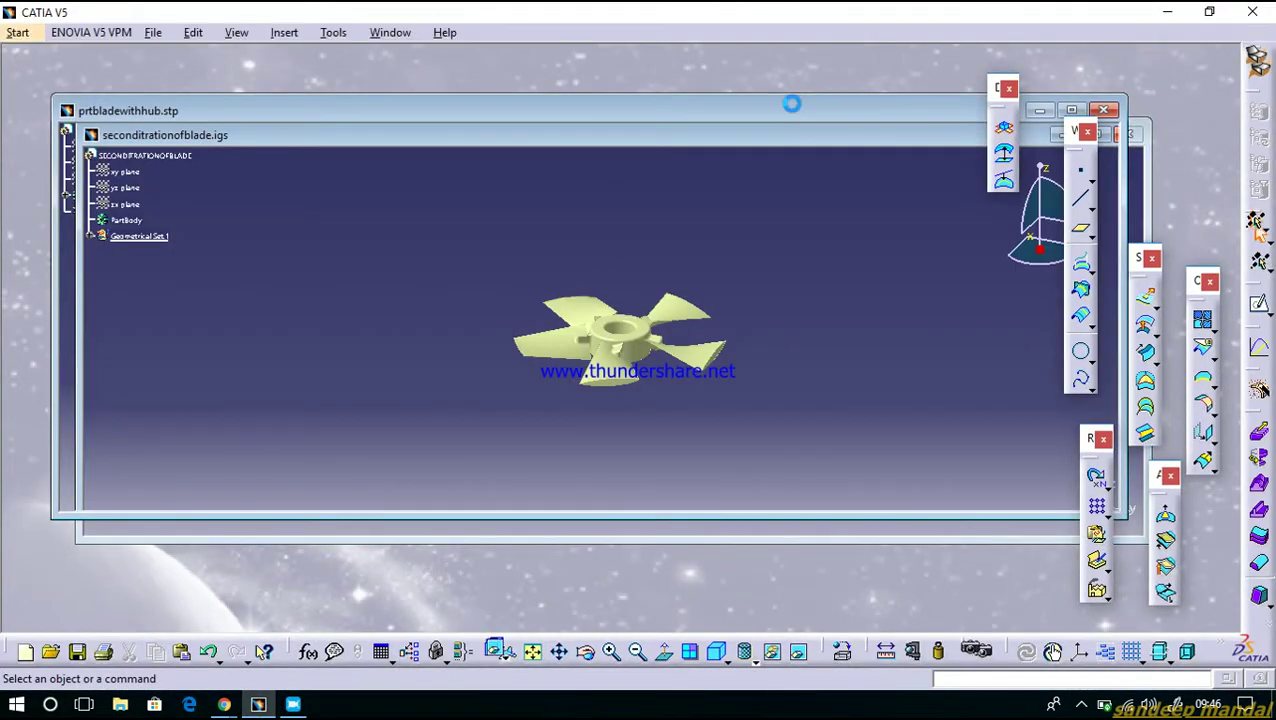
click(1071, 109)
Rotate and pan the grey five-blade fan to view it from other sides
middle_drag(781, 423, 728, 115)
middle_drag(426, 241, 565, 332)
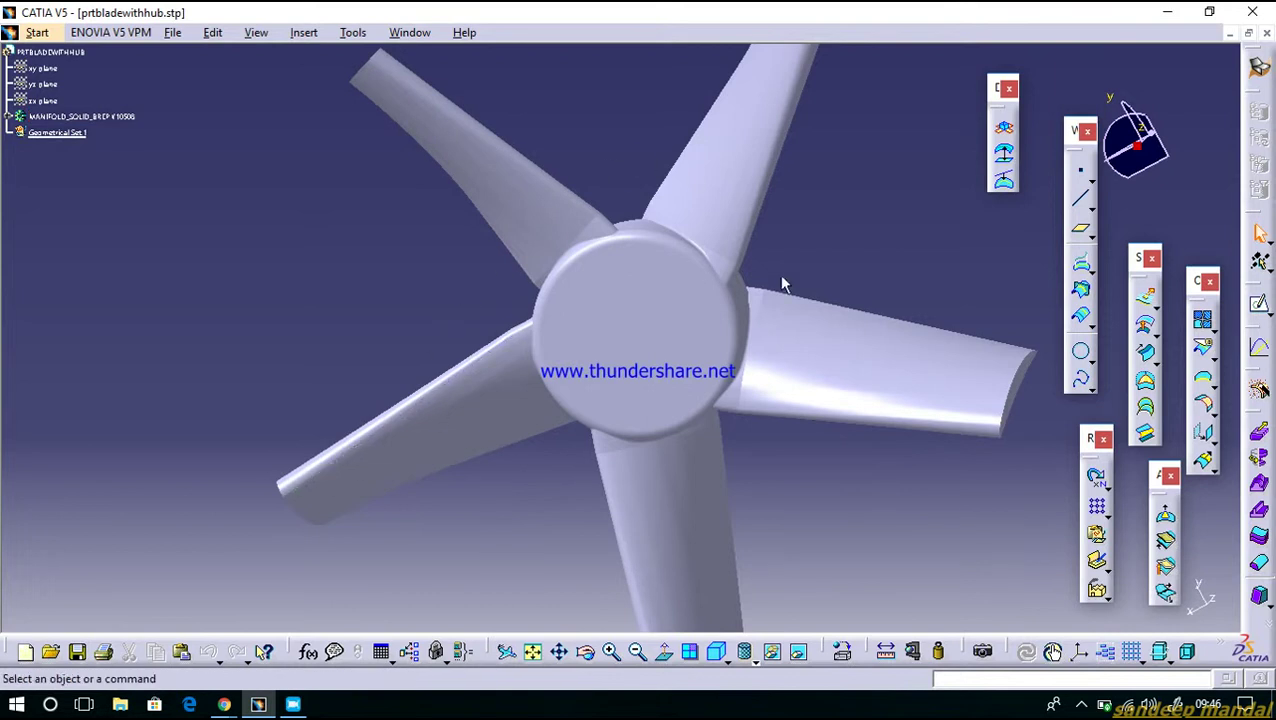
middle_drag(843, 285, 720, 322)
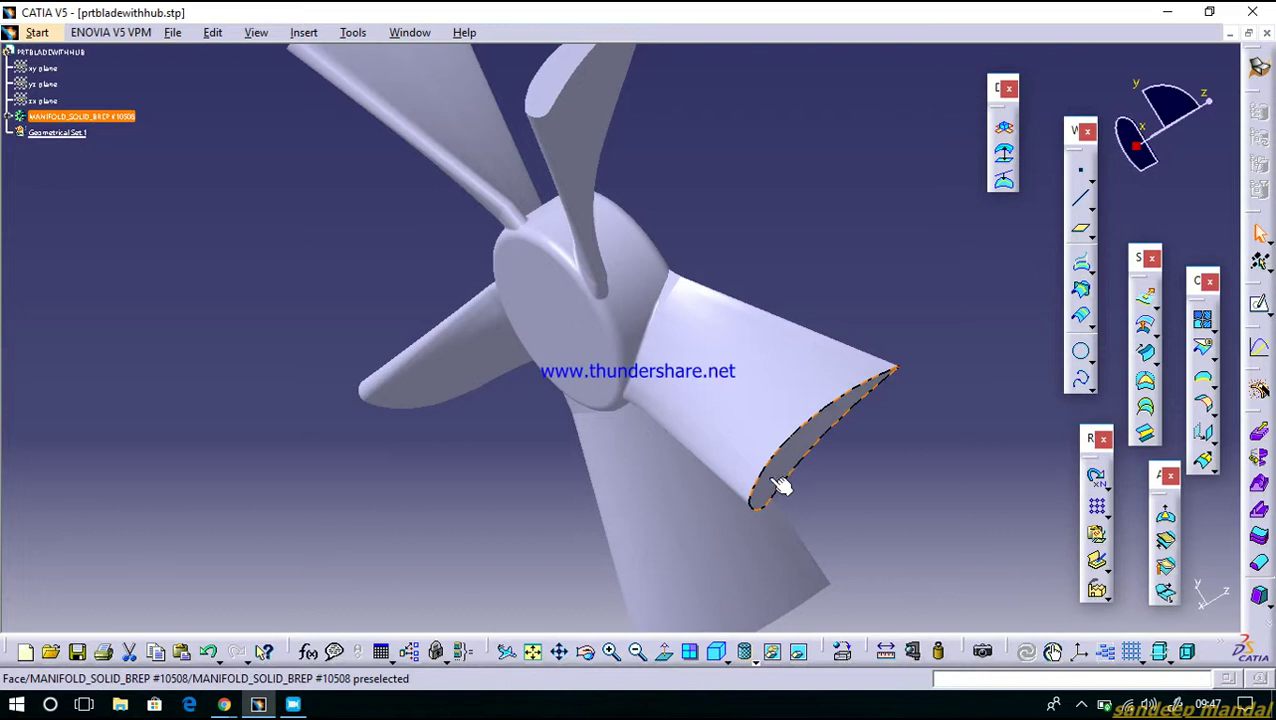
Inspect the blade-tip face and hub from several angles, then restore the fan window to floating size
click(780, 485)
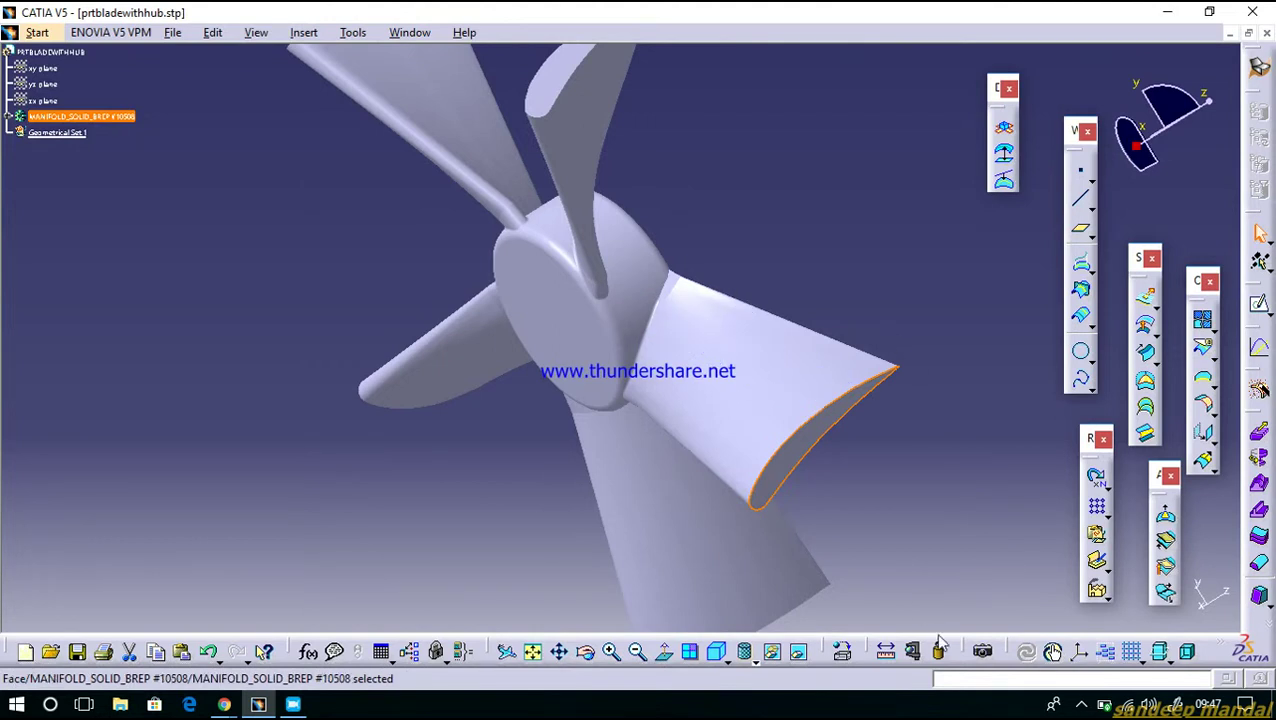
middle_drag(859, 484, 675, 470)
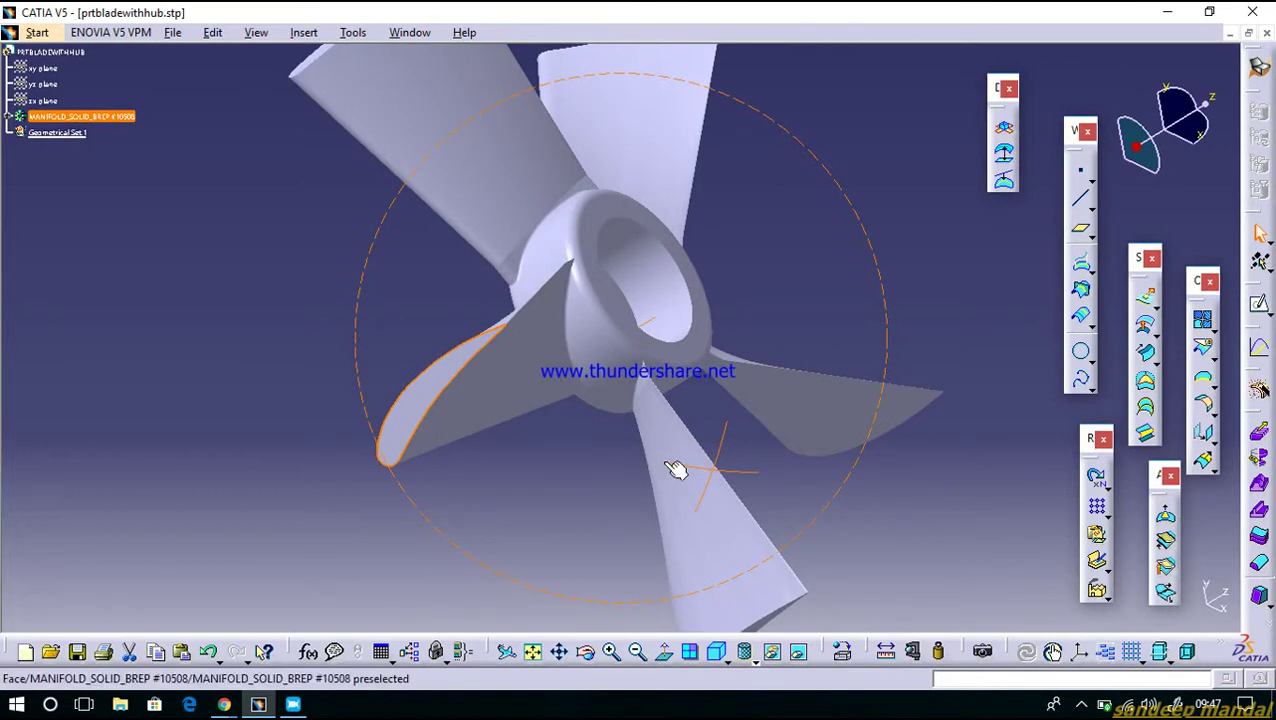
click(545, 486)
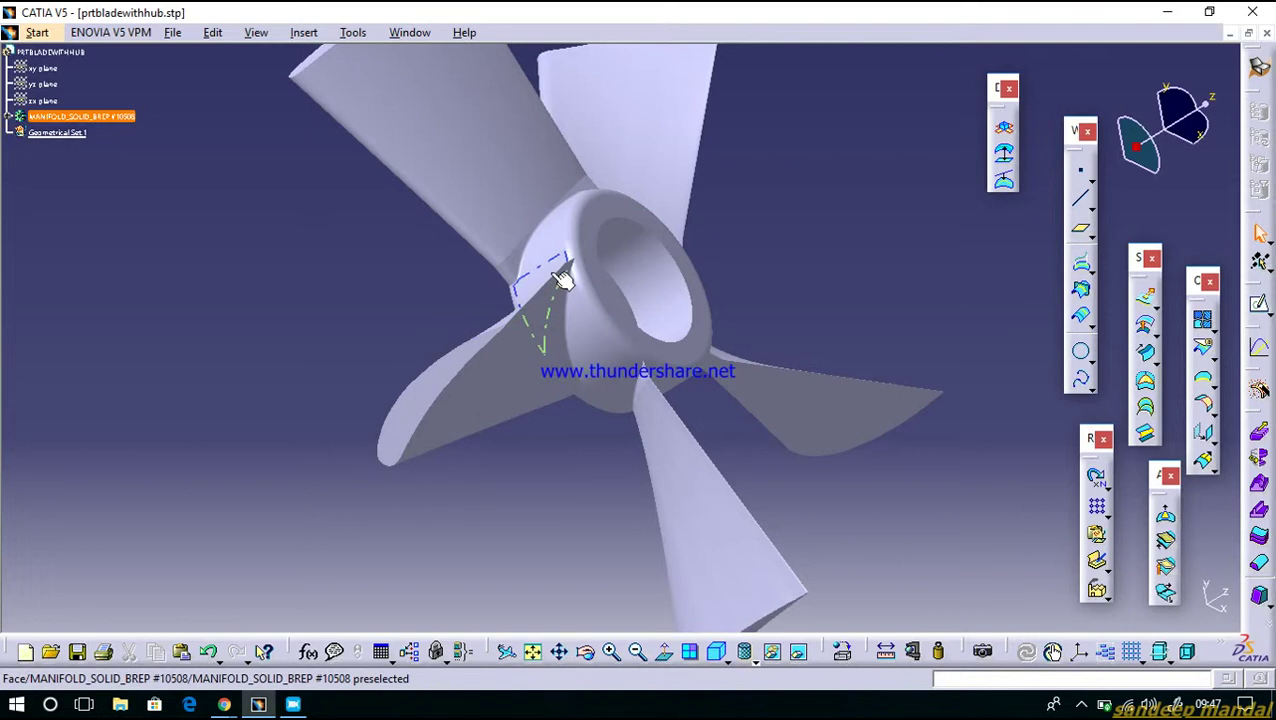
middle_drag(505, 315, 625, 315)
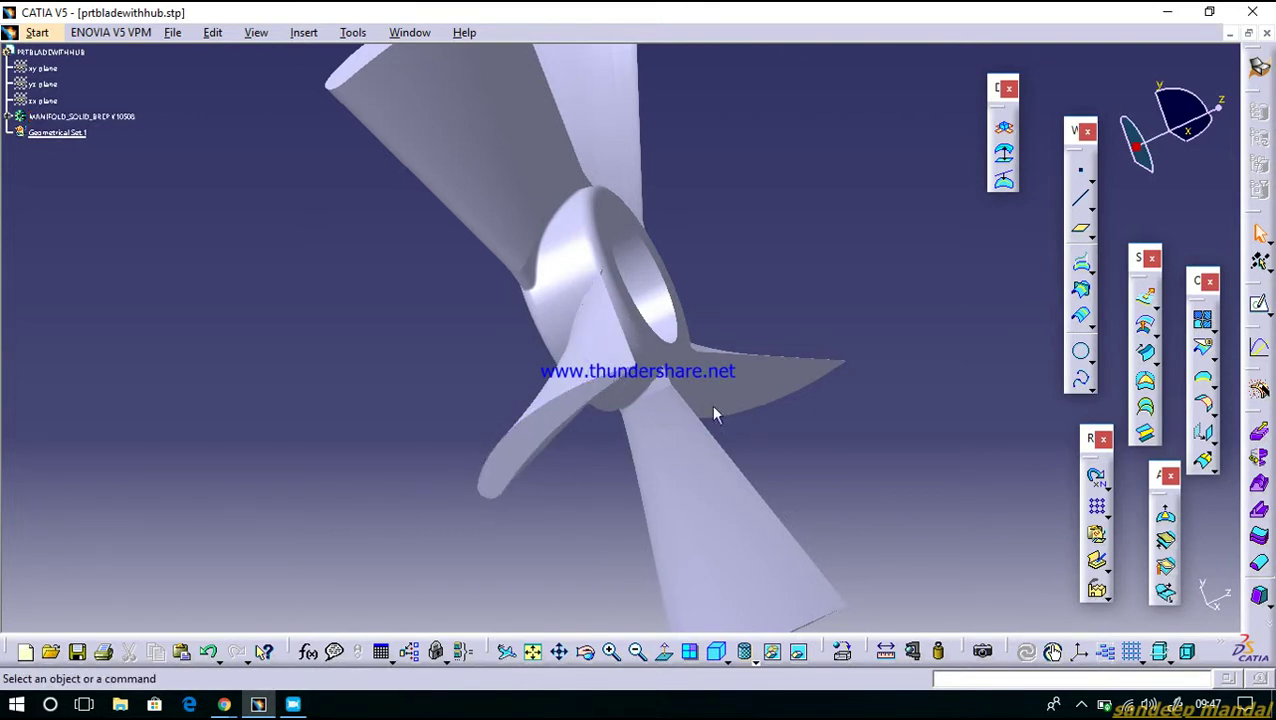
middle_drag(622, 398, 749, 234)
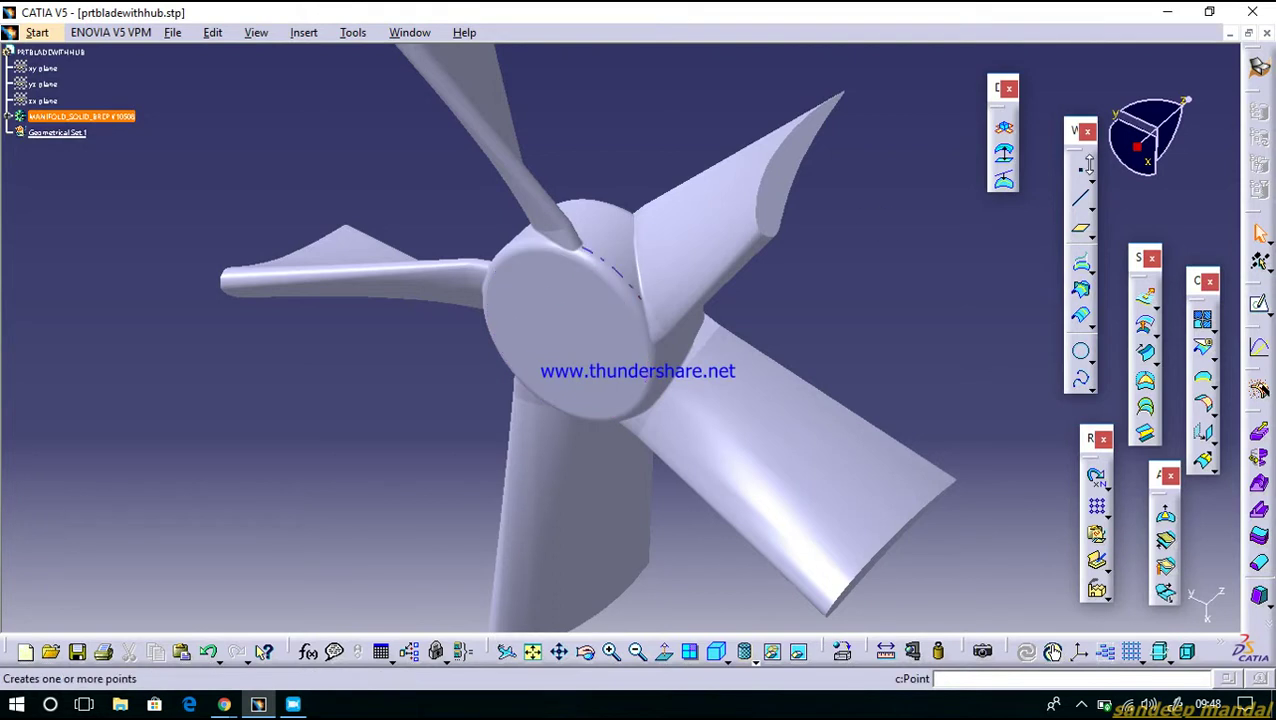
click(1232, 62)
click(1249, 34)
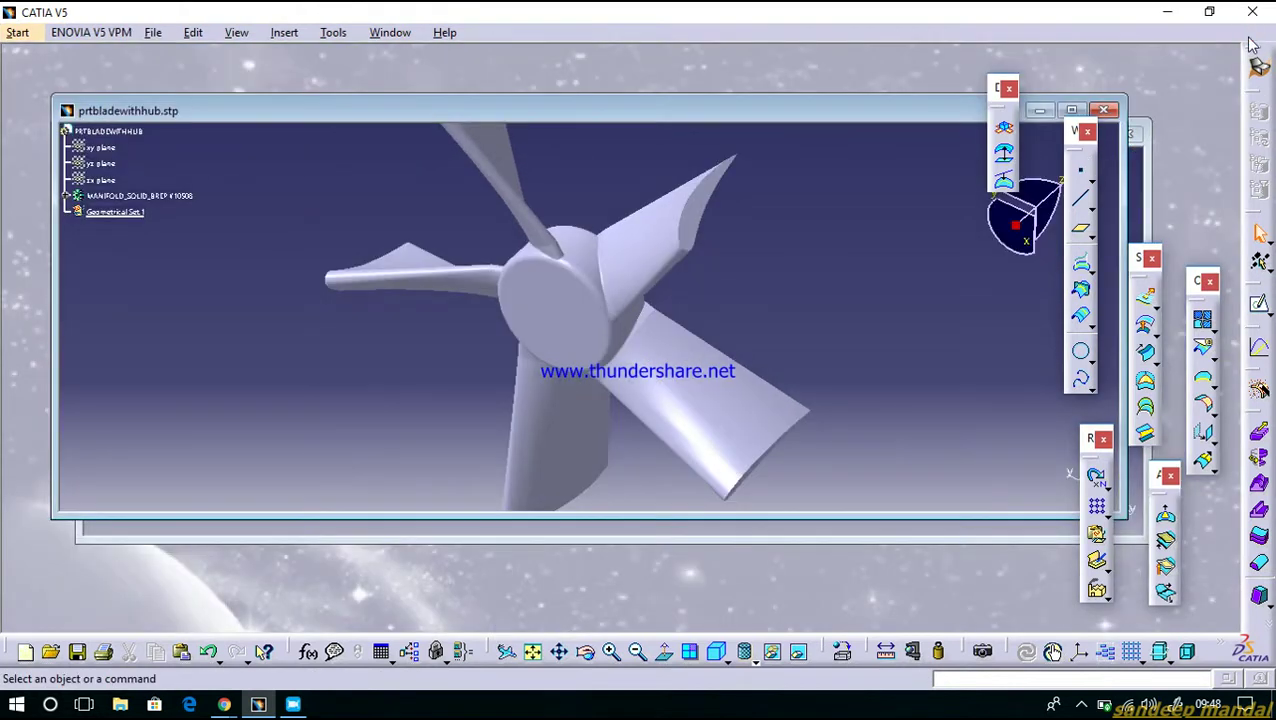
Rotate the yellow seconditrationofblade.igs fan to head-on and oblique views, then move its window down
click(748, 538)
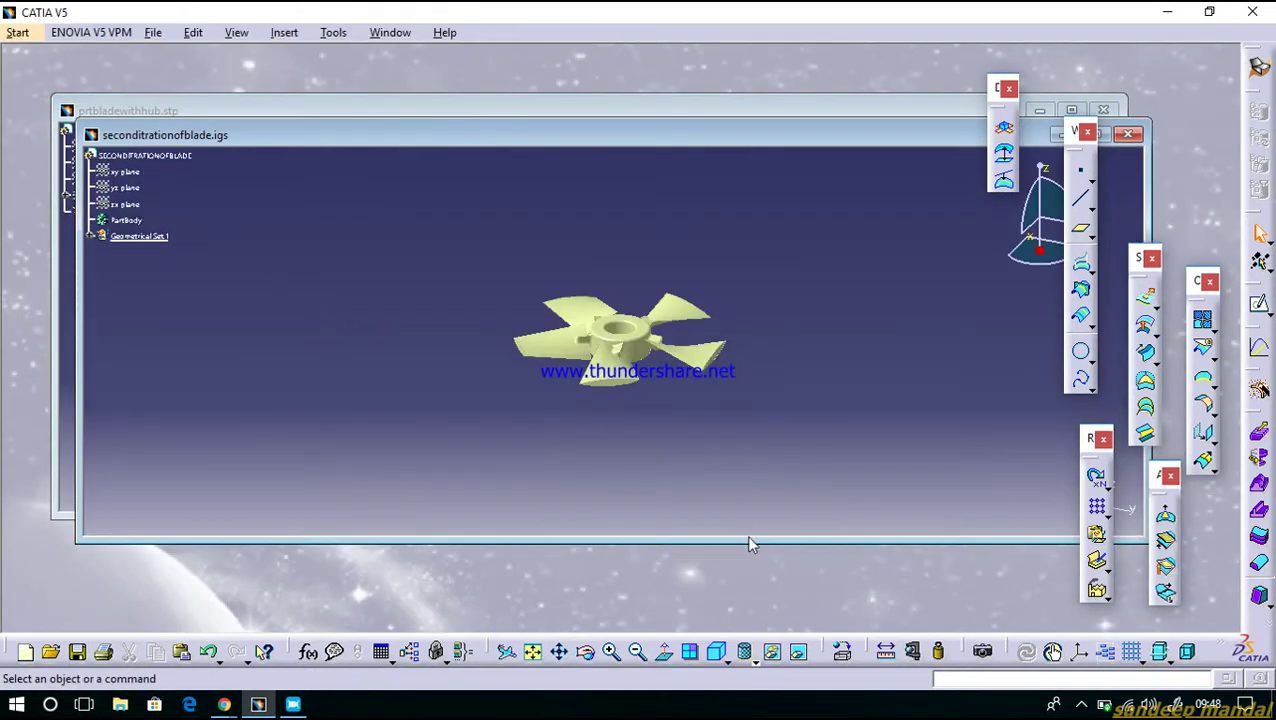
middle_drag(680, 372, 762, 141)
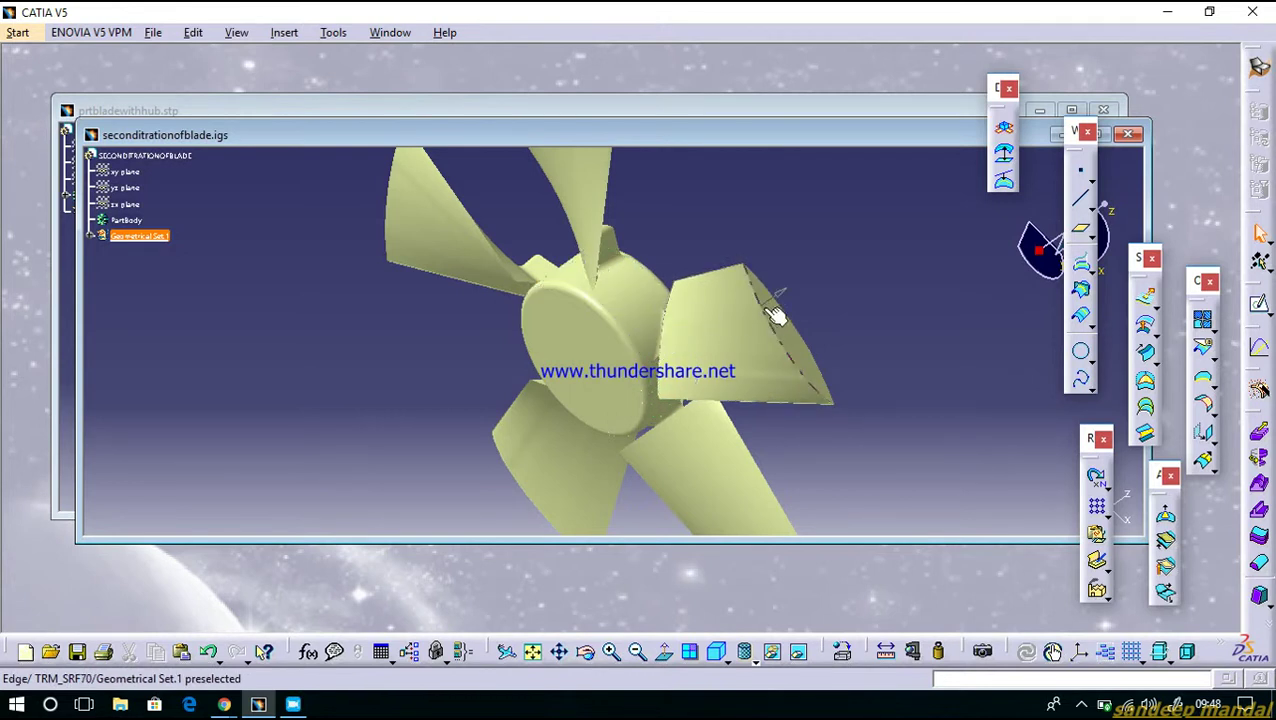
middle_drag(575, 356, 800, 285)
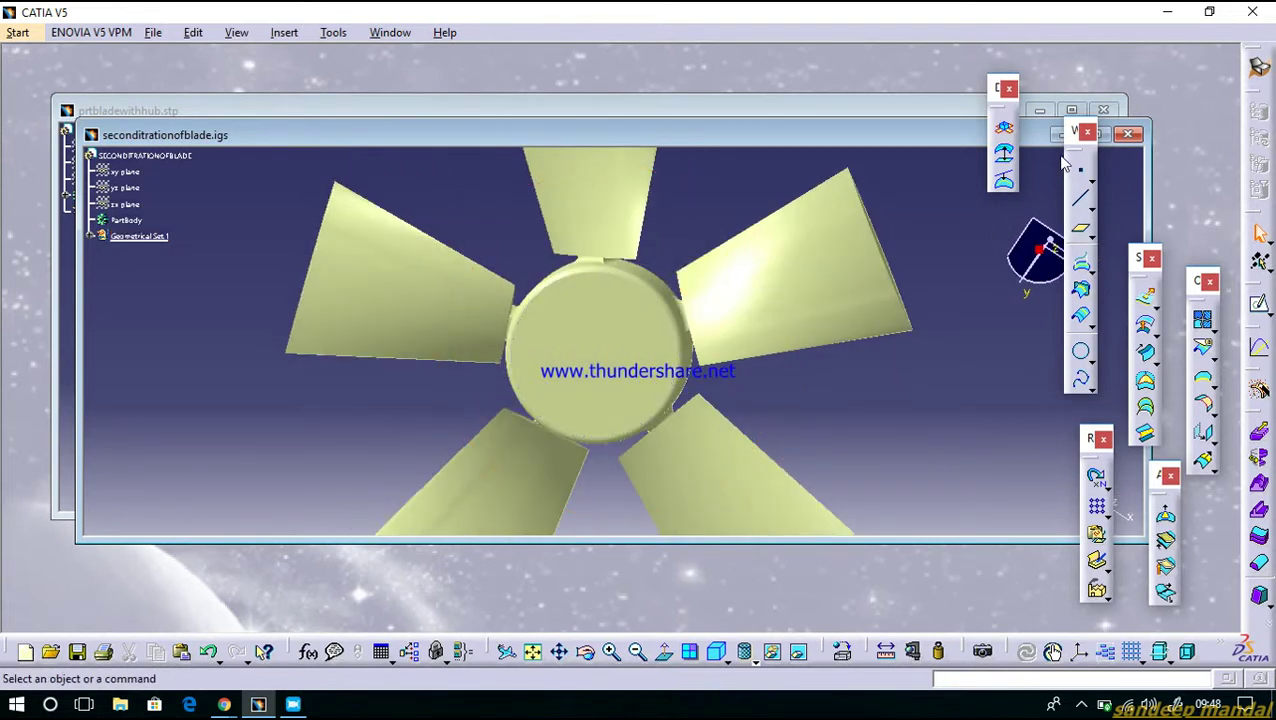
middle_drag(854, 362, 690, 344)
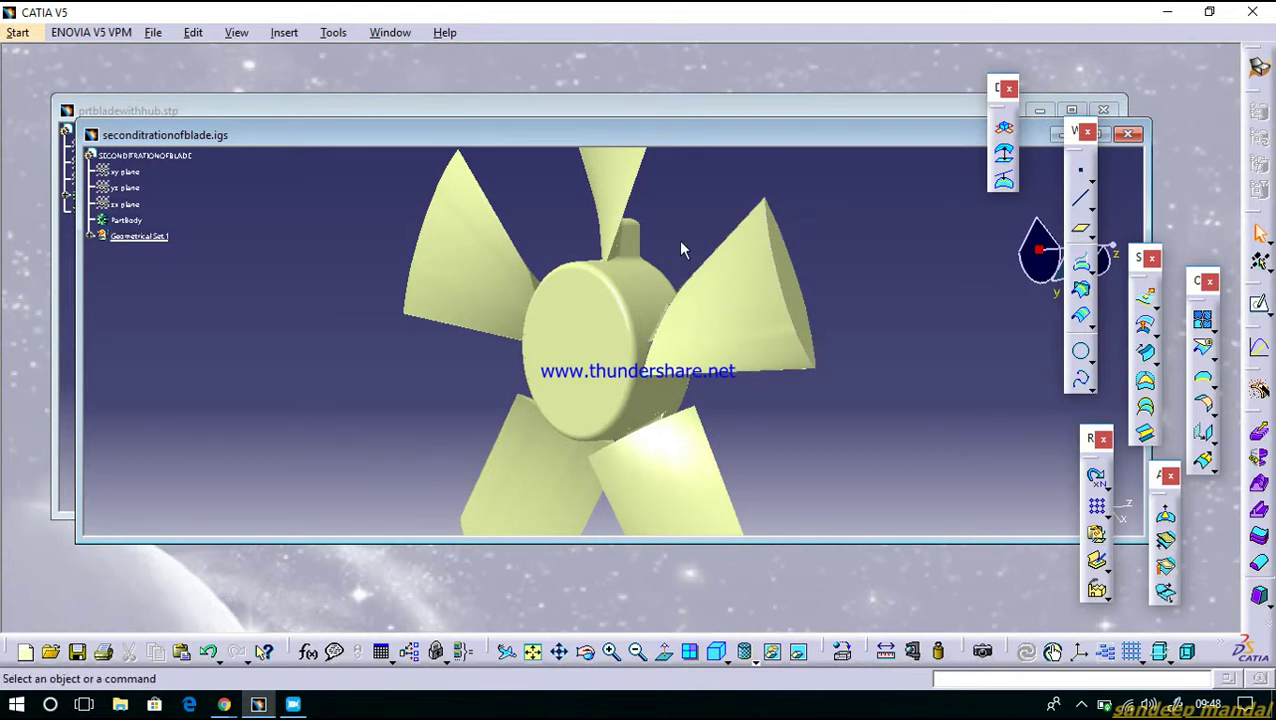
drag(712, 140, 709, 279)
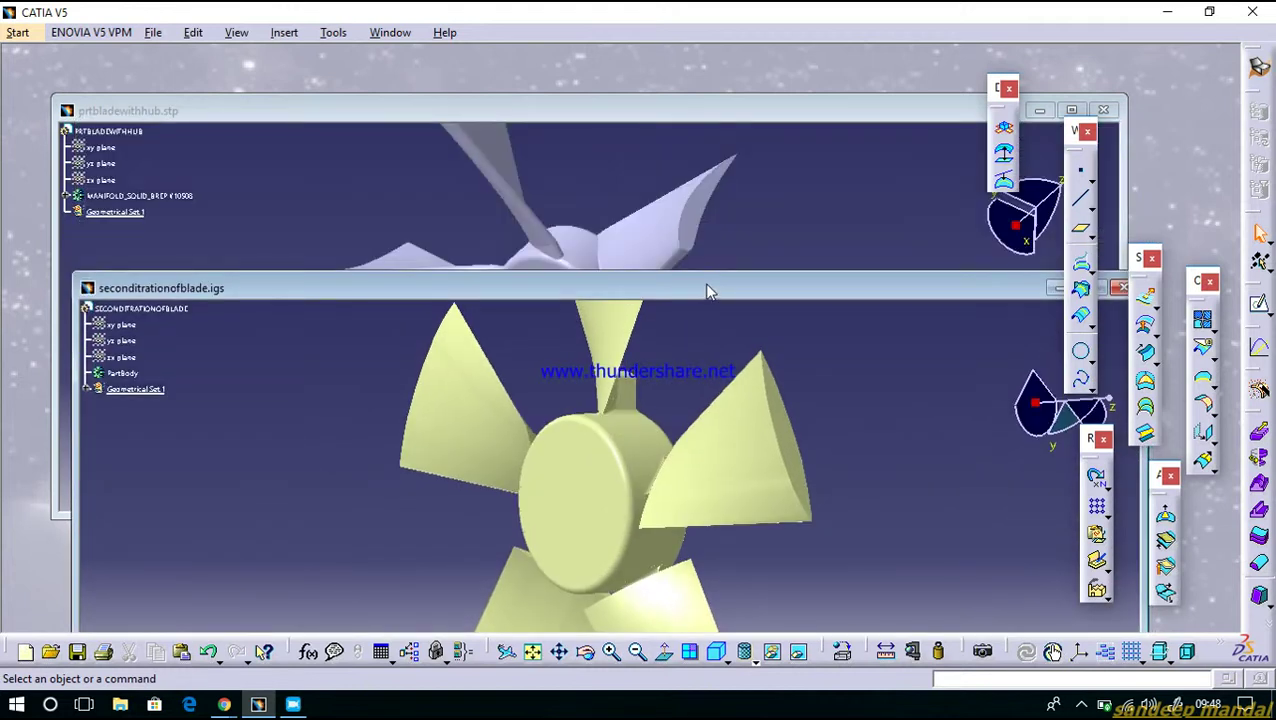
Arrange both fan windows and switch between them, leaving the yellow seconditrationofblade.igs fan on top
drag(677, 110, 688, 71)
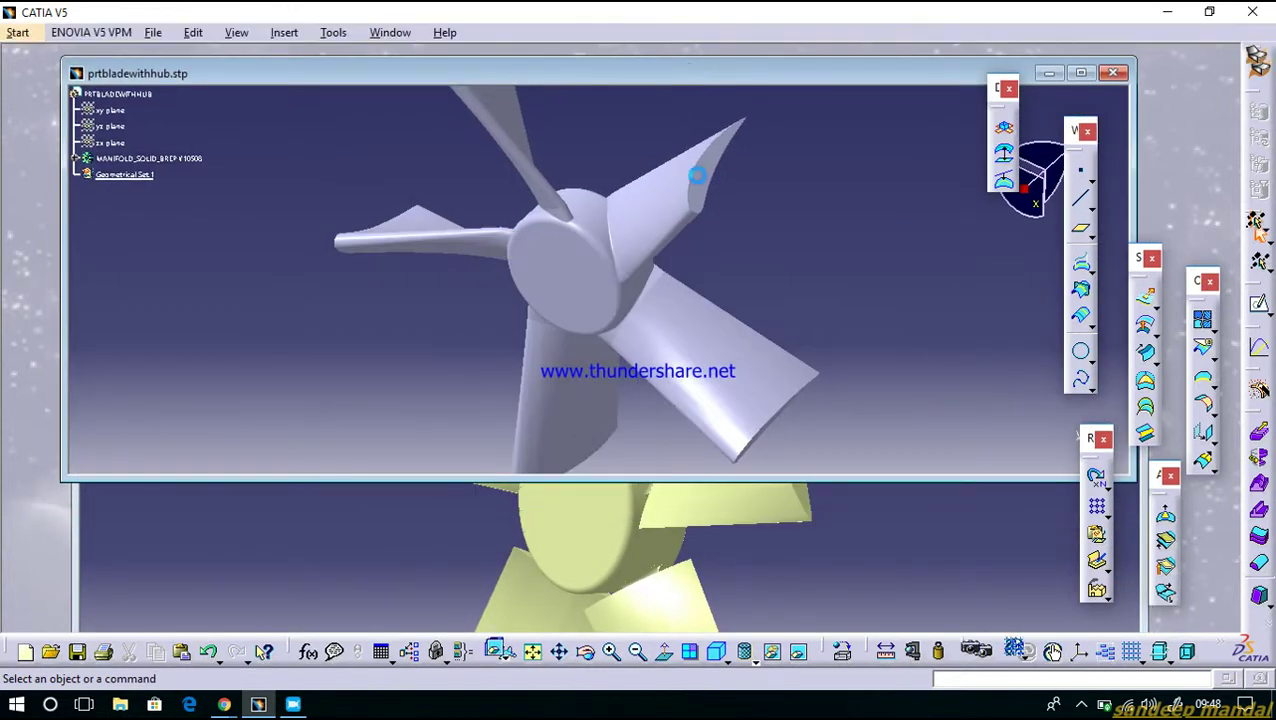
click(661, 528)
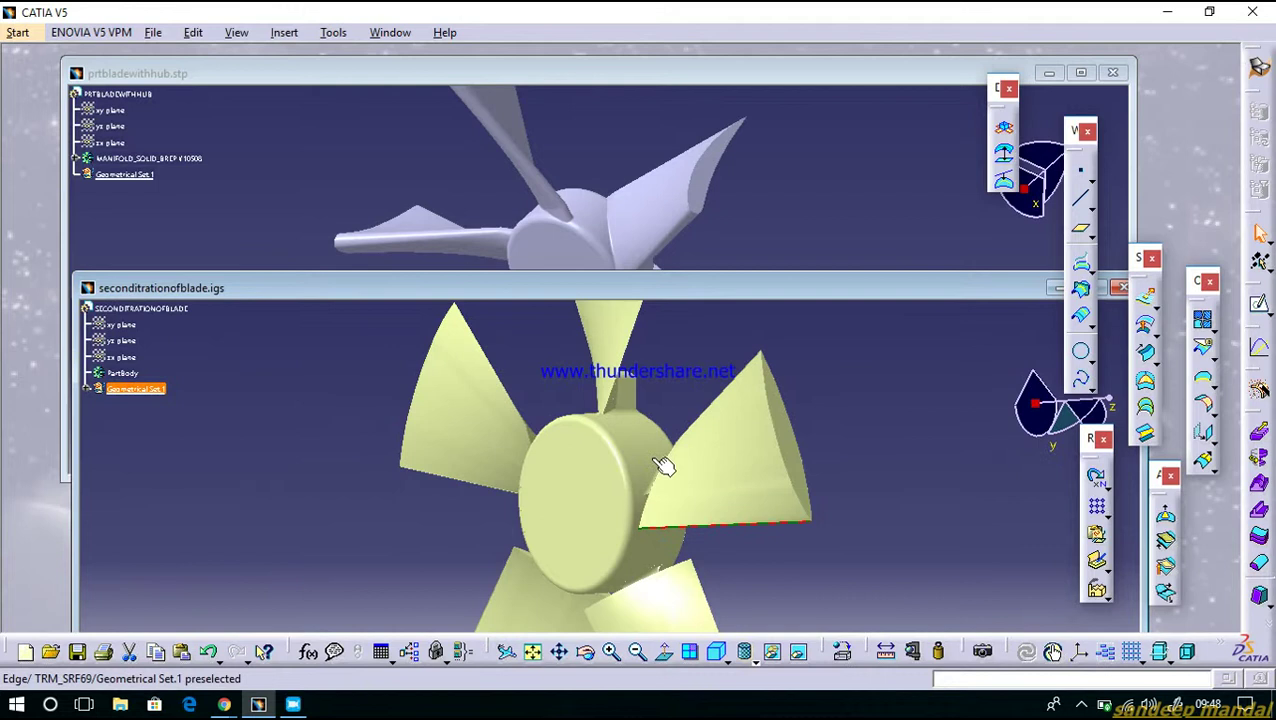
drag(678, 290, 654, 208)
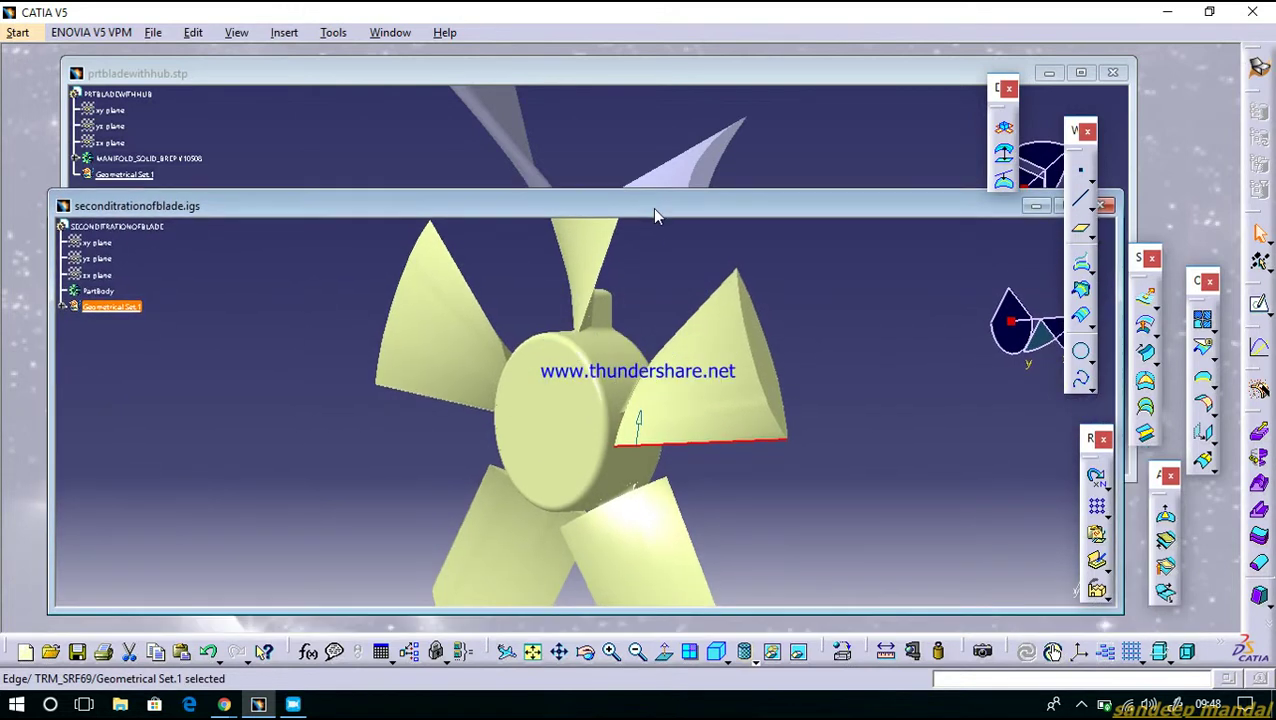
click(804, 176)
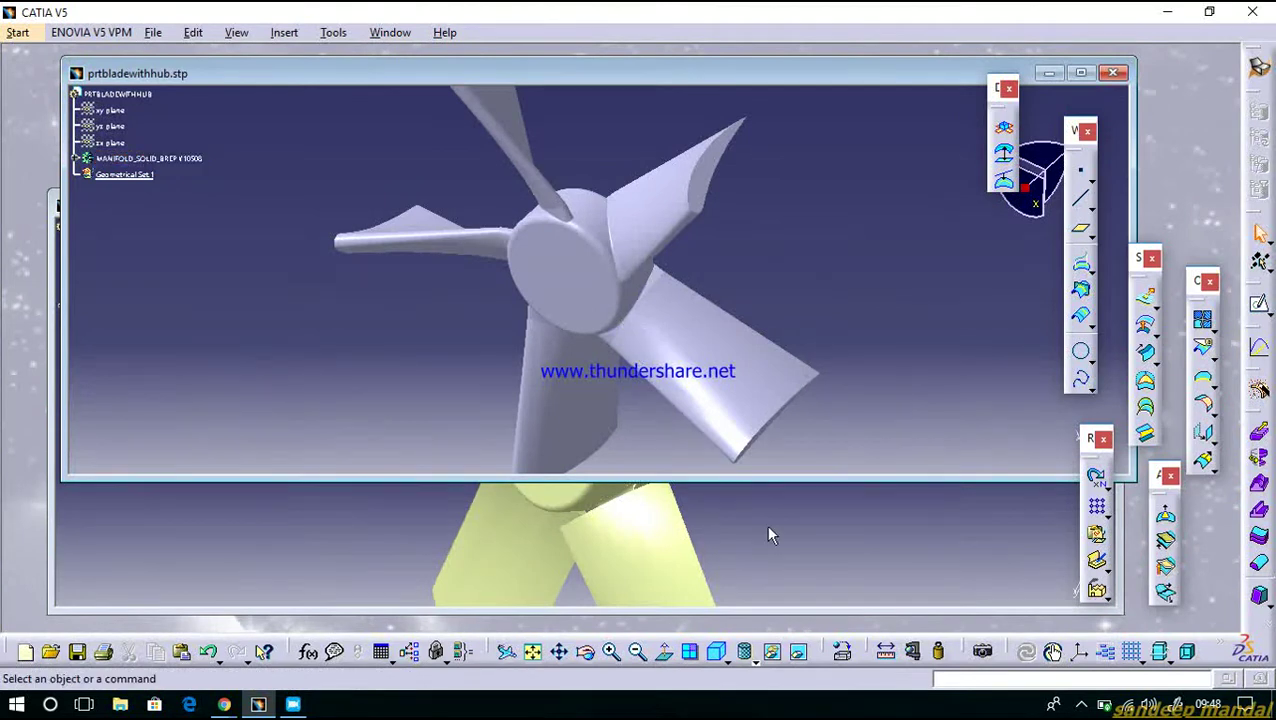
click(766, 529)
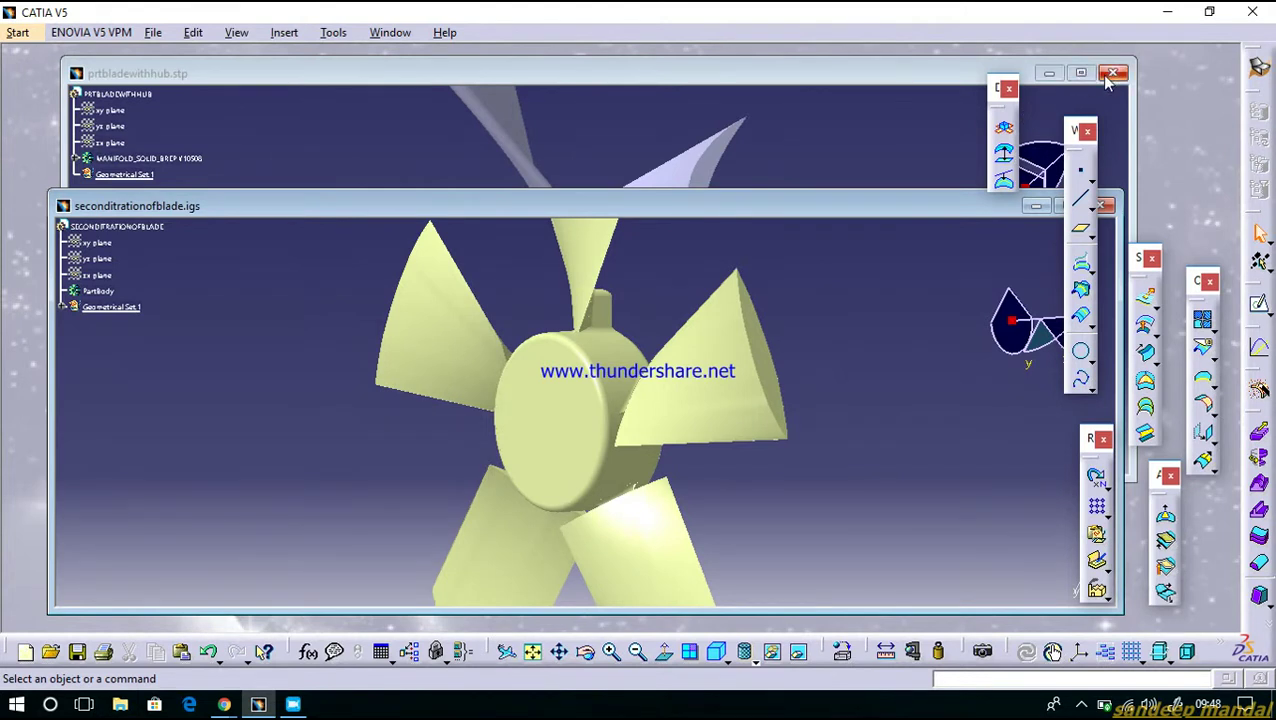
Use the screen recorder's system-tray menu, leaving the Windows desktop showing
click(1082, 706)
right_click(1043, 668)
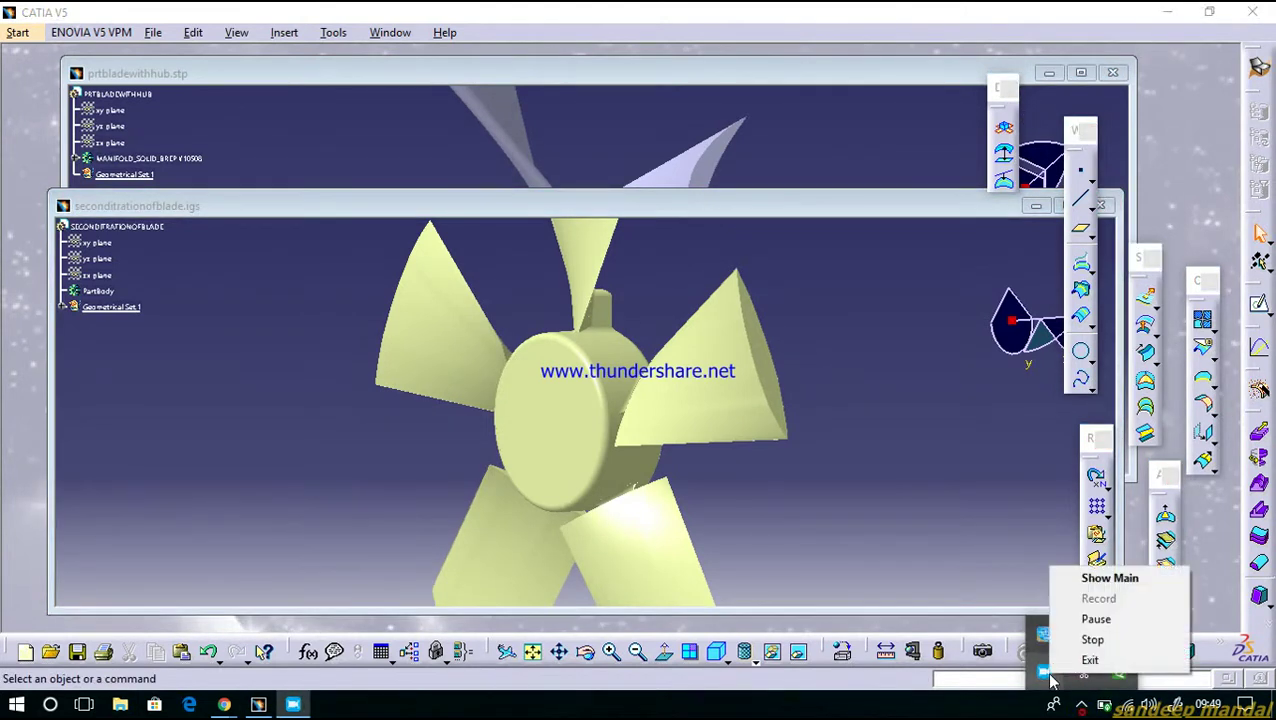
click(1096, 620)
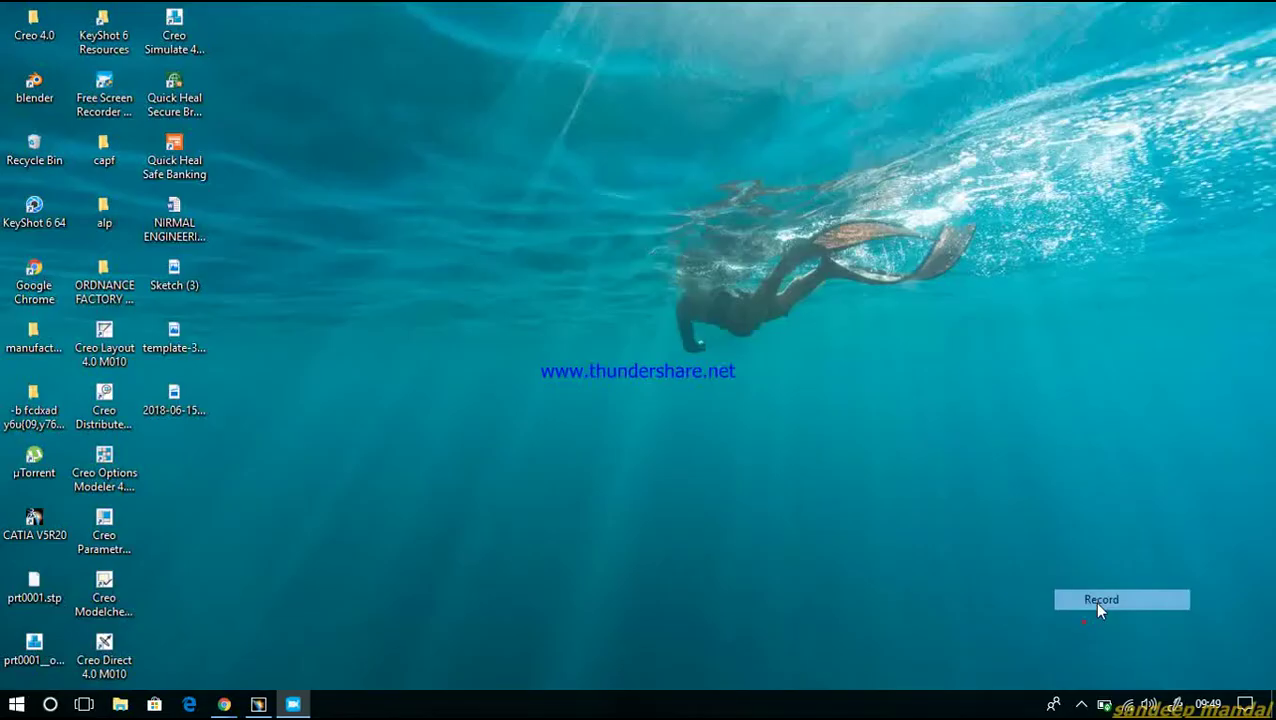
click(1094, 601)
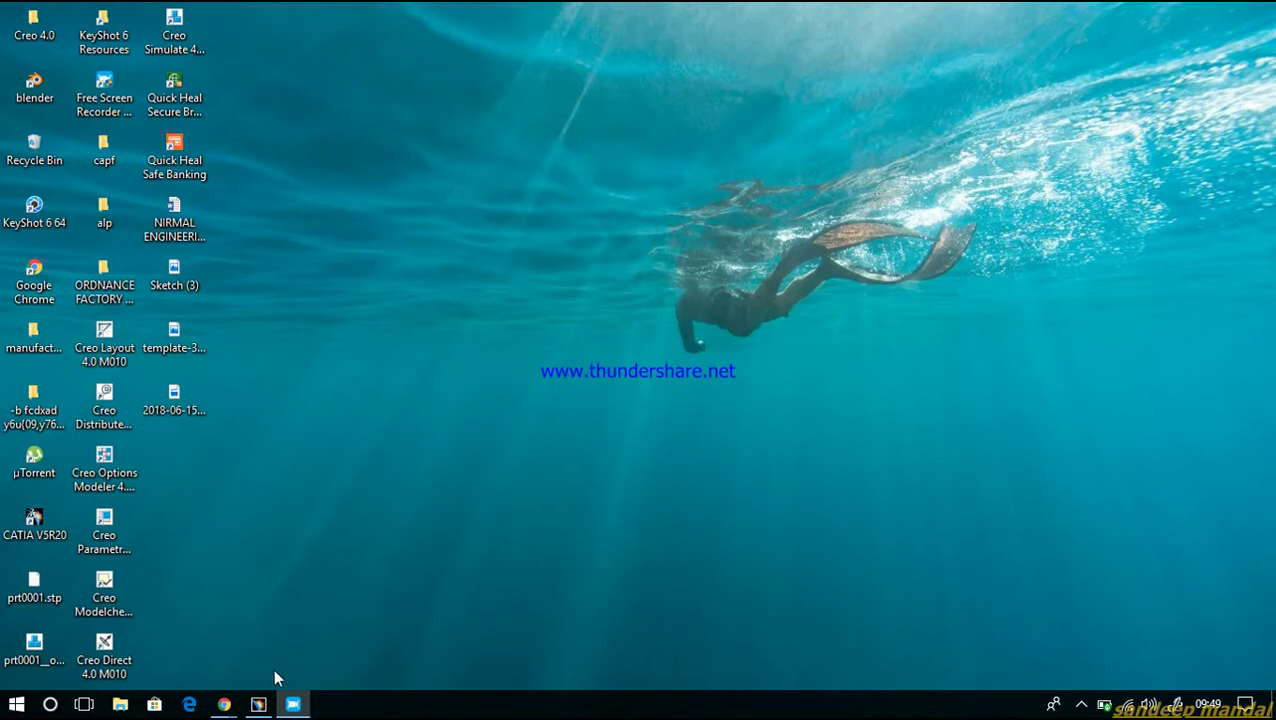
click(257, 704)
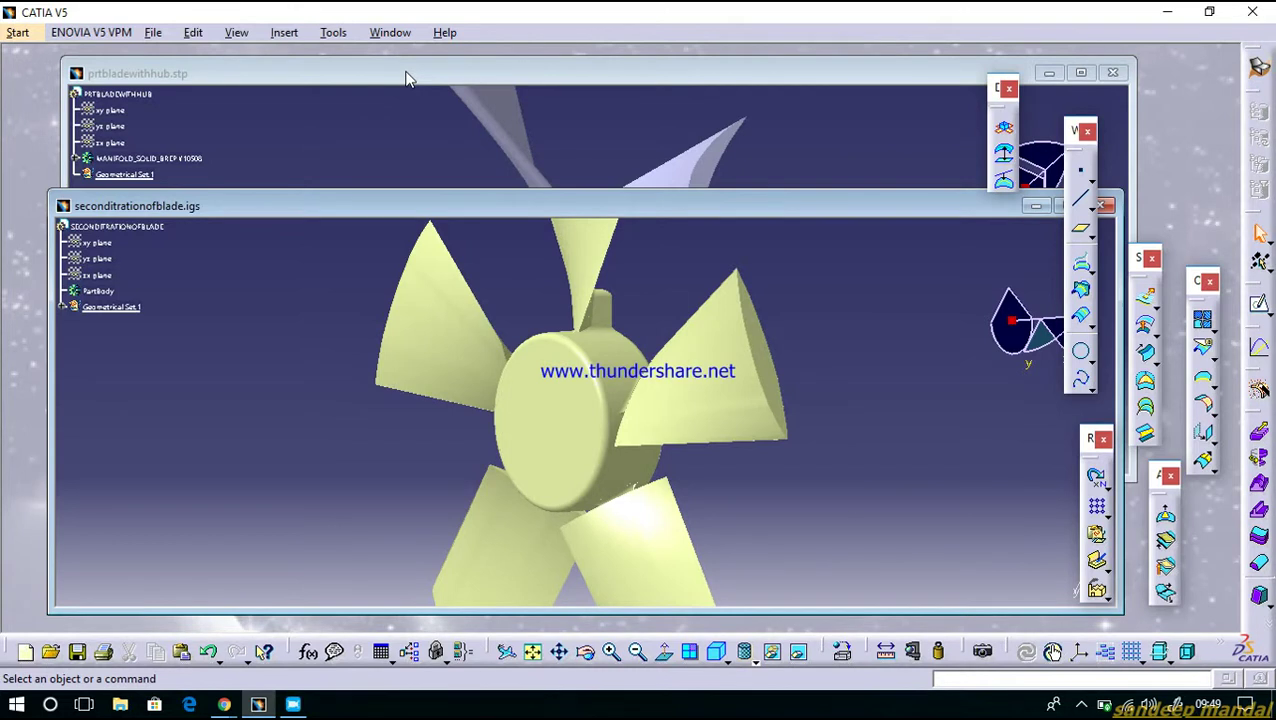
Rotate the grey prtbladewithhub.stp fan to view its hub side-on, then bring the yellow fan window forward
click(614, 78)
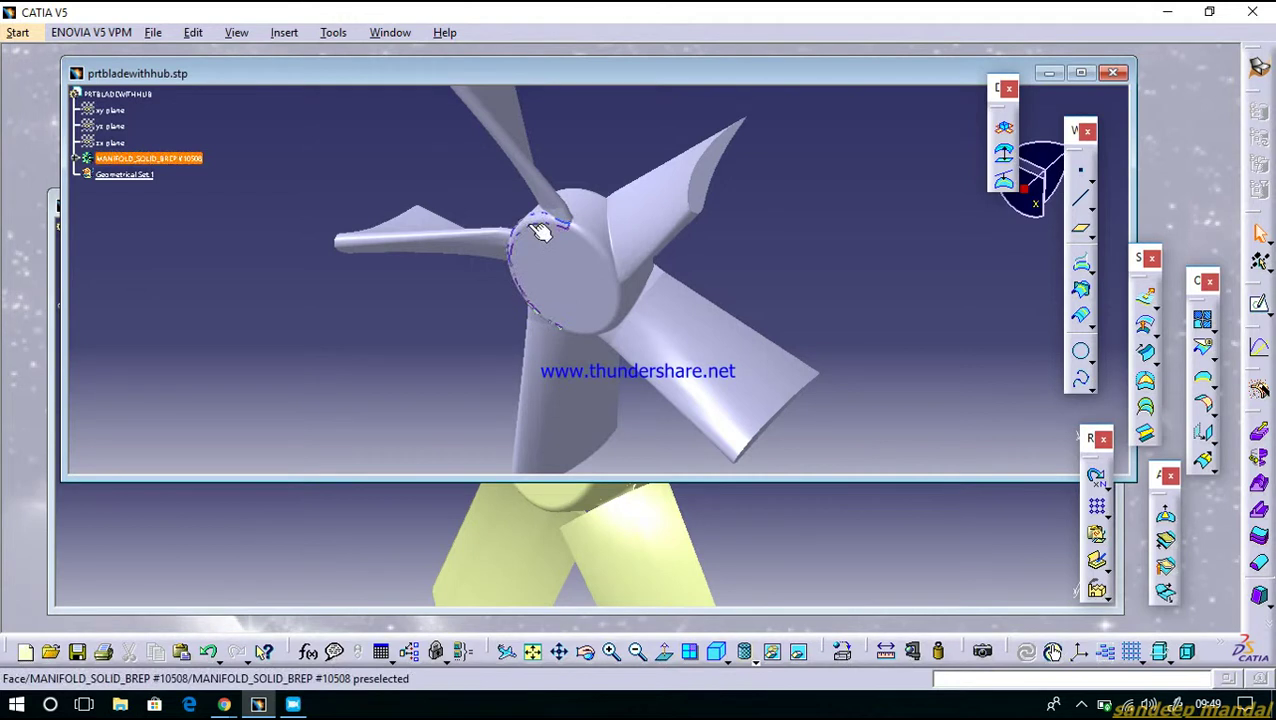
middle_drag(728, 247, 630, 392)
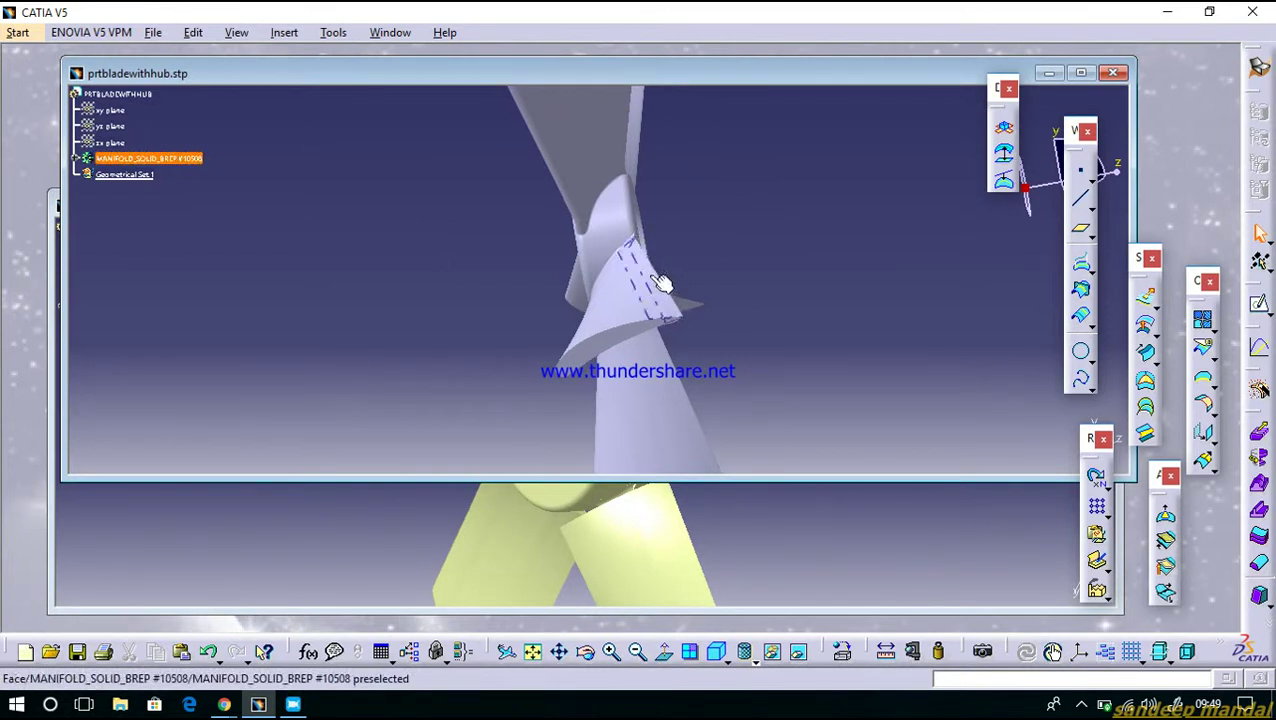
middle_drag(700, 344, 681, 295)
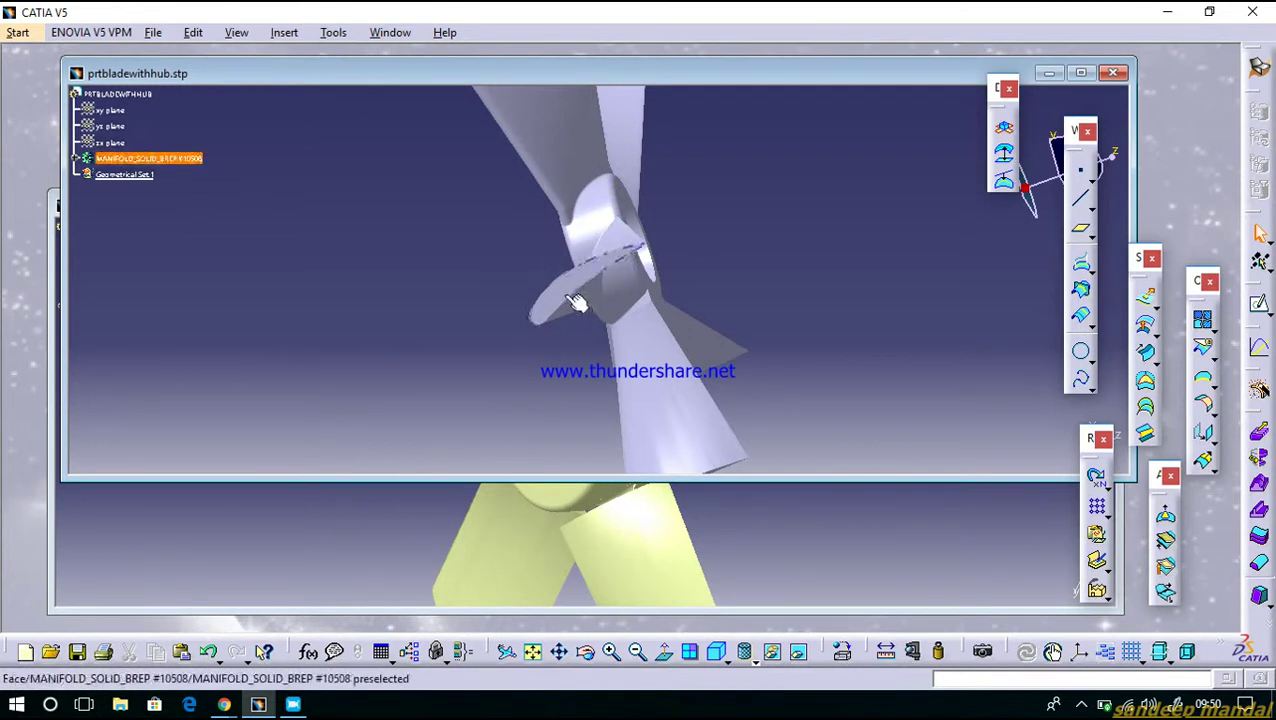
middle_drag(577, 303, 670, 288)
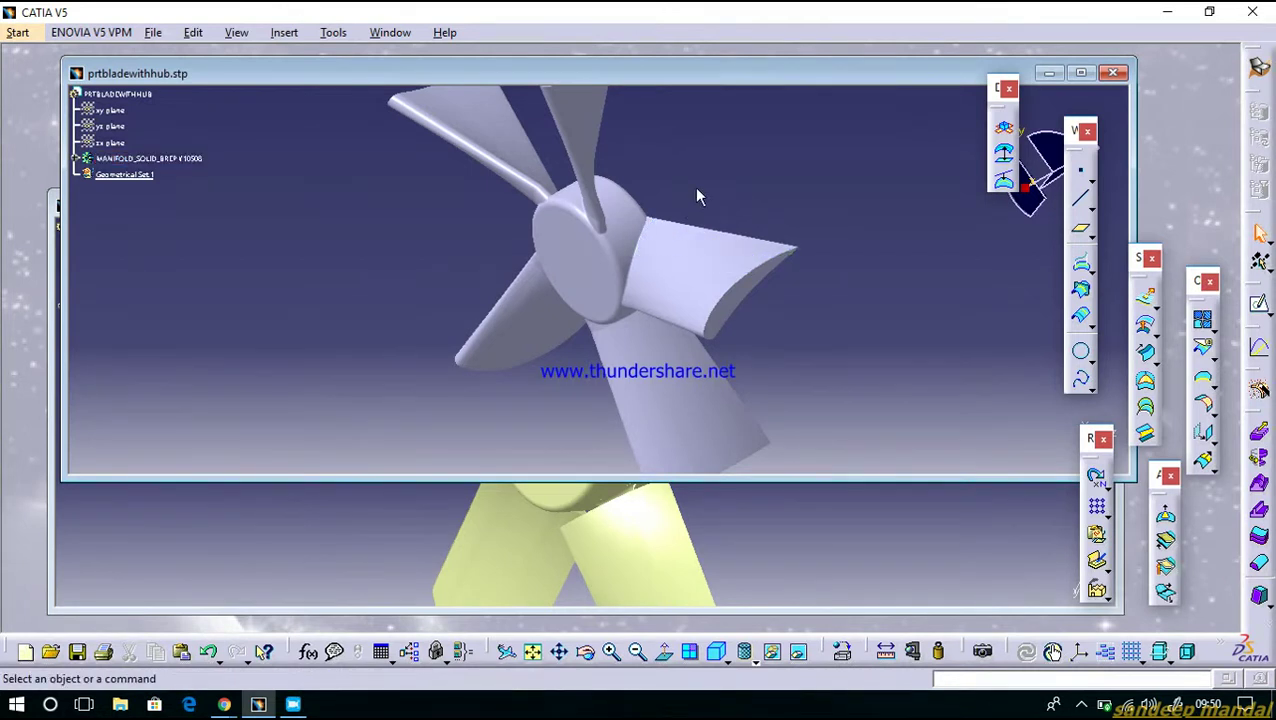
middle_drag(724, 290, 632, 279)
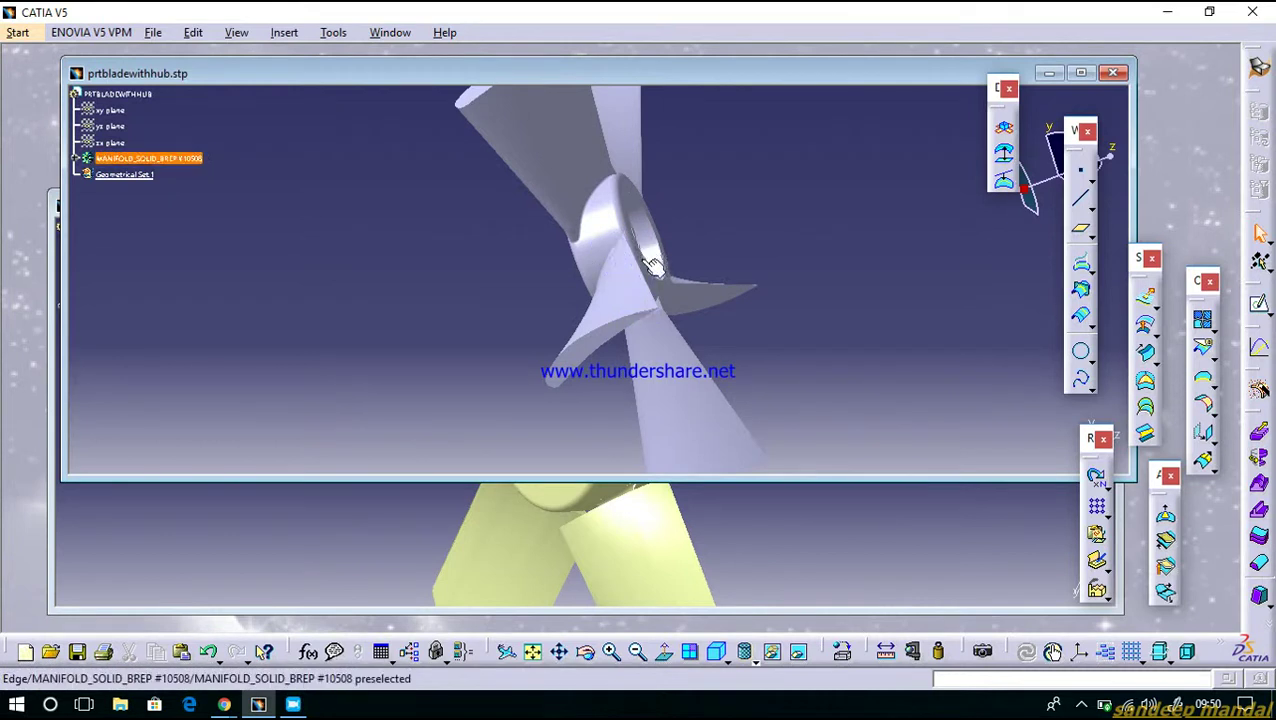
middle_drag(641, 278, 732, 273)
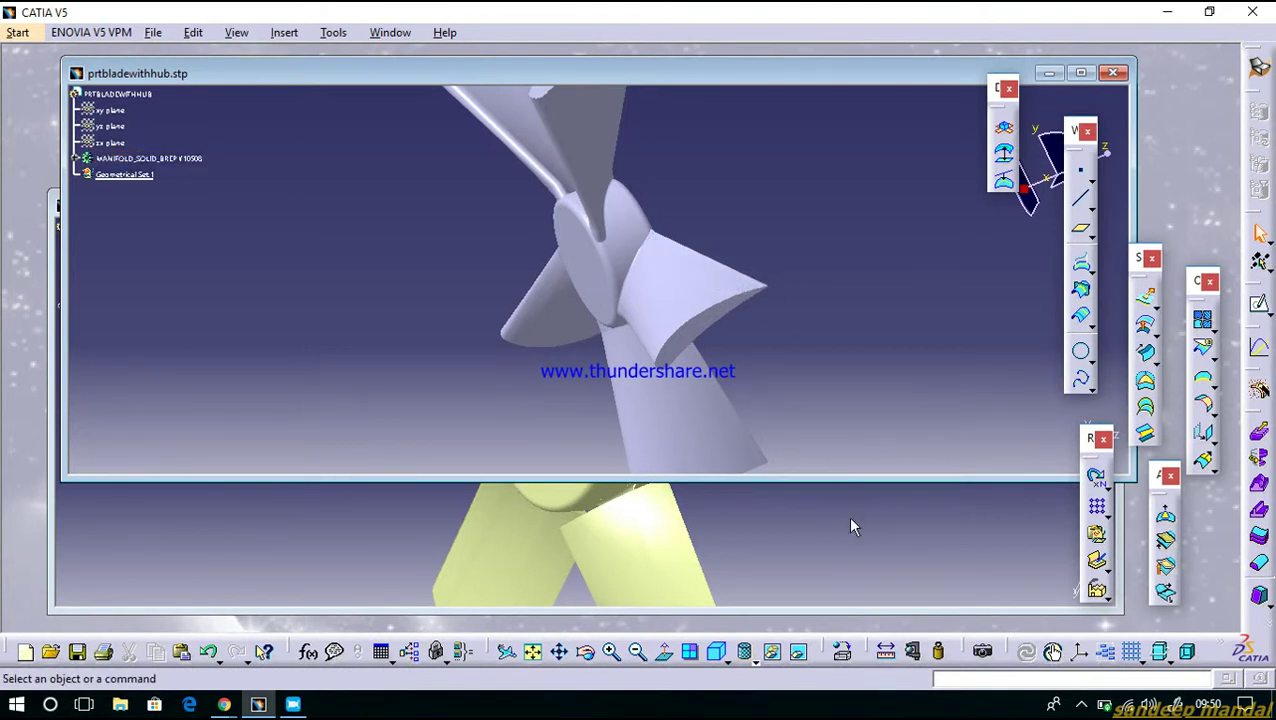
click(816, 540)
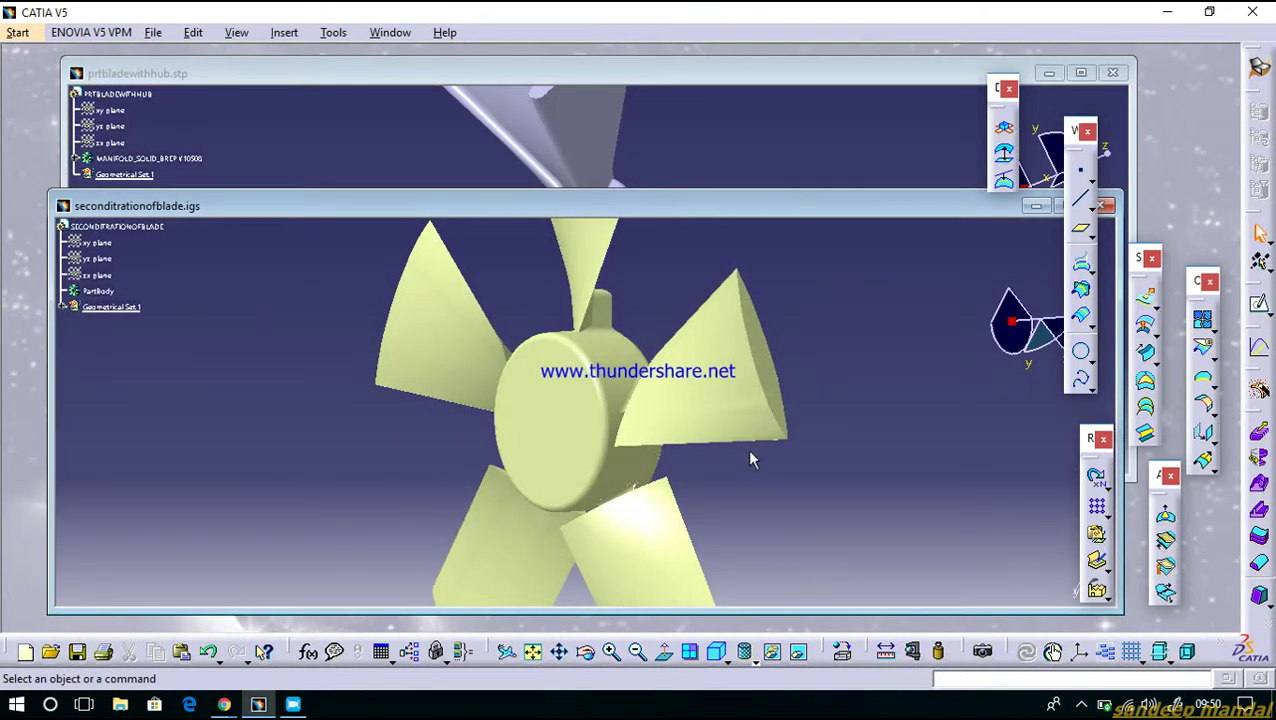
middle_drag(749, 456, 740, 512)
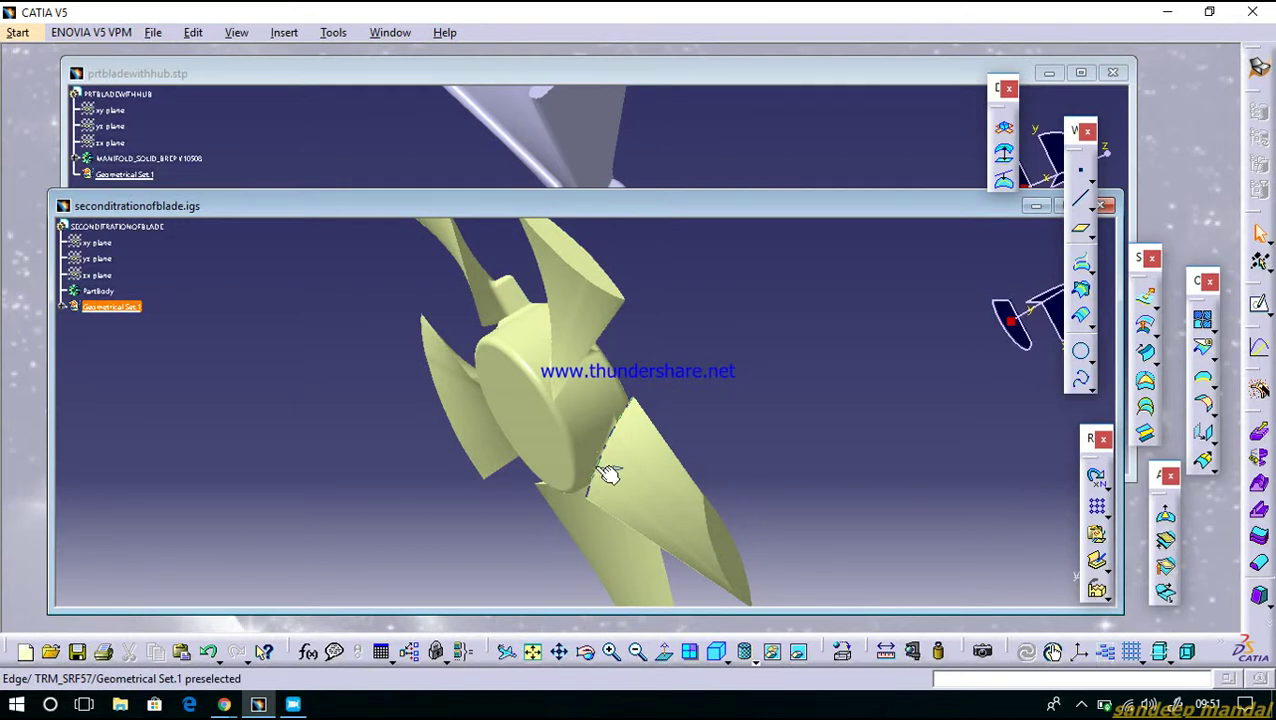
click(1078, 704)
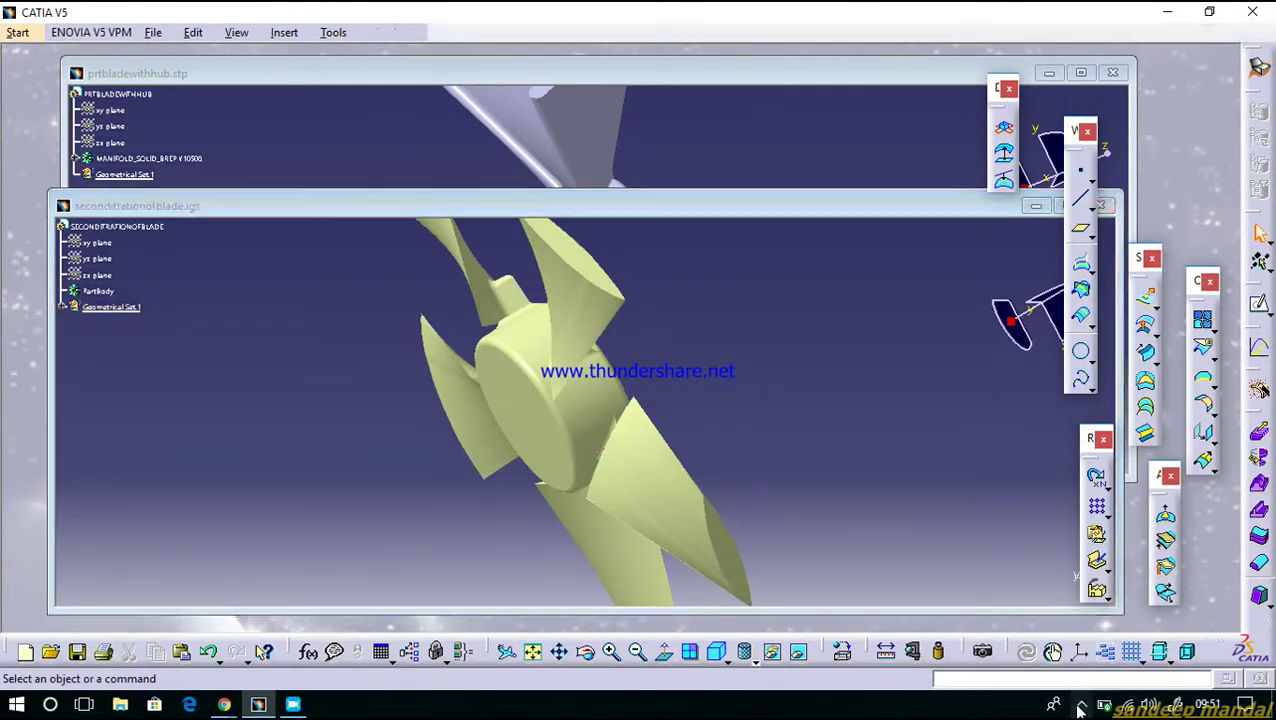
Pause the screen recording and return to DesignModeler
right_click(1044, 669)
click(1096, 576)
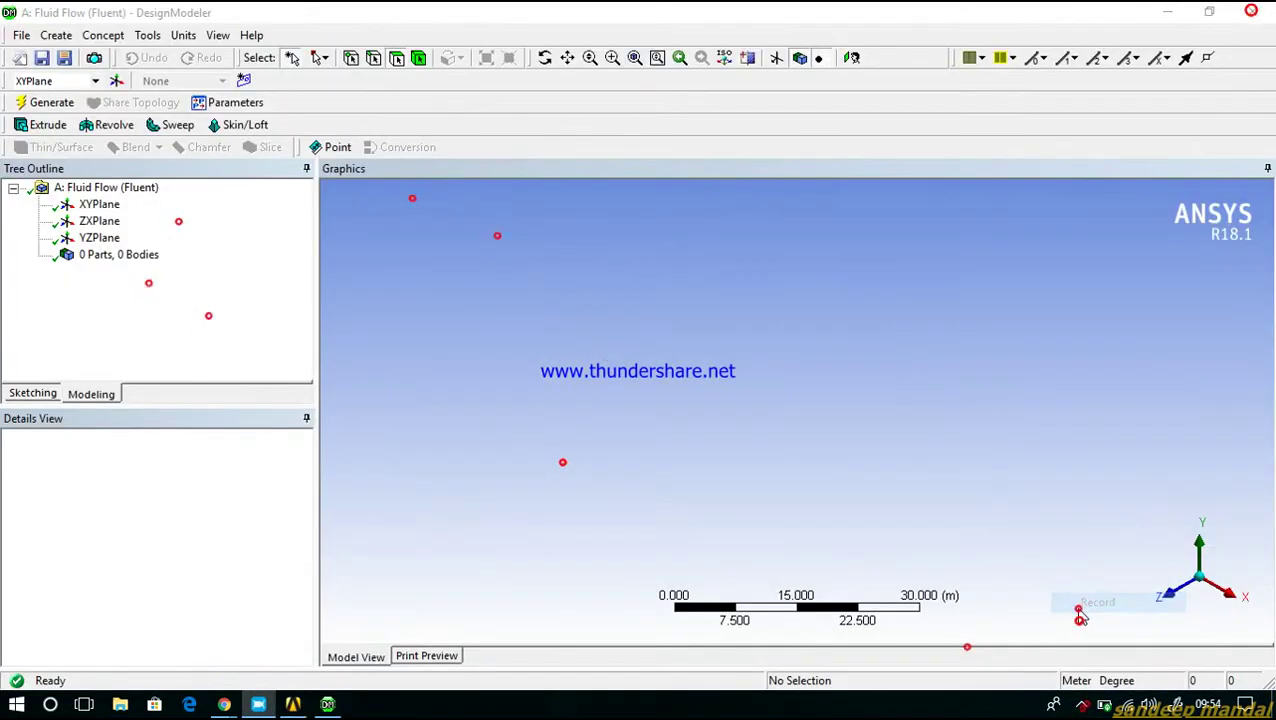
click(292, 704)
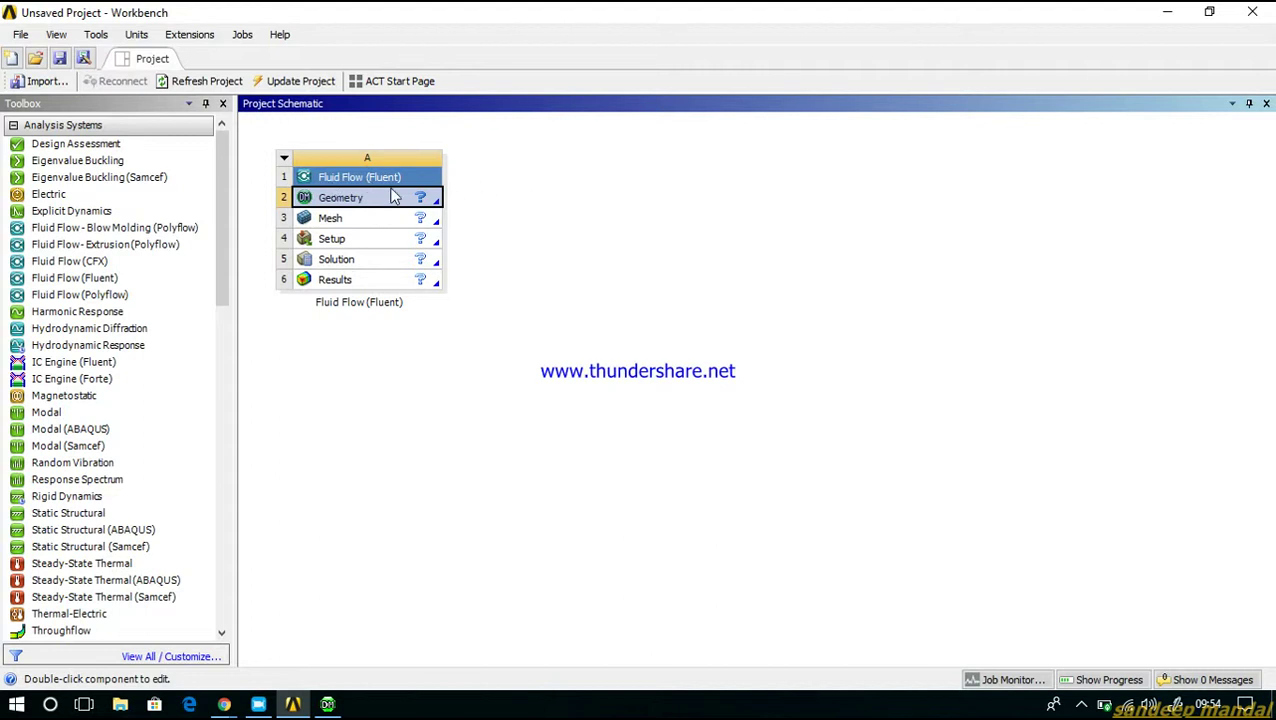
click(328, 705)
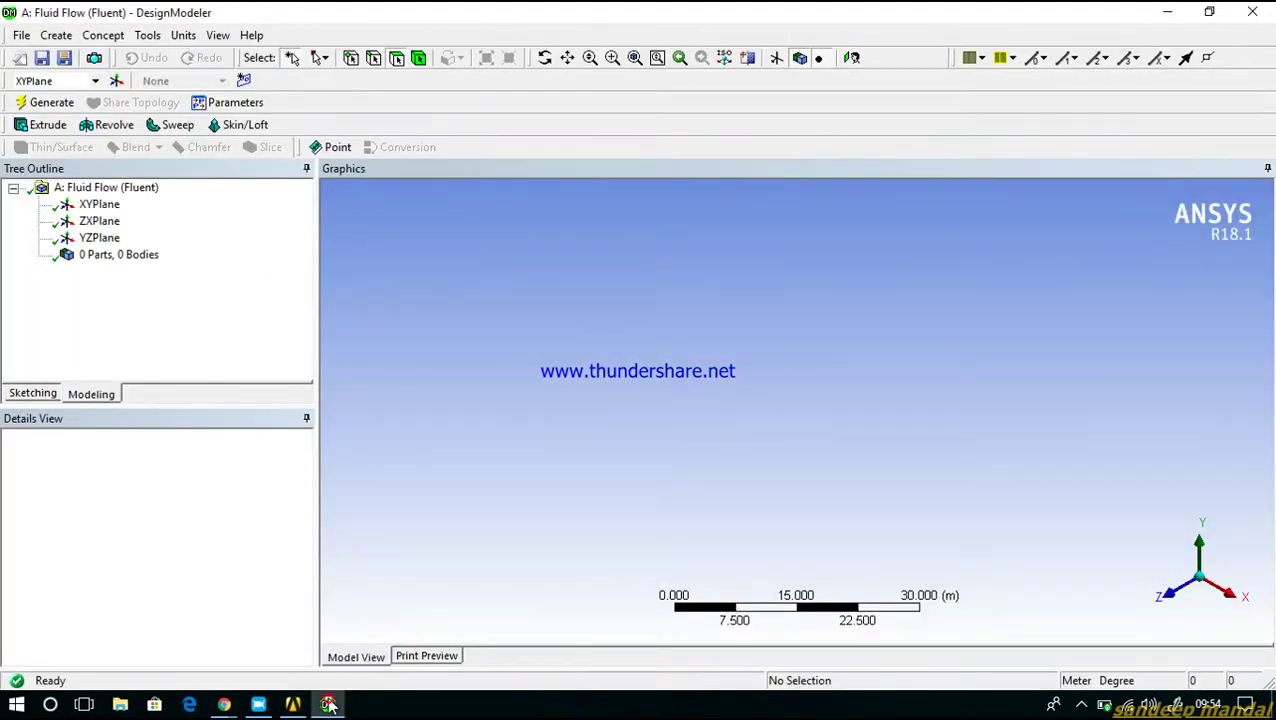
Import the fan blade STEP geometry file and generate it as one body
click(21, 35)
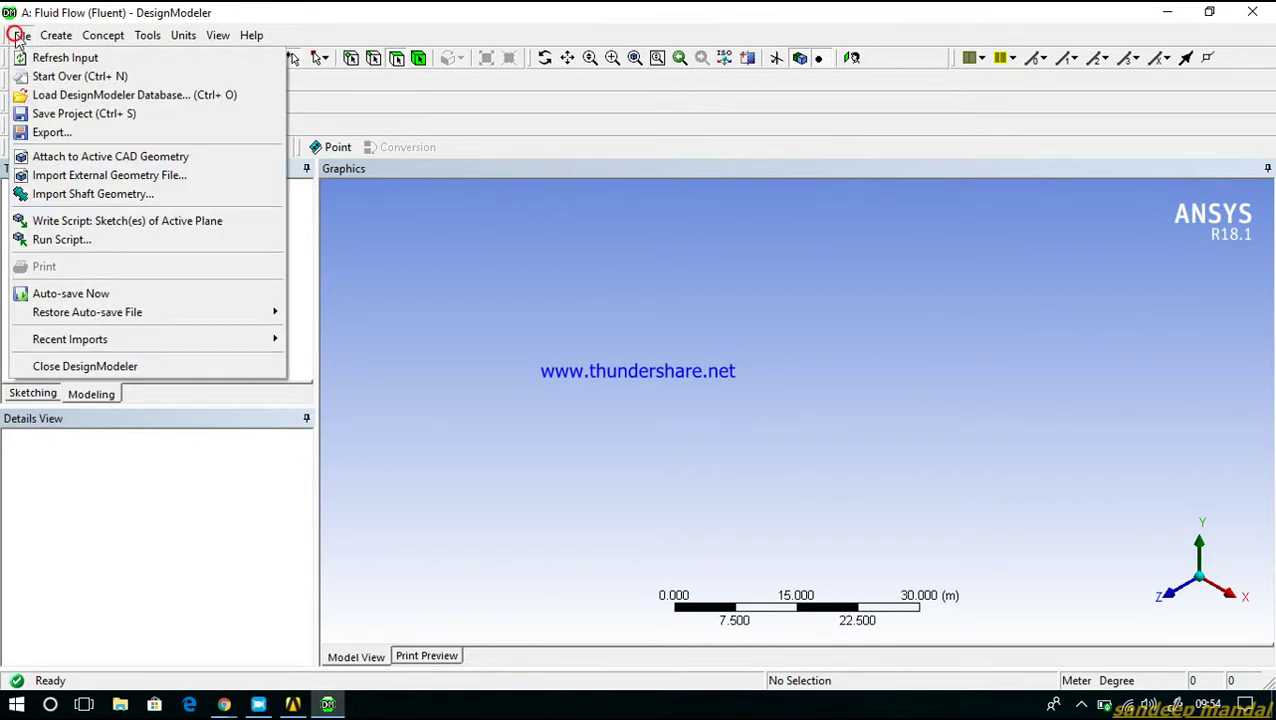
mouse_move(57, 35)
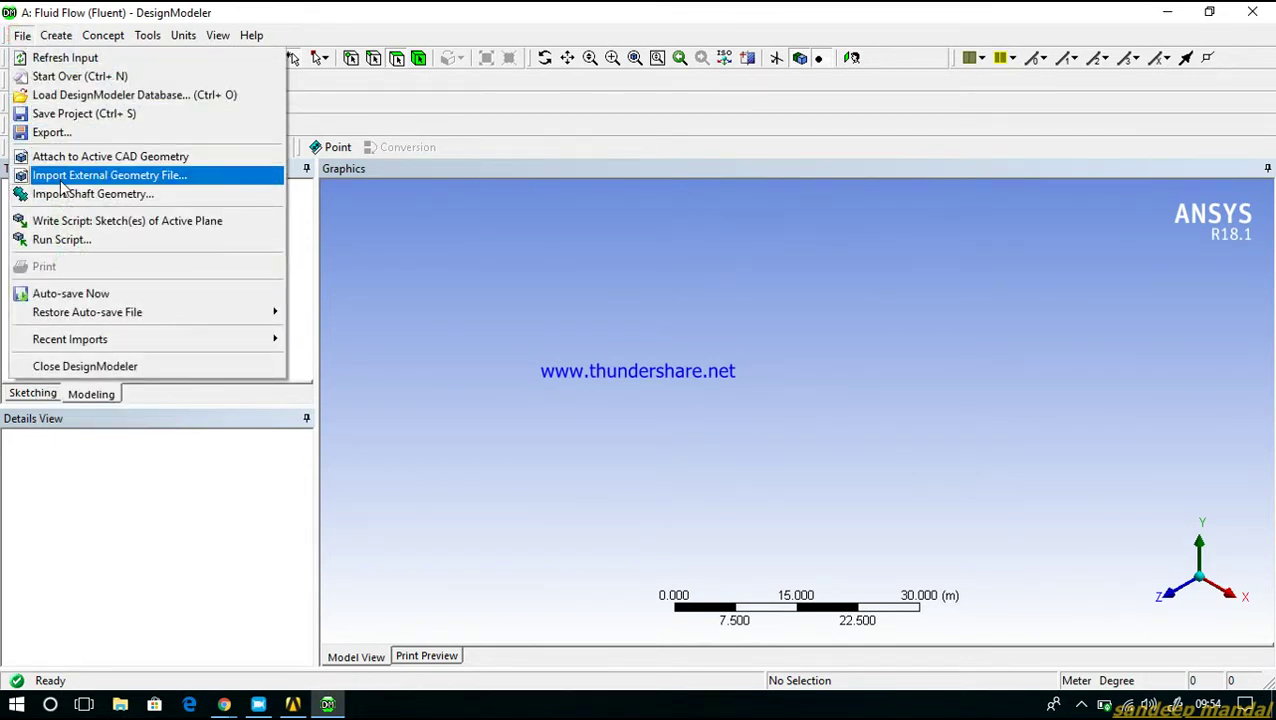
click(62, 176)
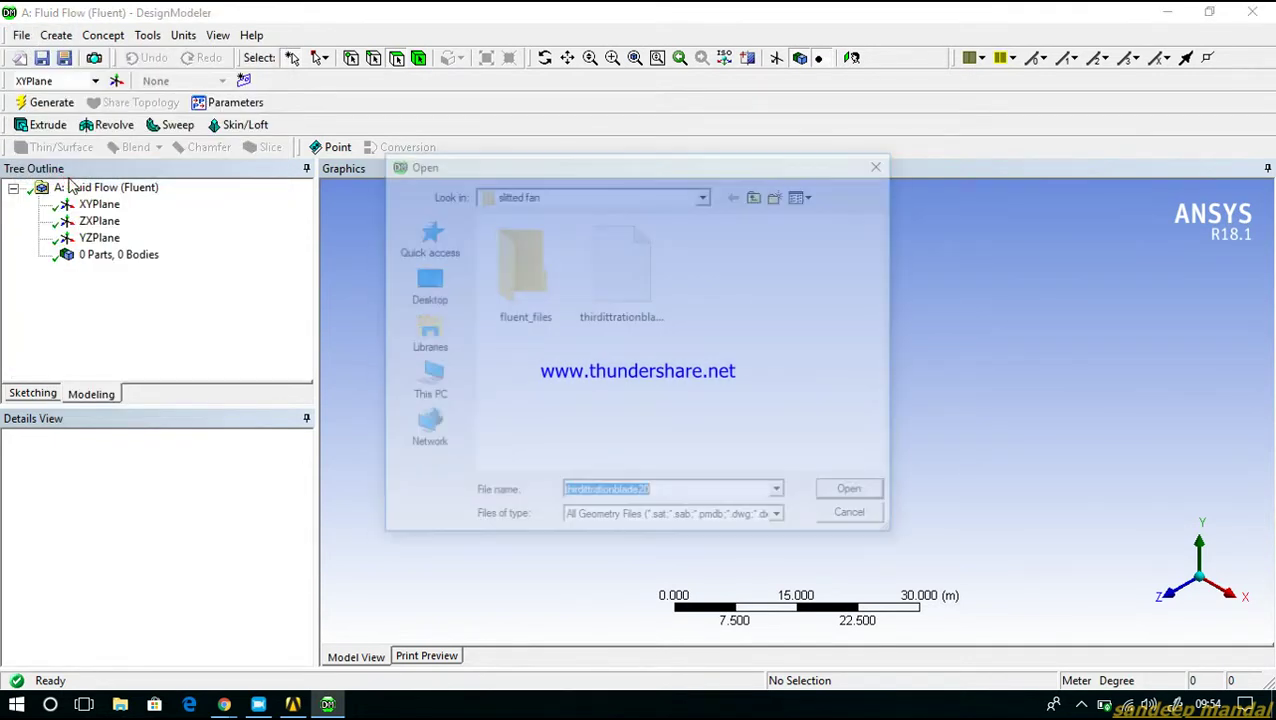
double_click(614, 300)
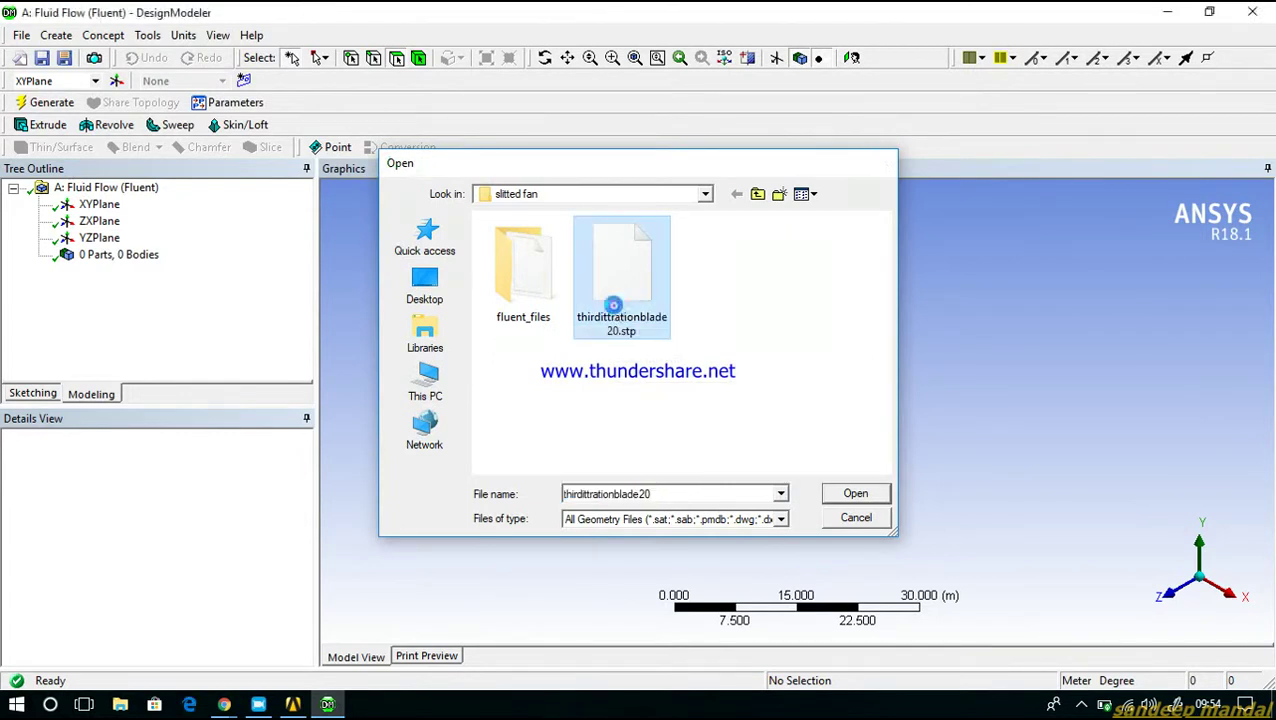
click(49, 102)
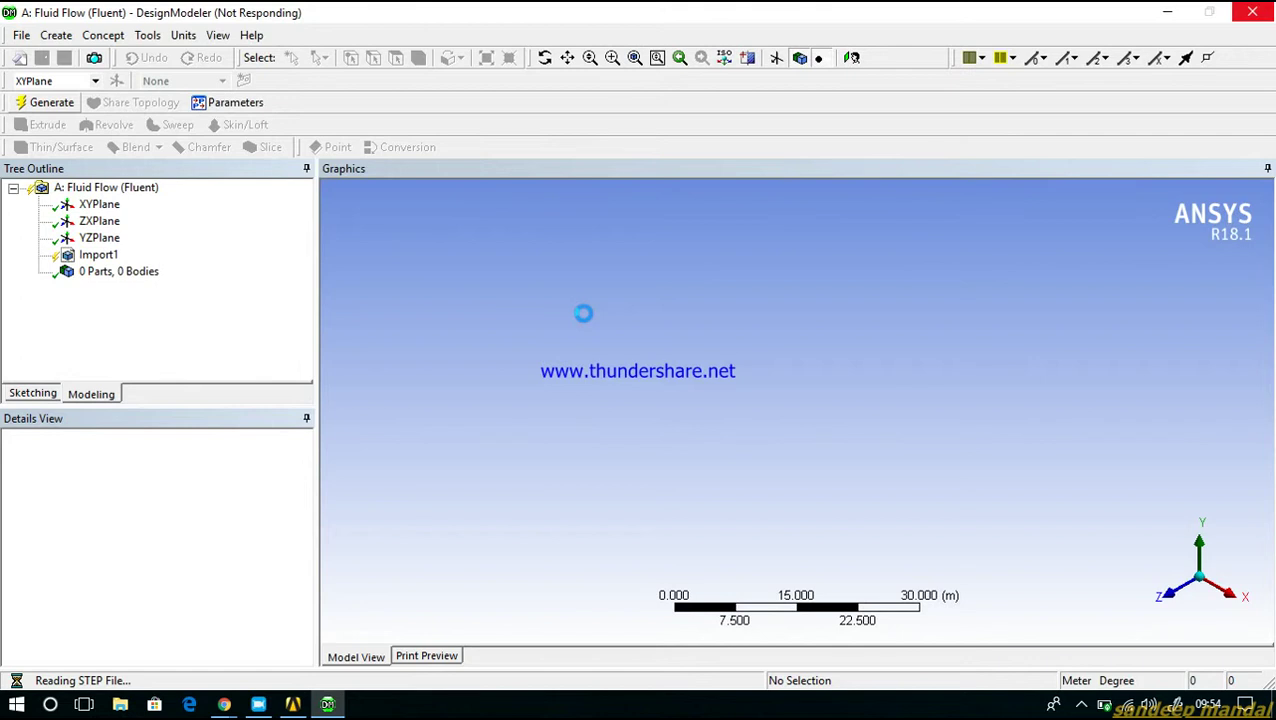
Open the screen recorder's tray menu and orbit the imported fan to inspect it
click(1081, 704)
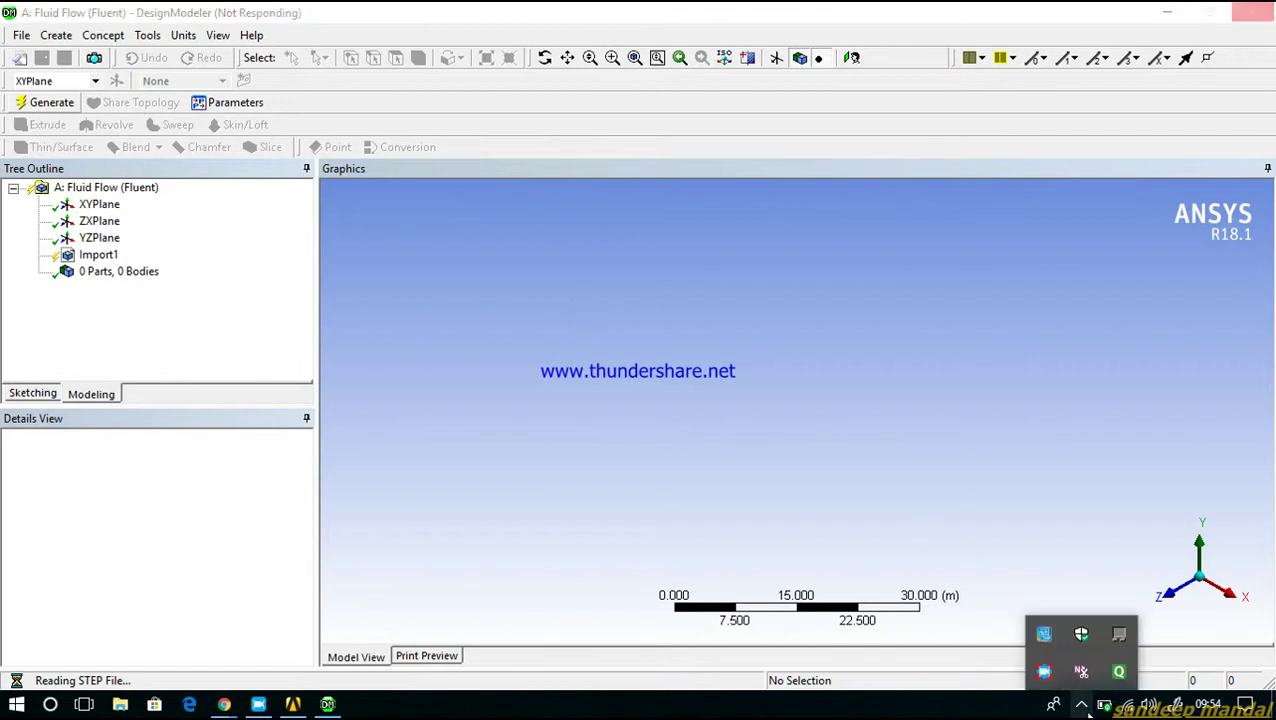
right_click(1059, 671)
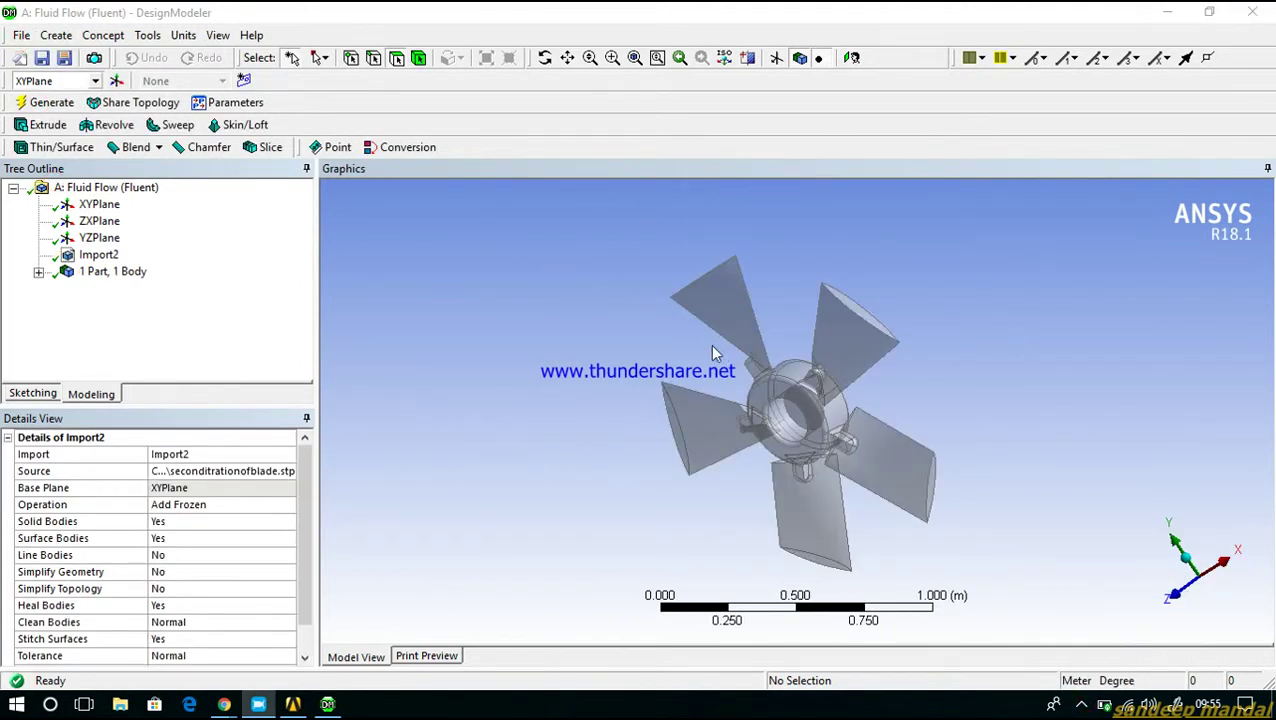
middle_drag(686, 390, 983, 450)
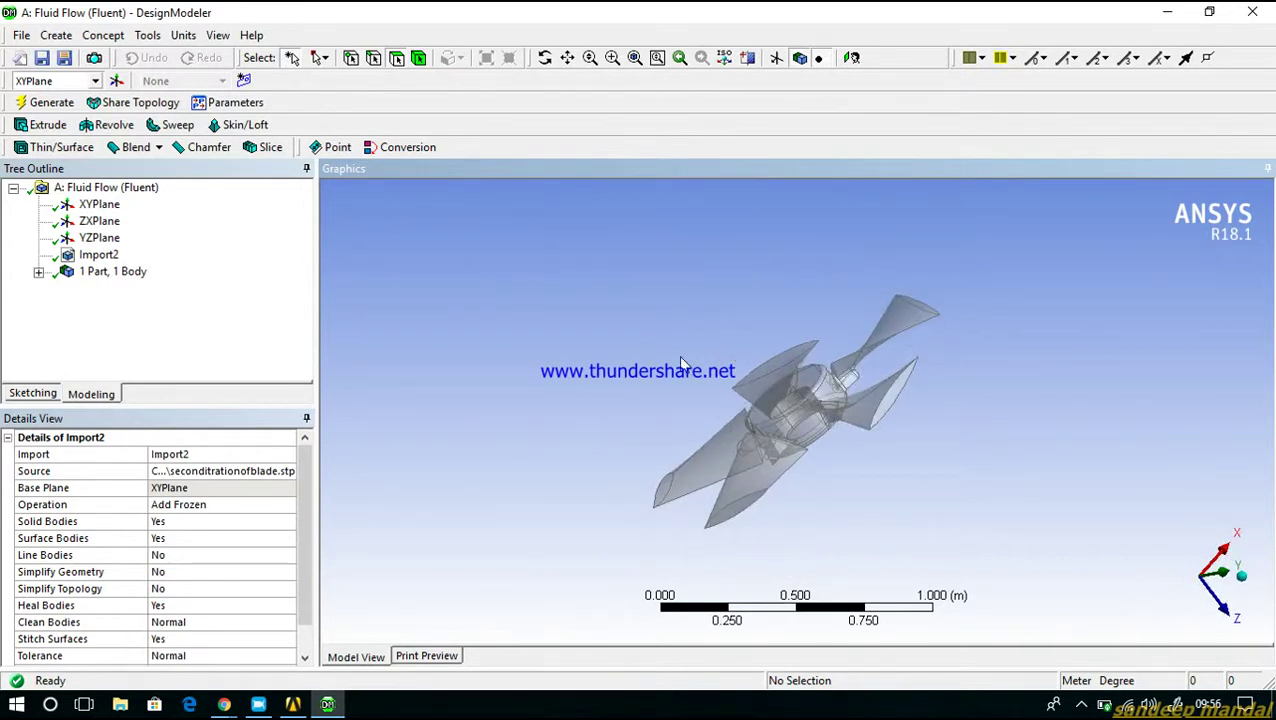
Set model units to millimetres and add an enclosure shaped as a cylinder
click(183, 35)
click(204, 88)
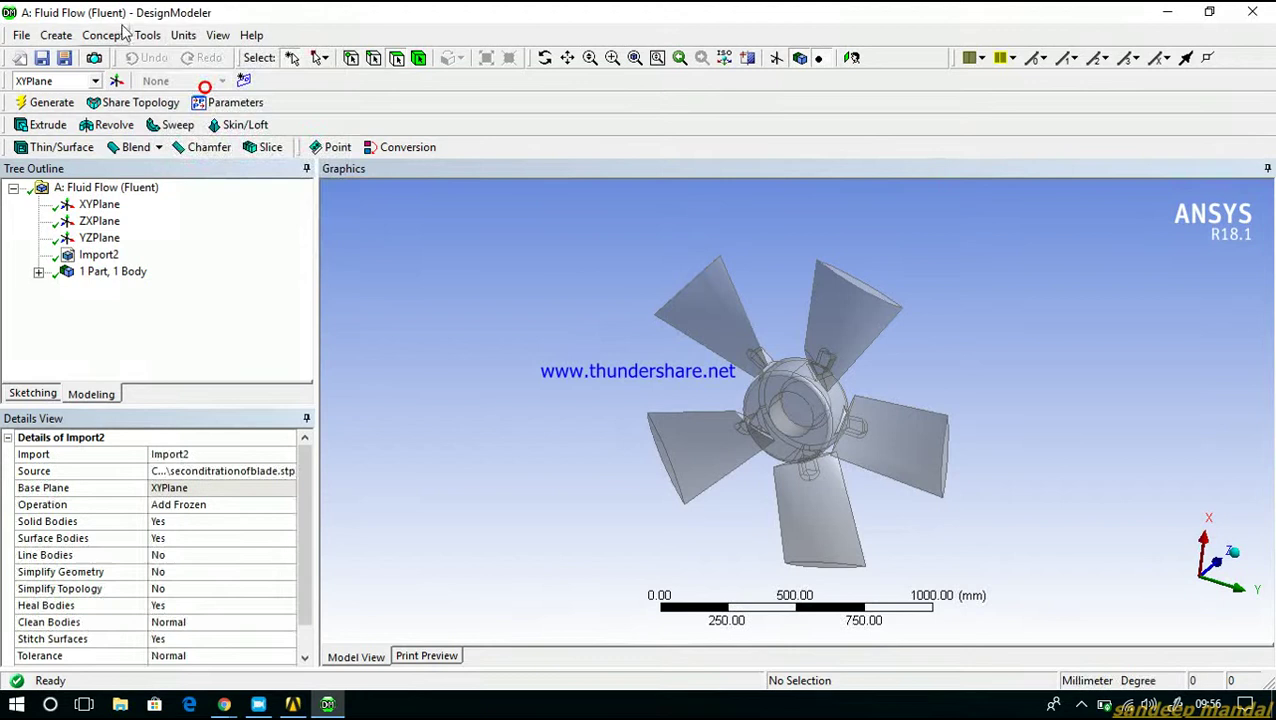
click(148, 35)
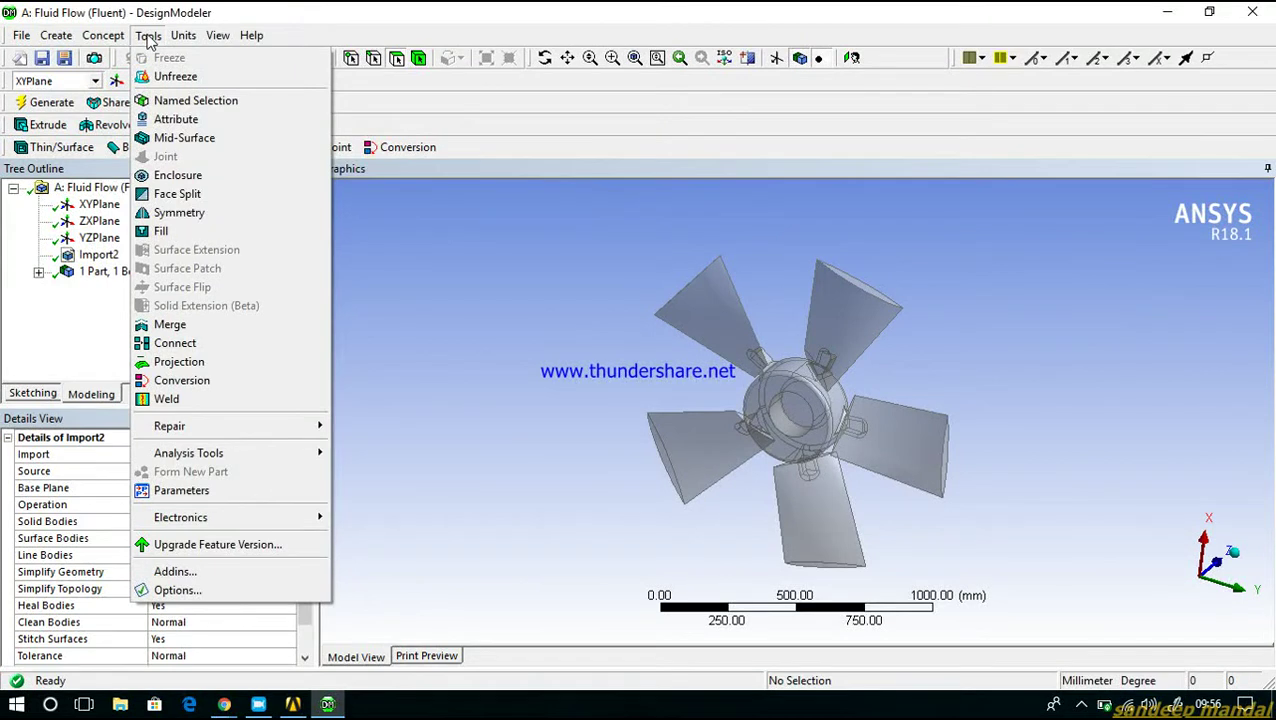
click(200, 175)
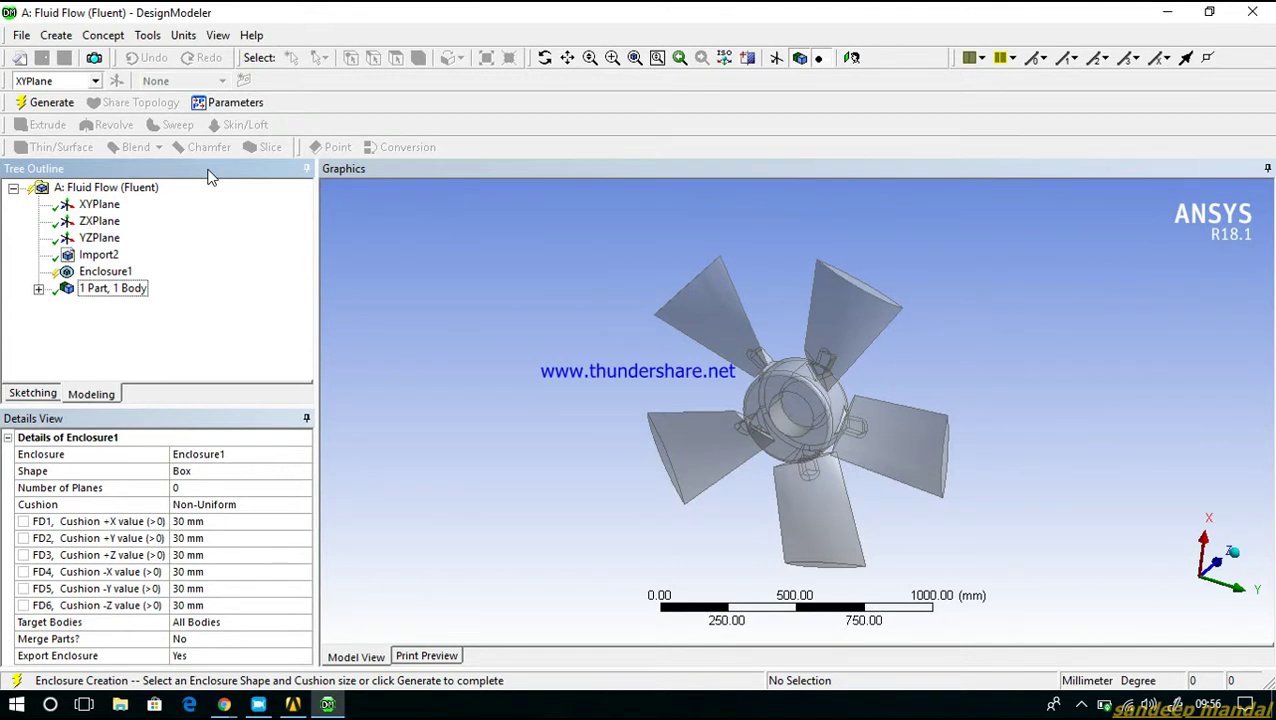
click(200, 471)
click(303, 471)
click(242, 503)
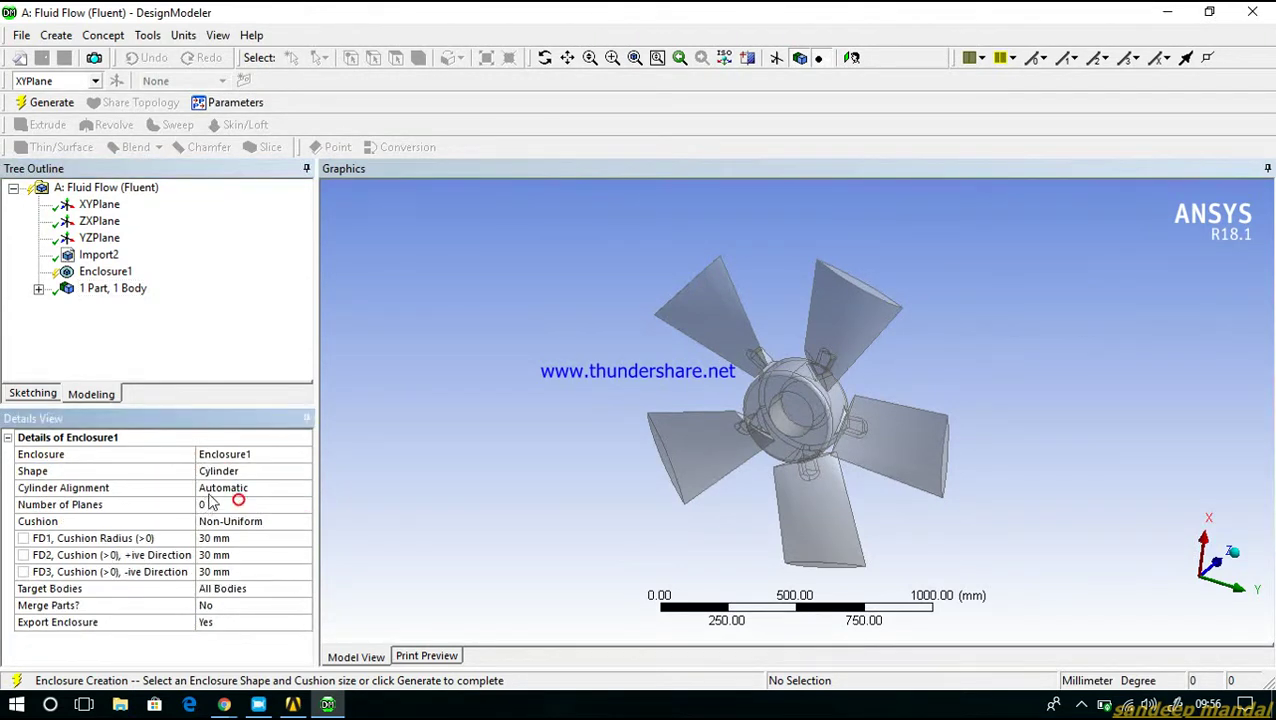
Align the enclosure cylinder with the Z-axis, keep 30 mm cushions, and generate it
click(240, 488)
click(303, 490)
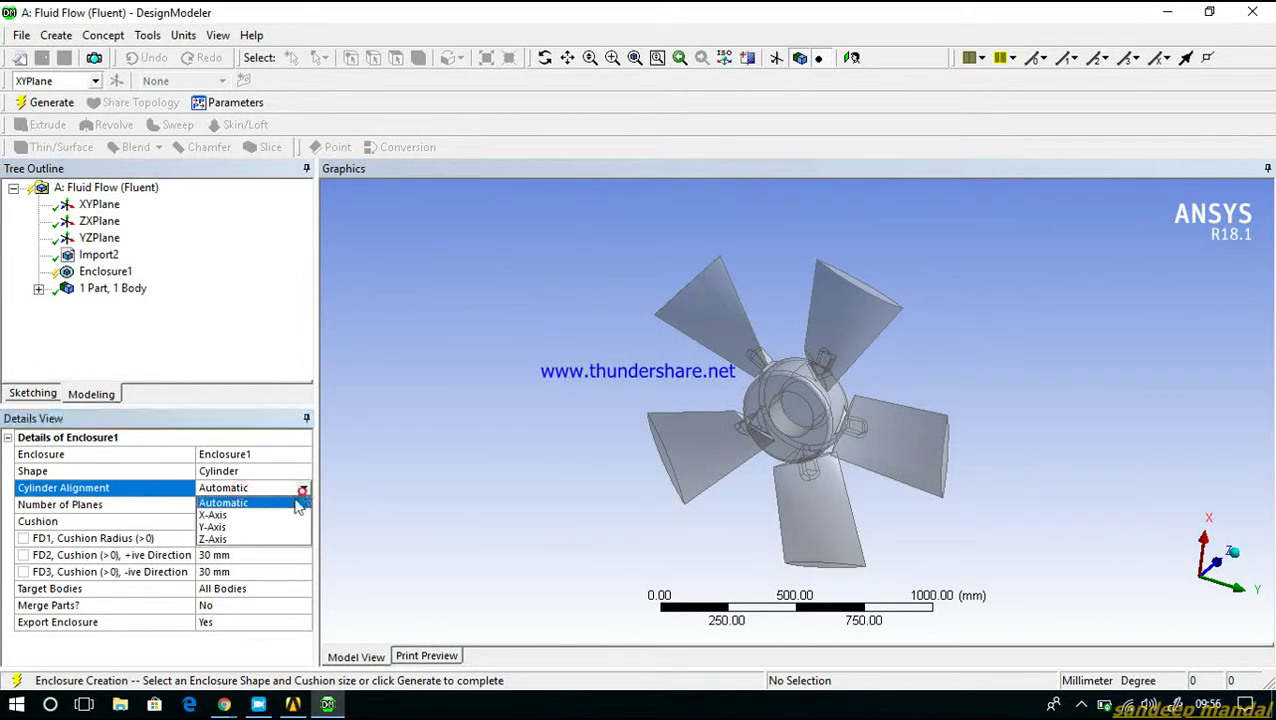
click(258, 541)
mouse_move(883, 549)
middle_down()
mouse_move(871, 533)
mouse_move(858, 548)
middle_up()
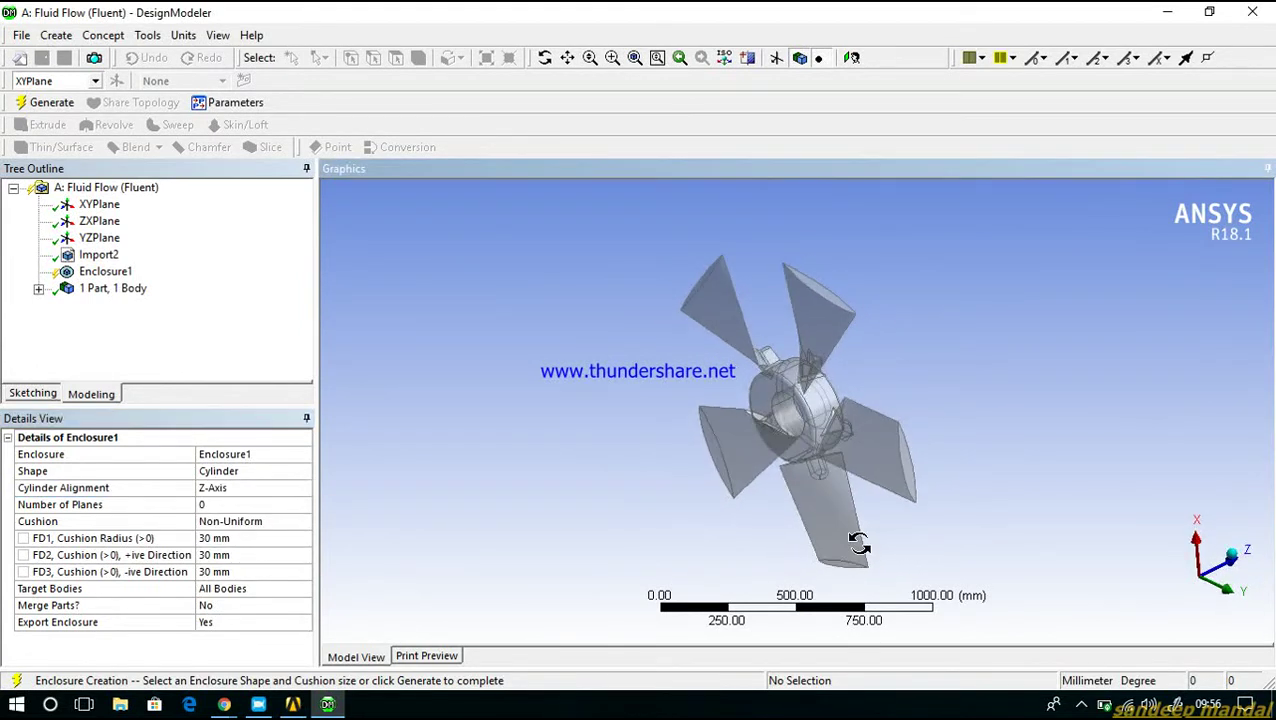
click(236, 540)
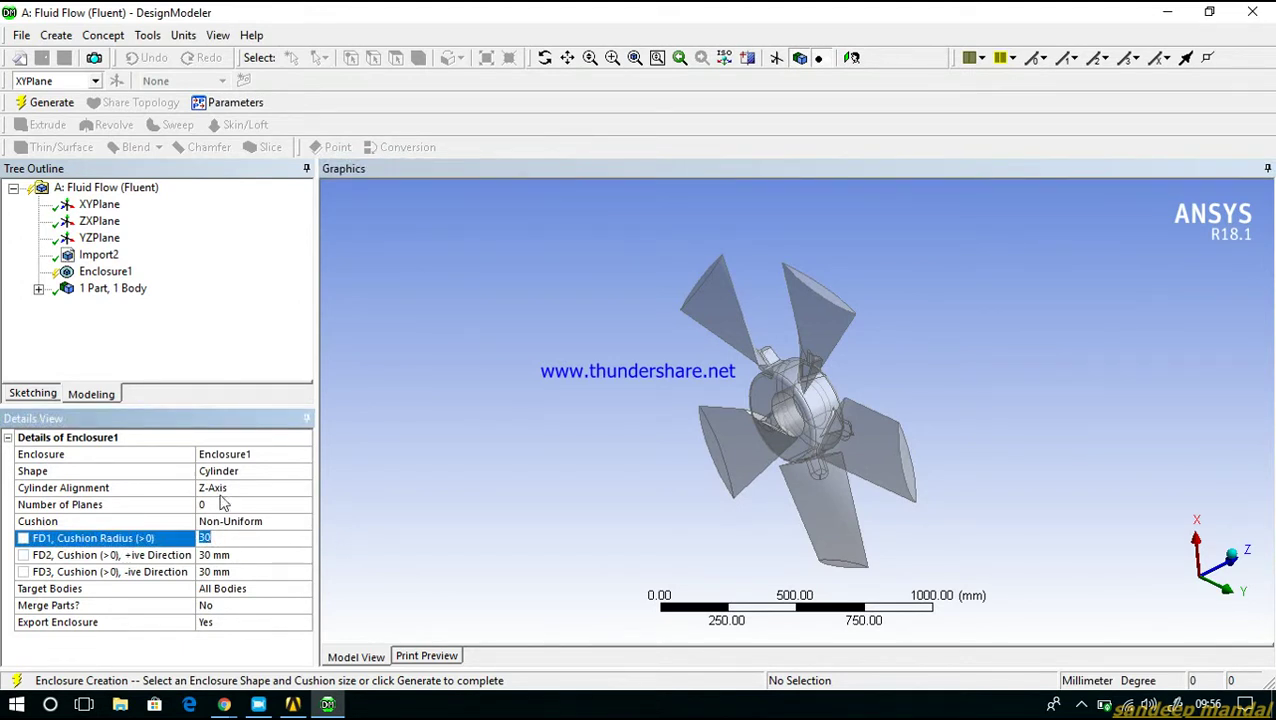
click(50, 102)
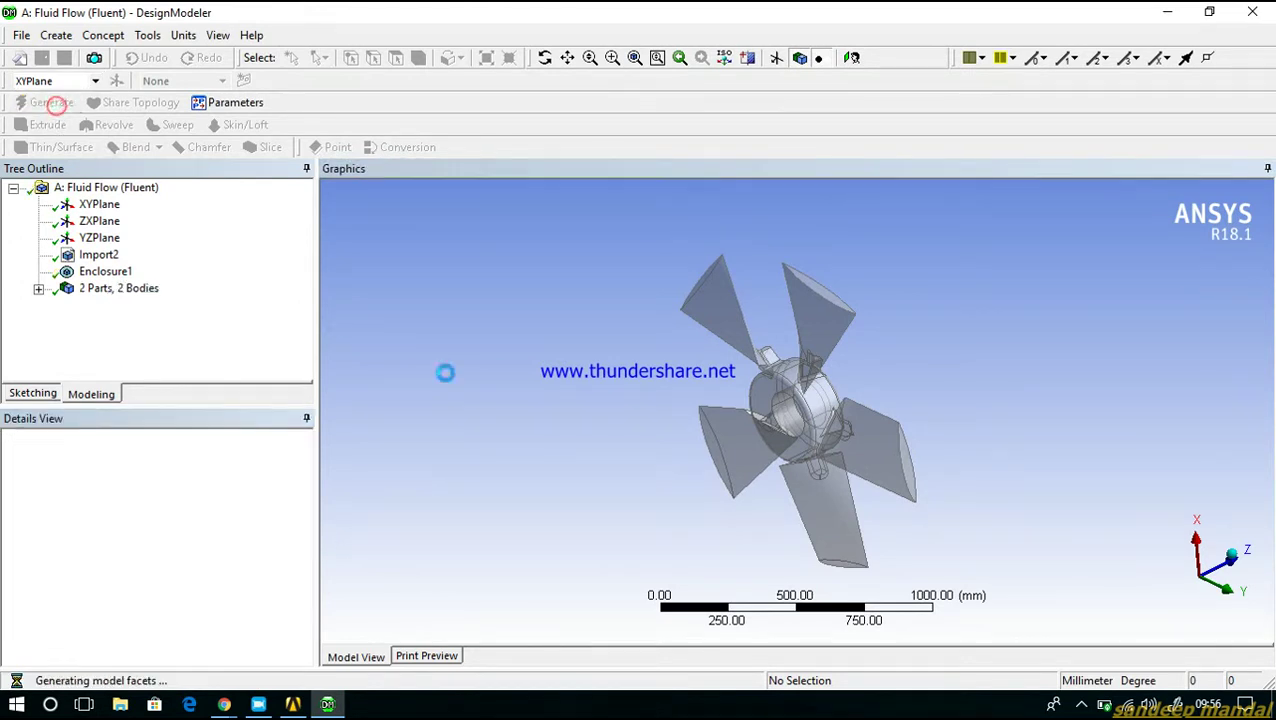
middle_drag(617, 409, 657, 410)
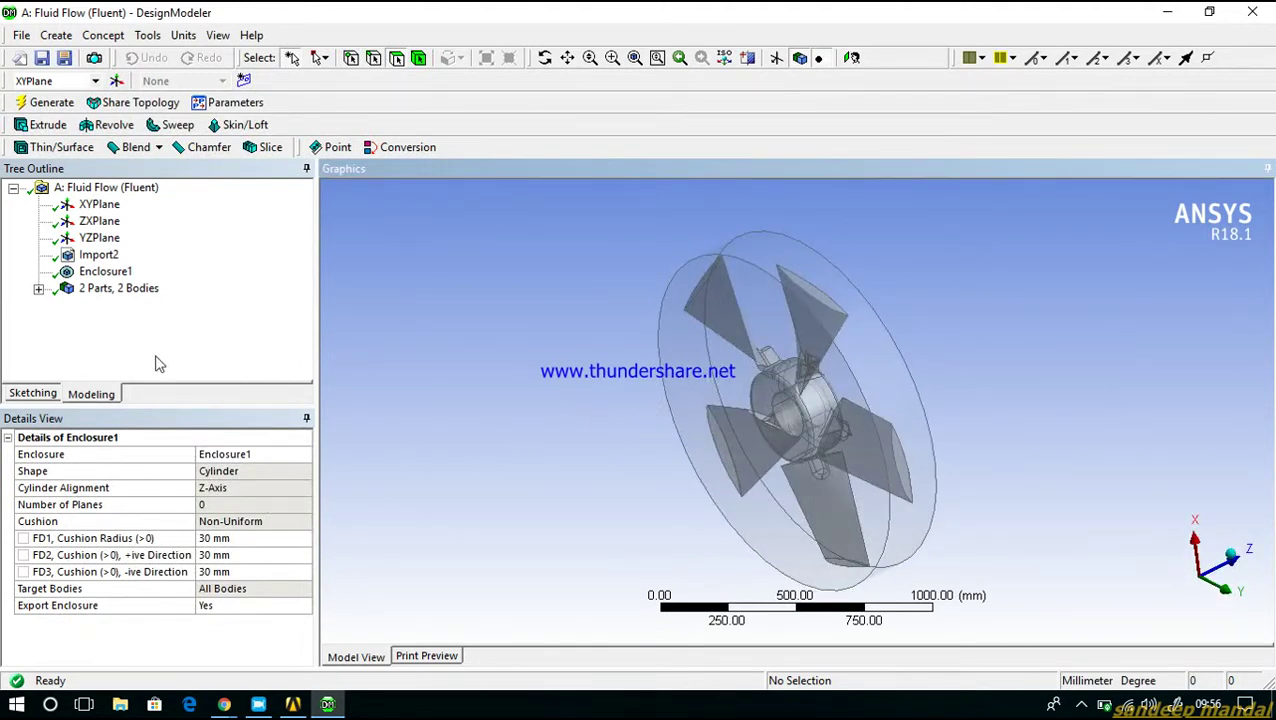
right_click(103, 280)
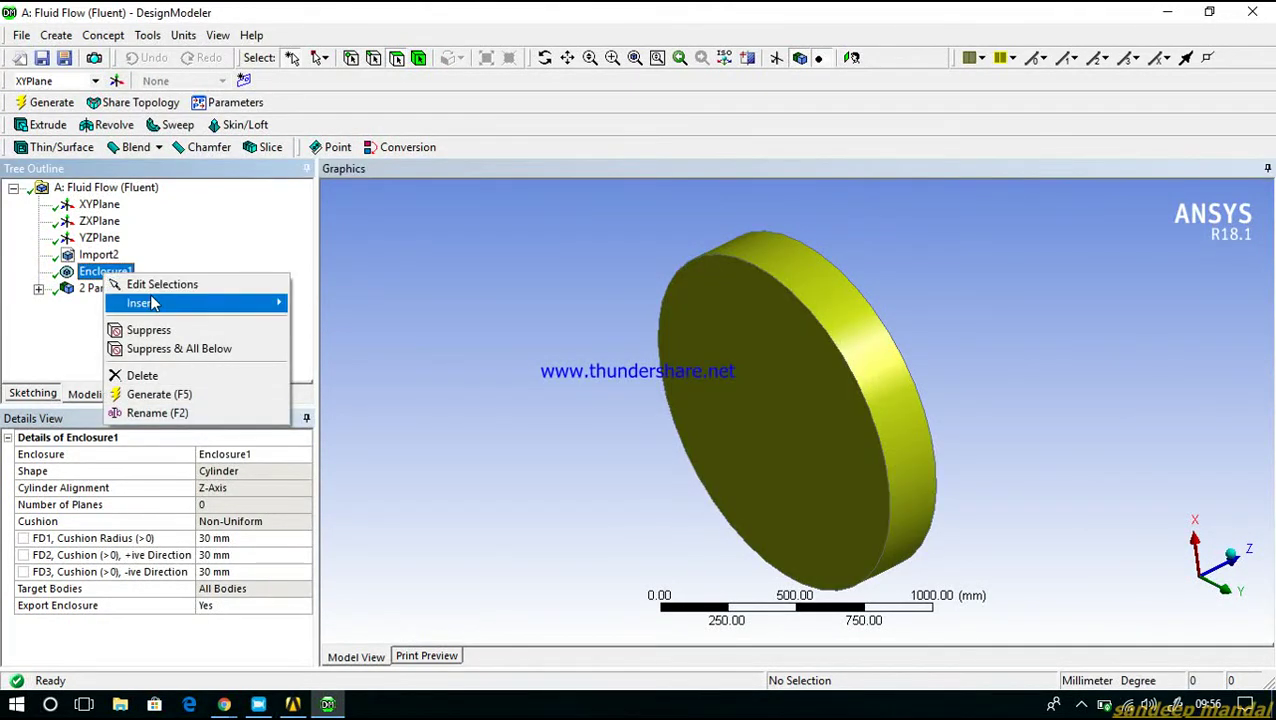
Set both axial cushions of Enclosure1 to 600 mm and regenerate
click(113, 285)
click(227, 557)
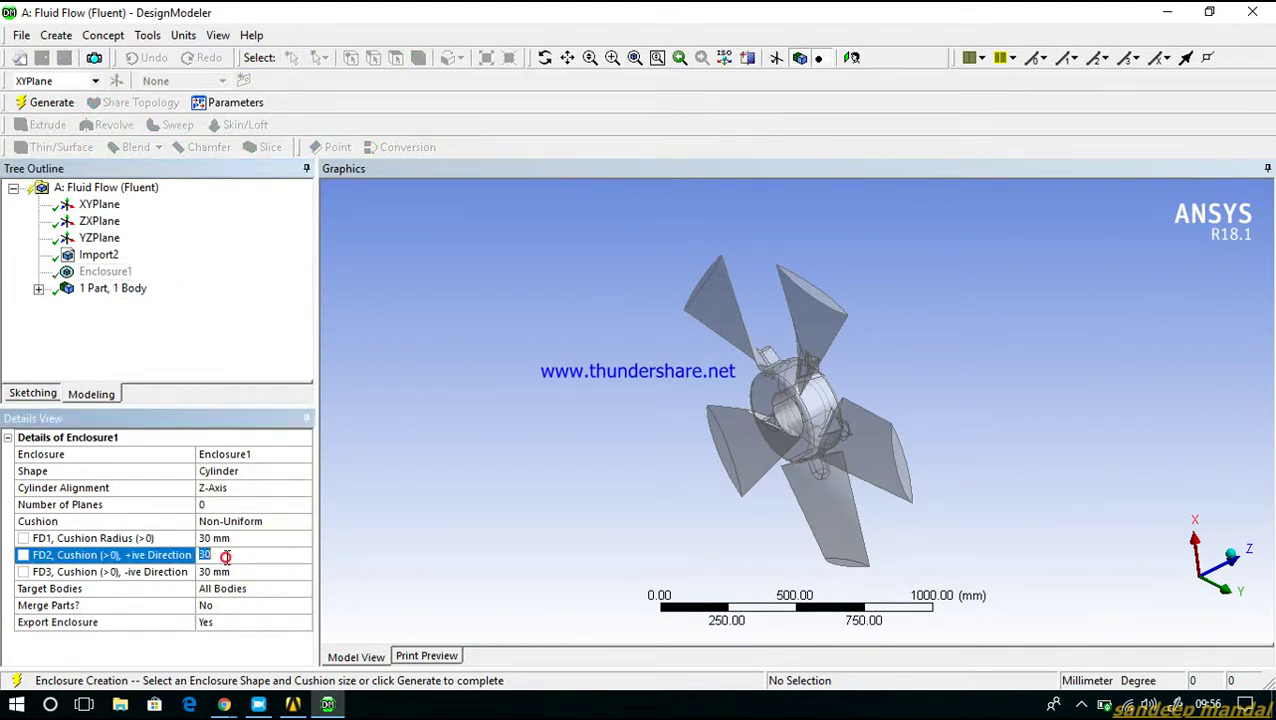
text(600)
click(238, 571)
text(6)
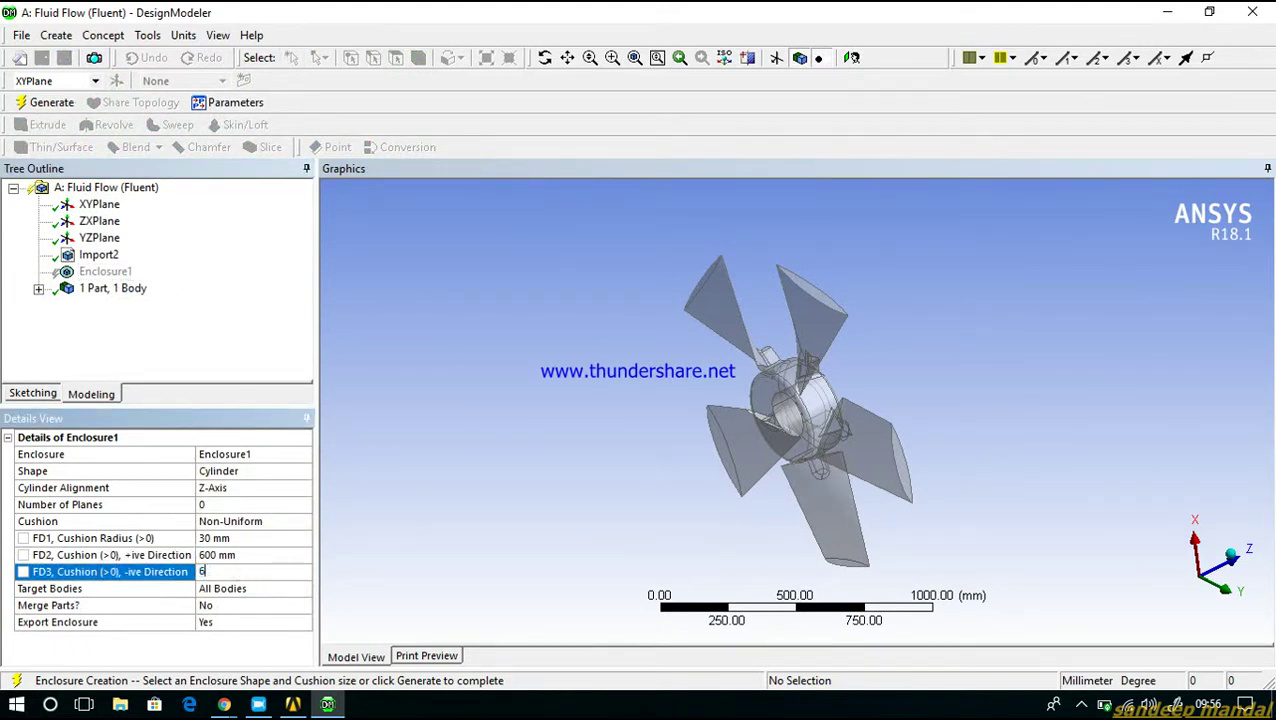
text(00)
key(Return)
click(60, 102)
Orbit and zoom to inspect the lengthened enclosure from end-on and side-on views
middle_drag(635, 457, 638, 424)
drag(695, 375, 895, 352)
drag(795, 347, 717, 362)
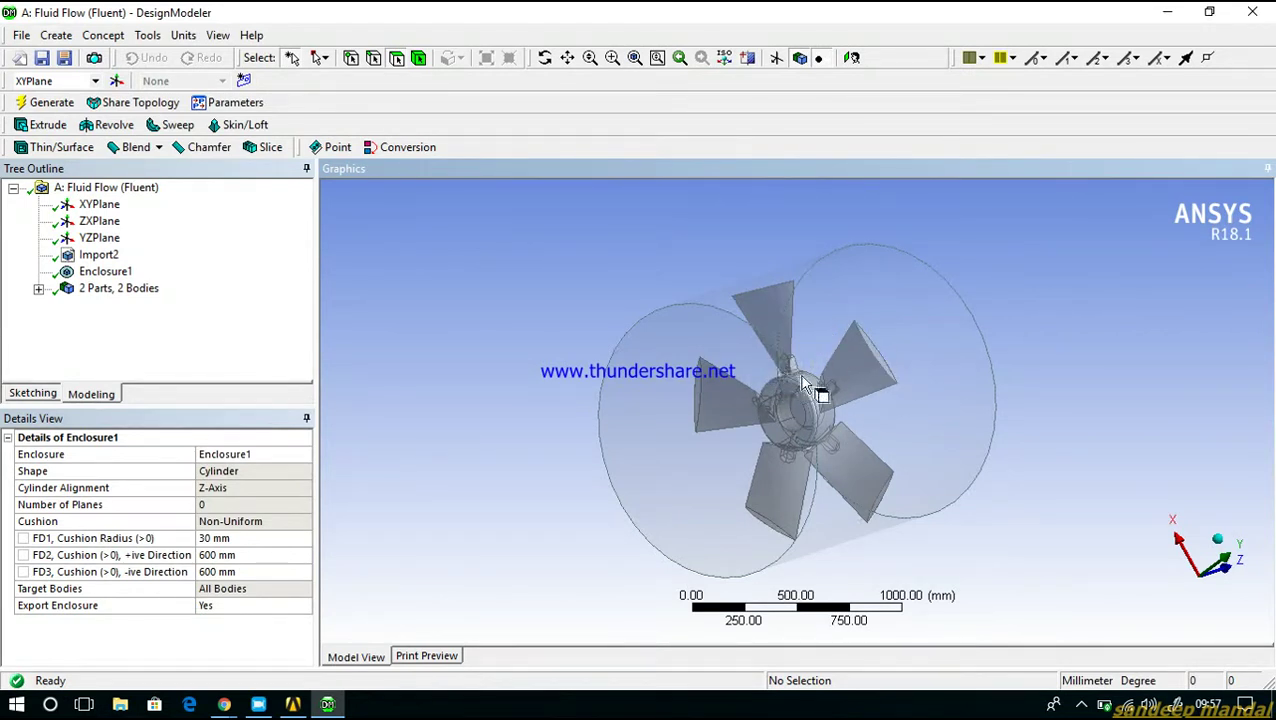
scroll(800, 378, up, 3)
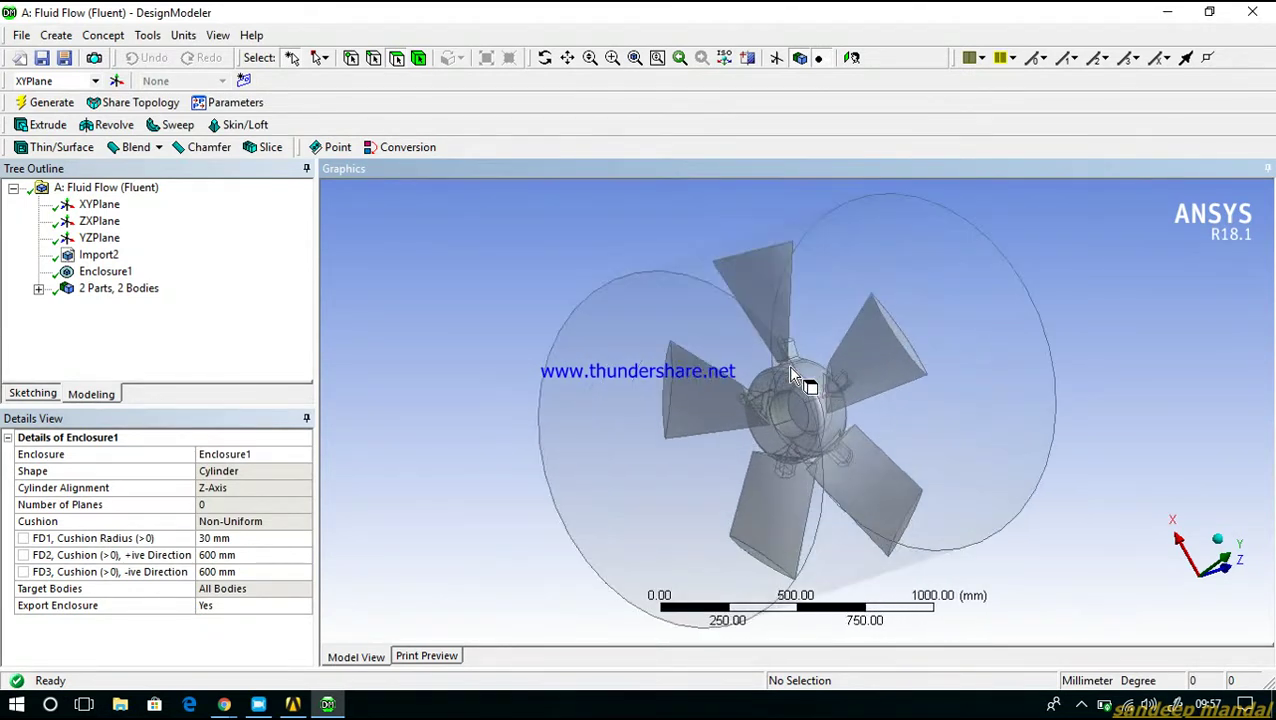
middle_drag(788, 365, 612, 433)
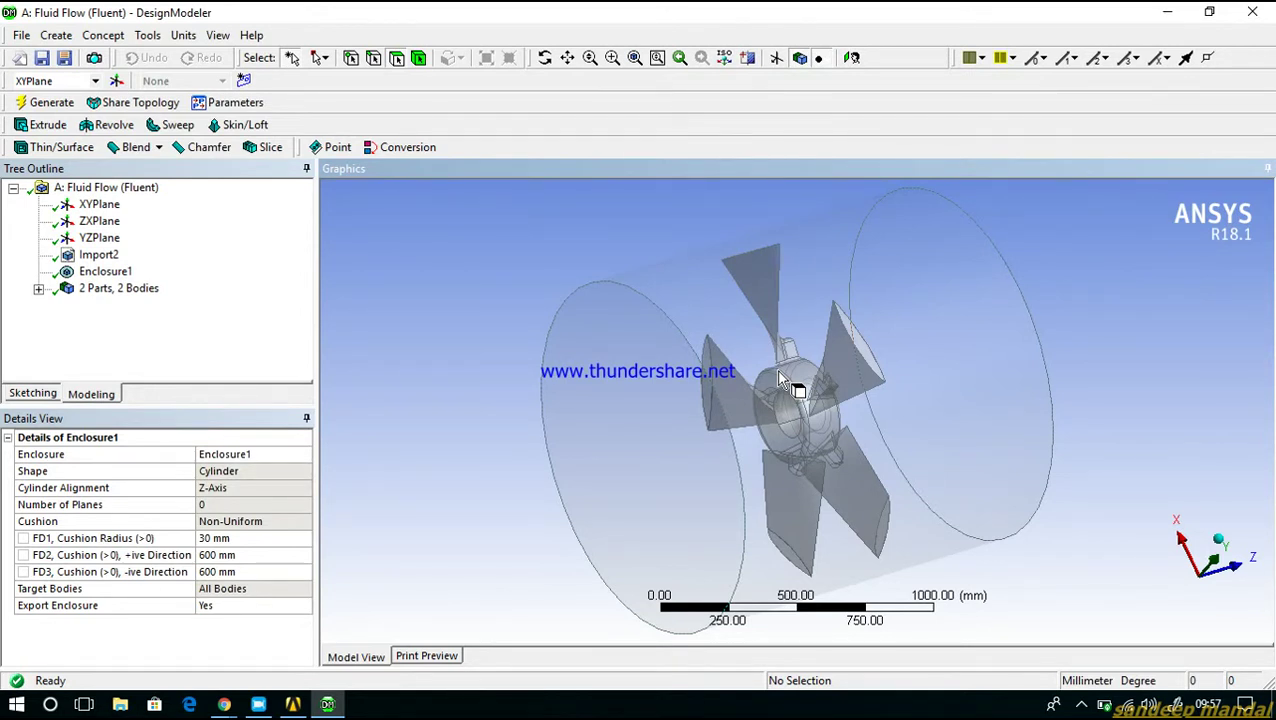
Orbit the fan and transparent enclosure through end-on, side-on and oblique views, then minimize DesignModeler
middle_drag(874, 386, 832, 377)
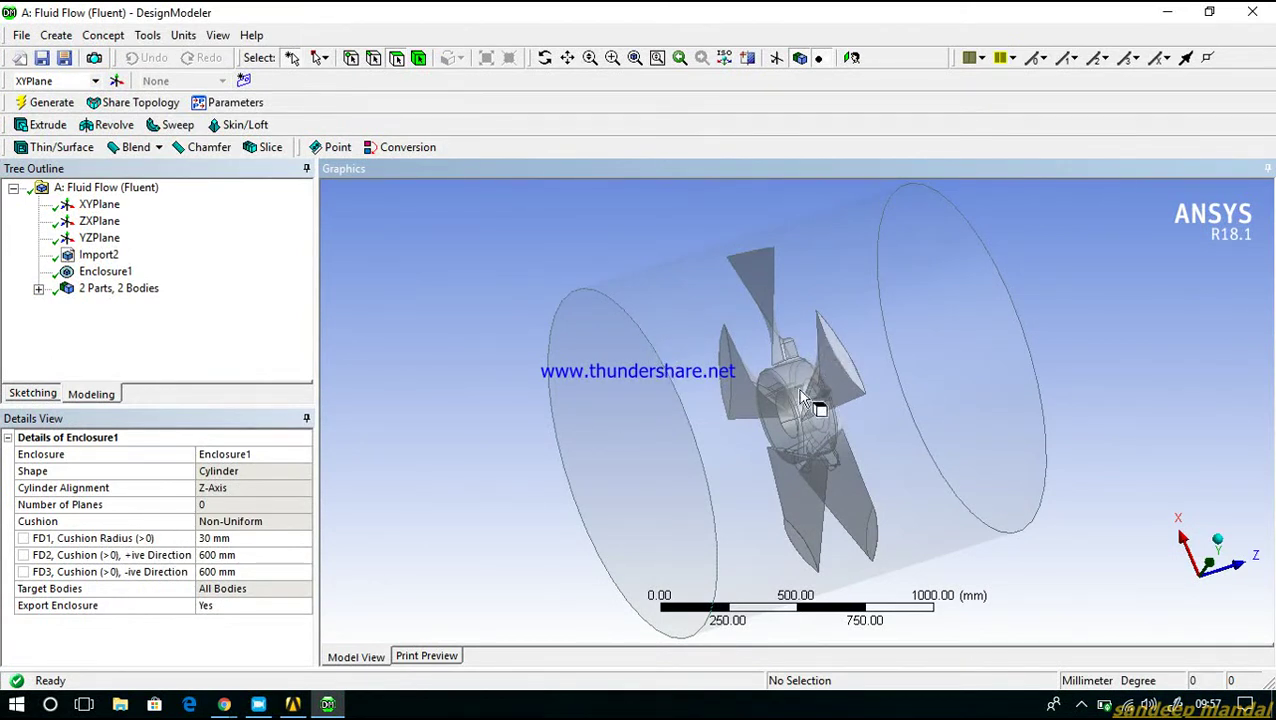
middle_drag(798, 389, 728, 398)
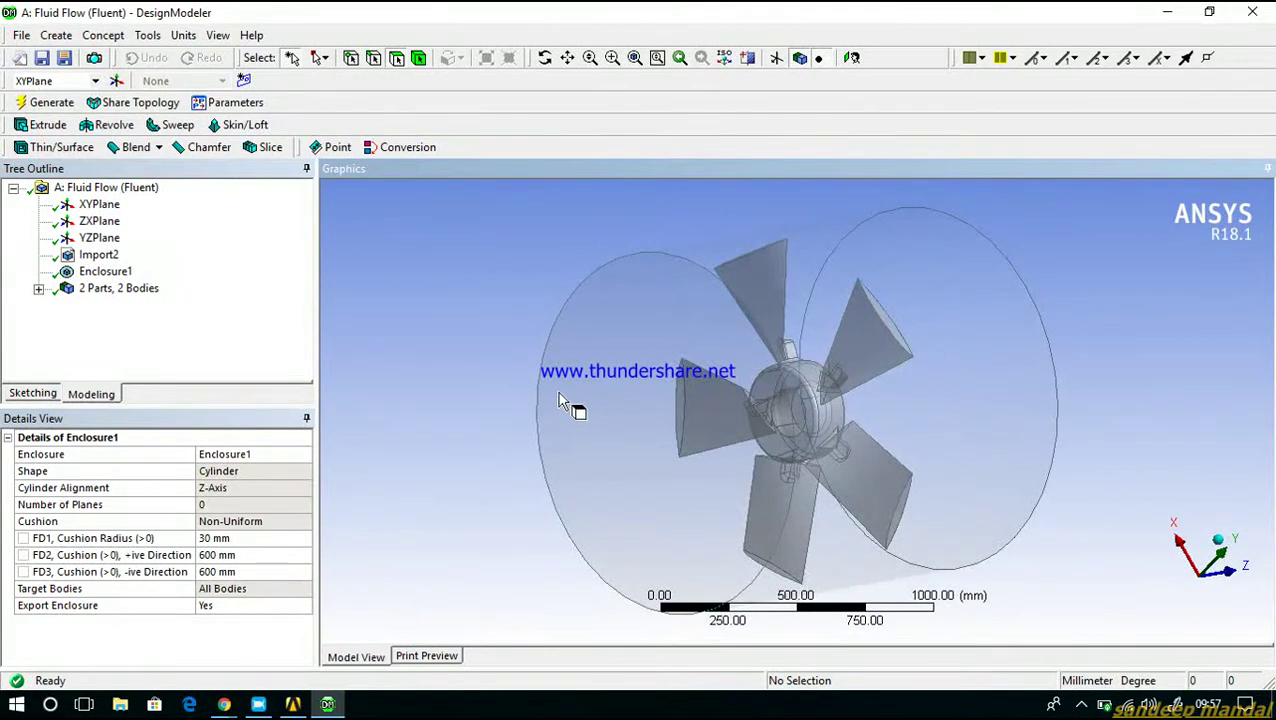
middle_drag(623, 390, 504, 398)
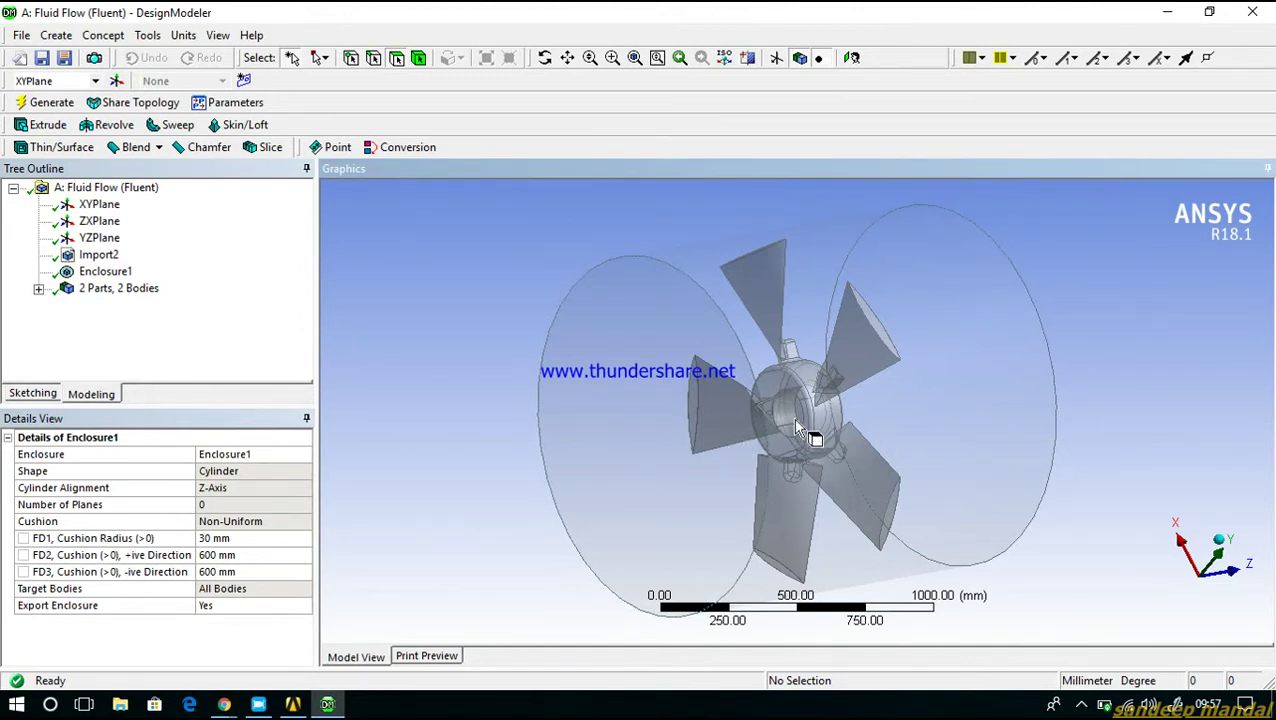
middle_drag(808, 425, 775, 447)
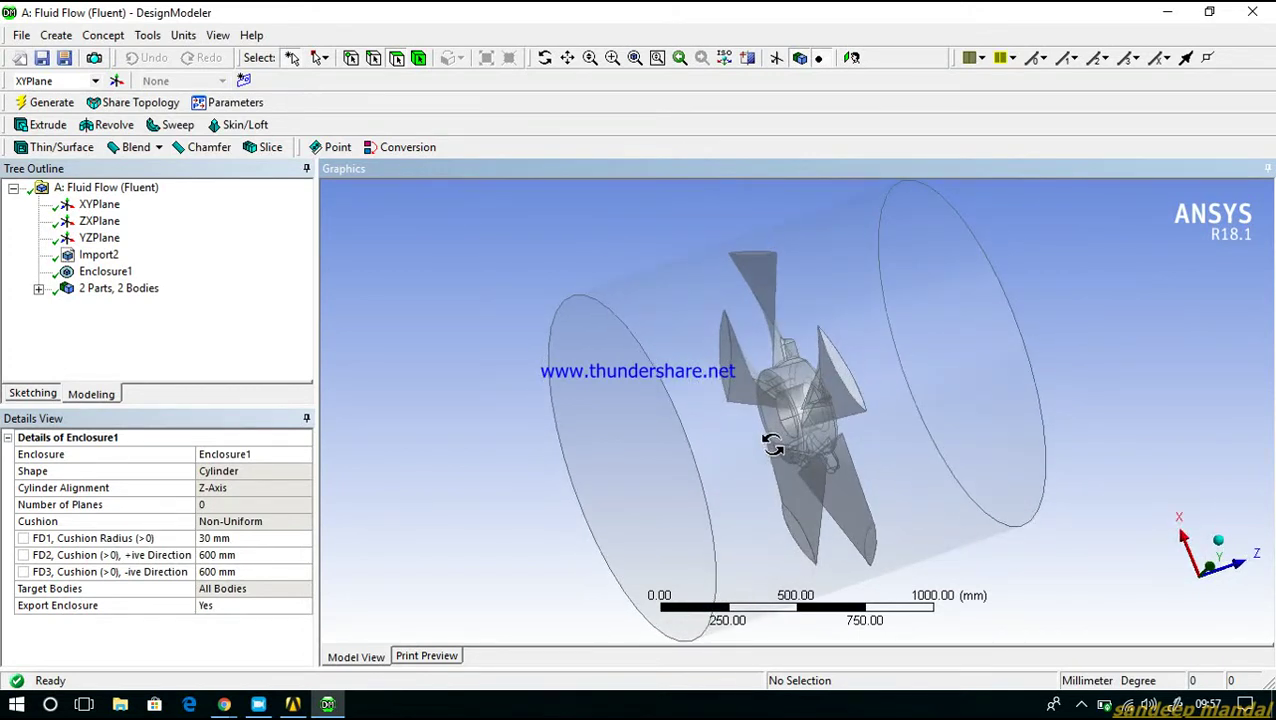
middle_drag(843, 405, 910, 442)
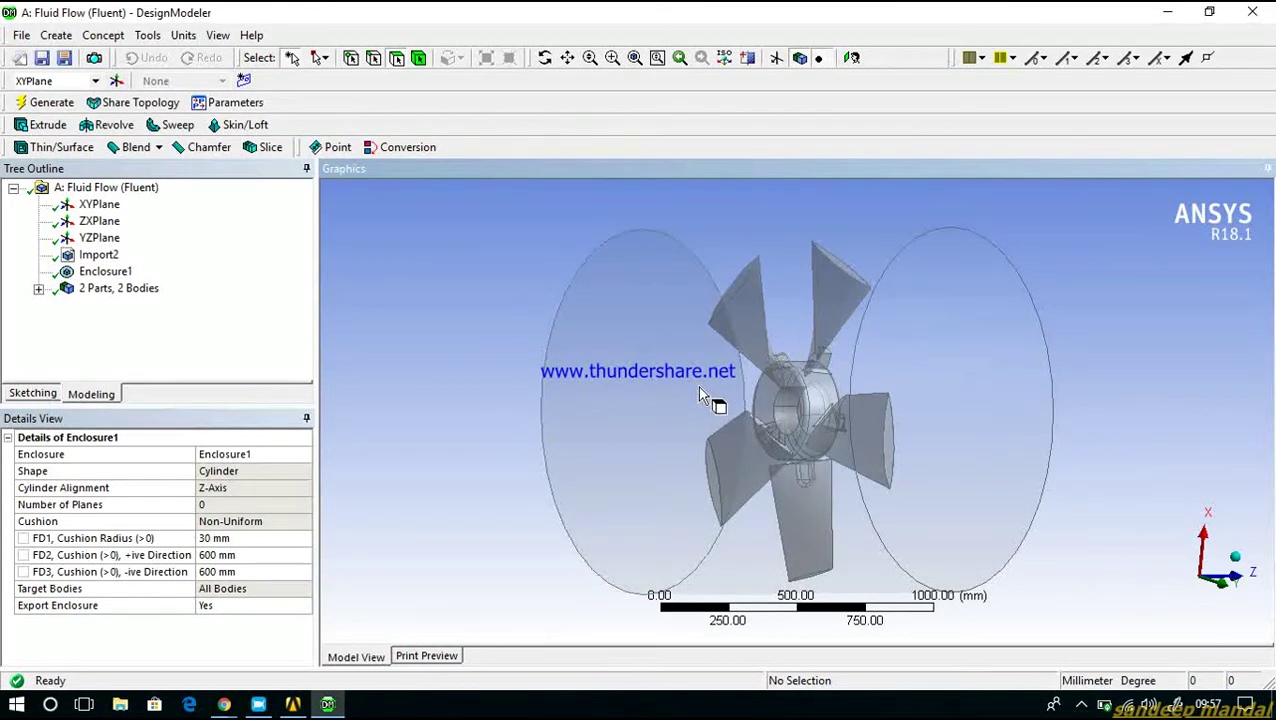
middle_drag(666, 385, 838, 415)
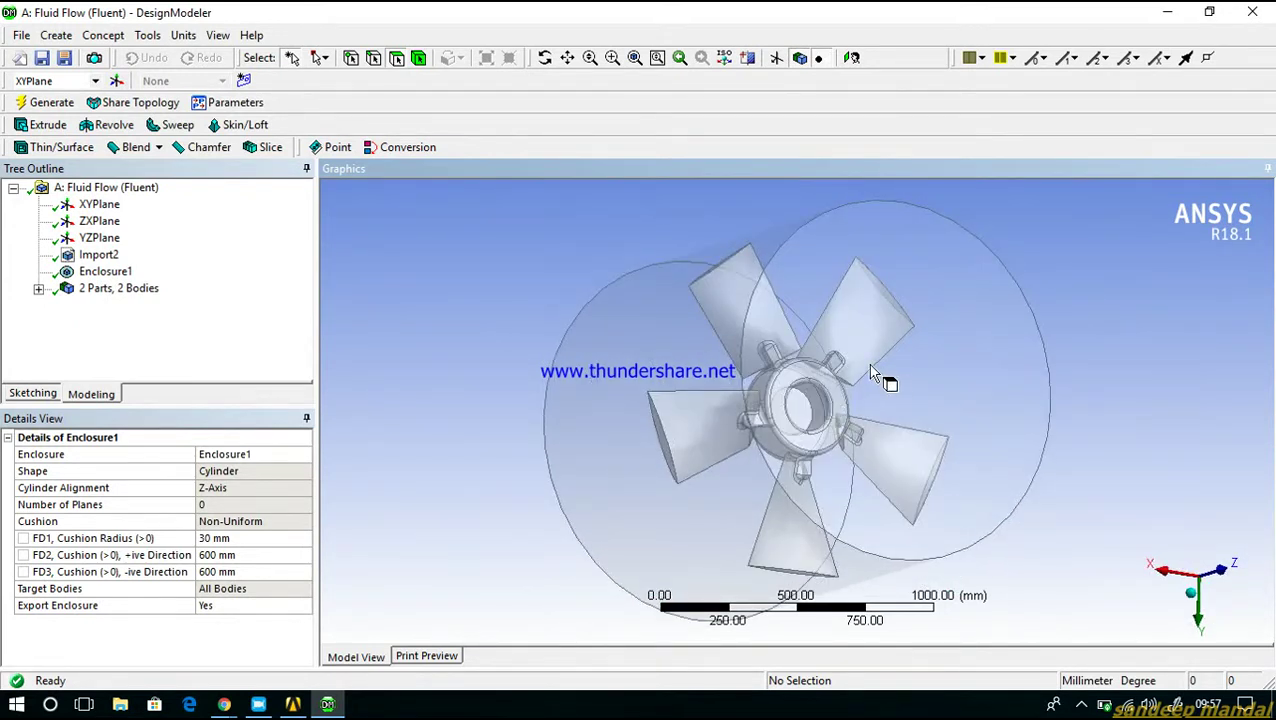
middle_drag(968, 340, 1133, 284)
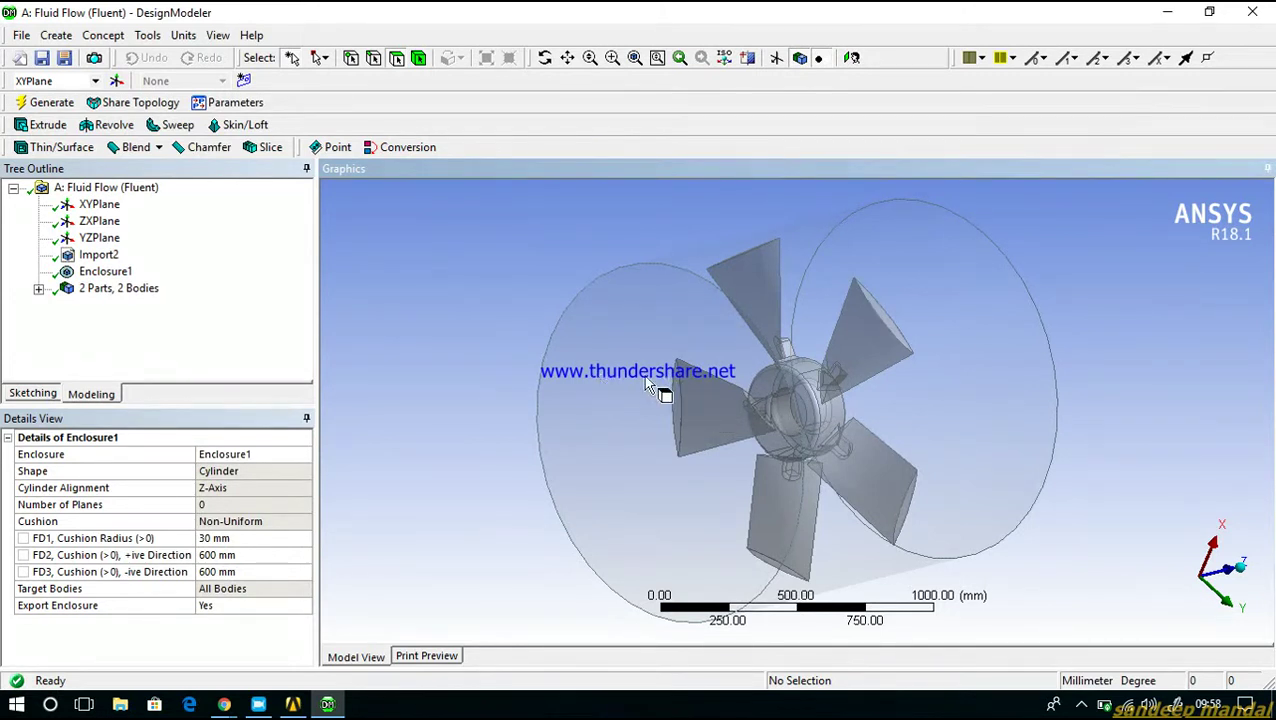
middle_drag(664, 390, 722, 398)
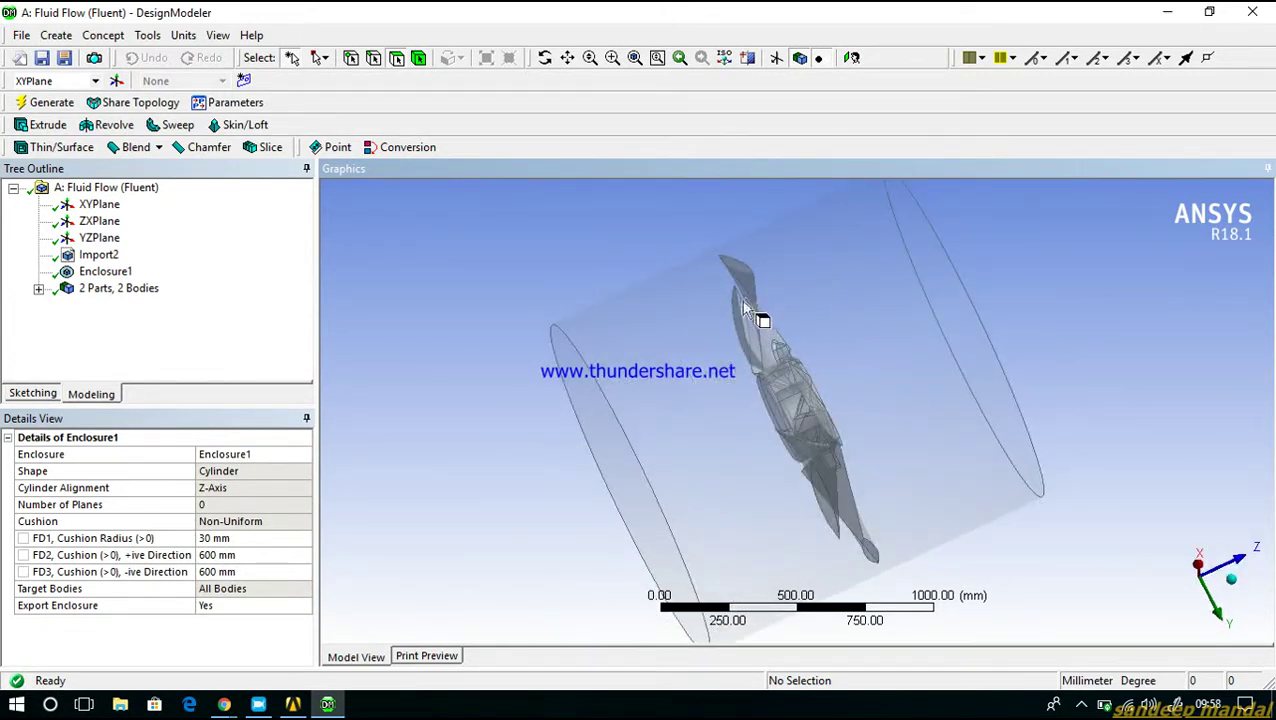
middle_drag(755, 313, 806, 320)
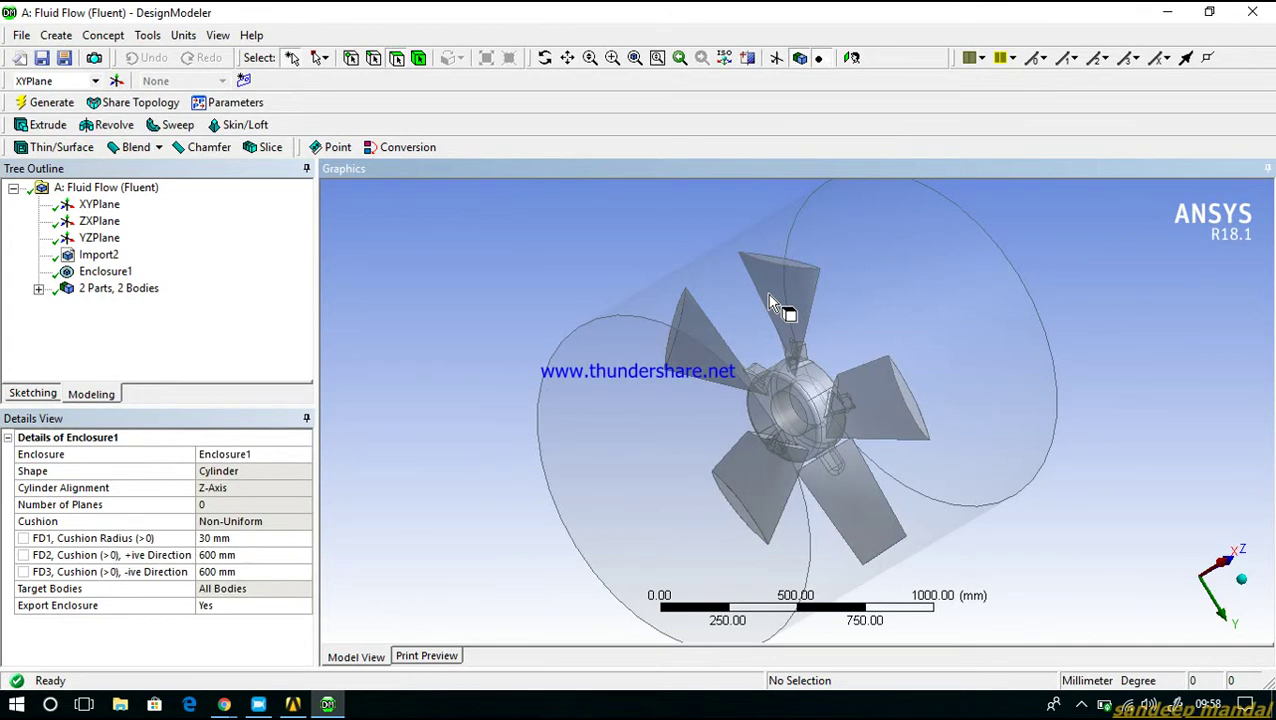
middle_drag(778, 318, 822, 370)
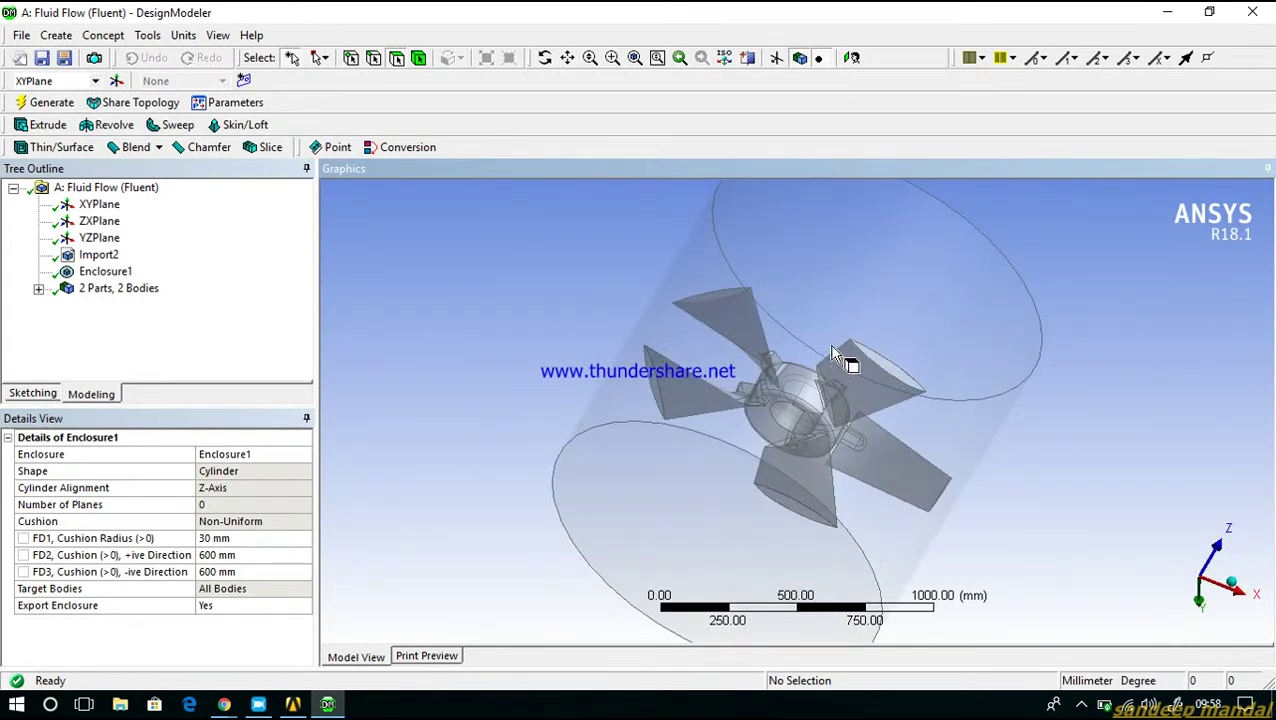
mouse_move(851, 368)
middle_down()
mouse_move(817, 296)
mouse_move(851, 344)
middle_up()
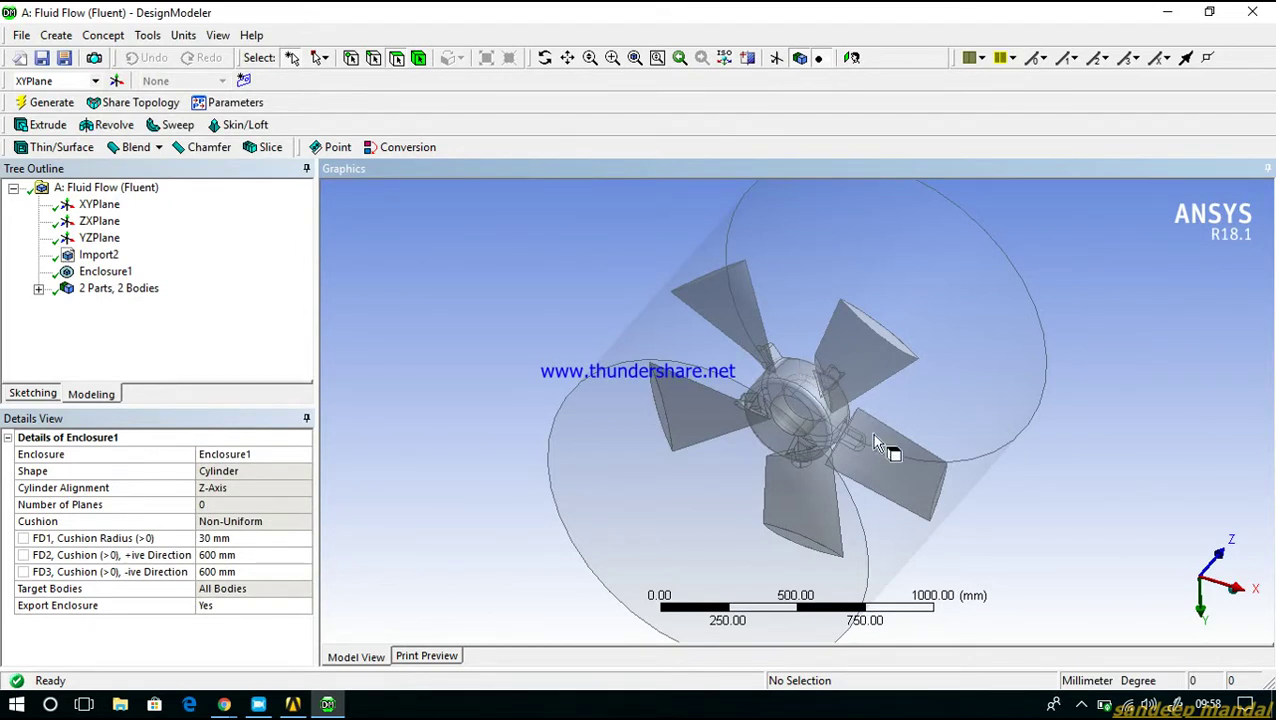
middle_drag(805, 371, 776, 416)
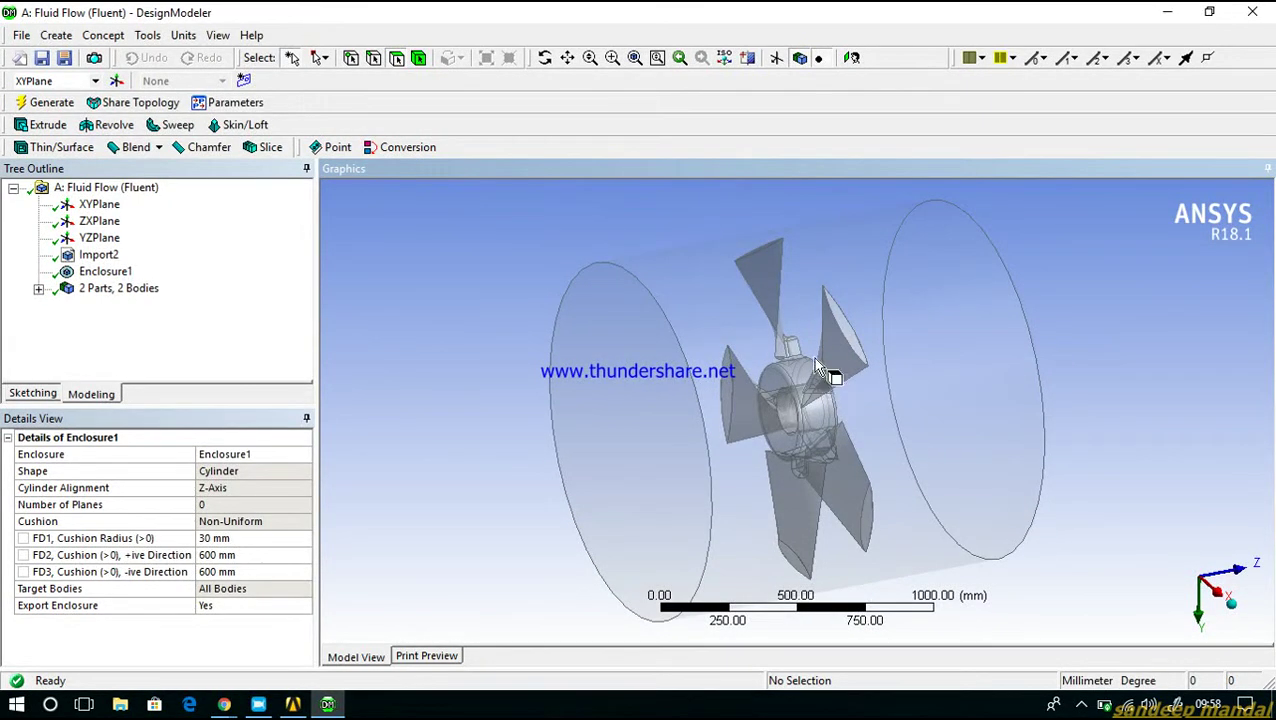
click(1170, 14)
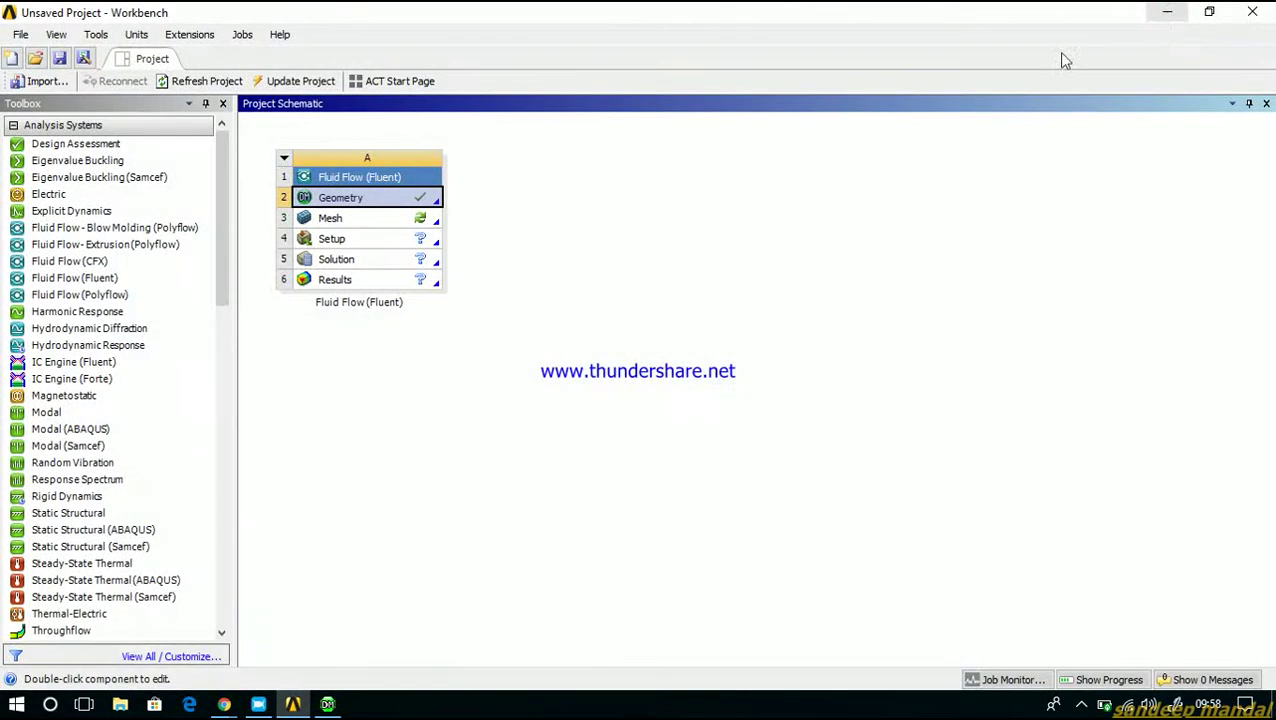
Bring DesignModeler back, orbit the fan once more, then pause the screen recording
click(327, 704)
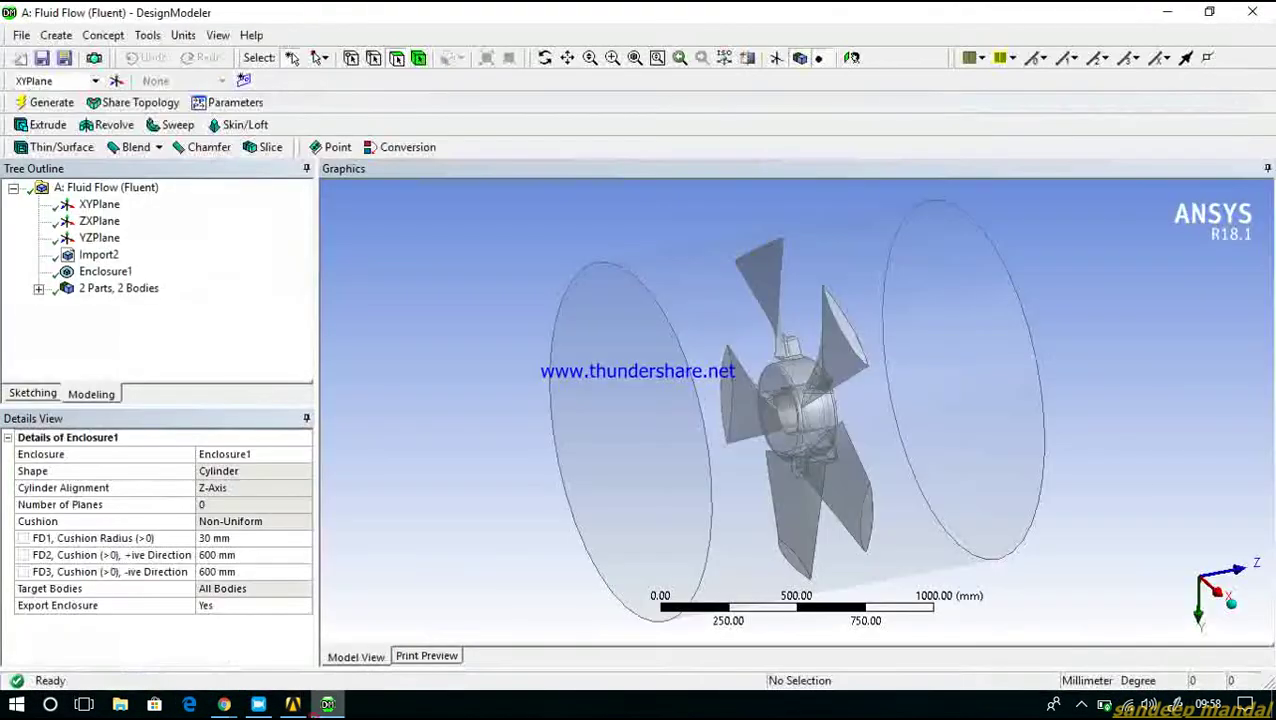
middle_drag(658, 456, 686, 484)
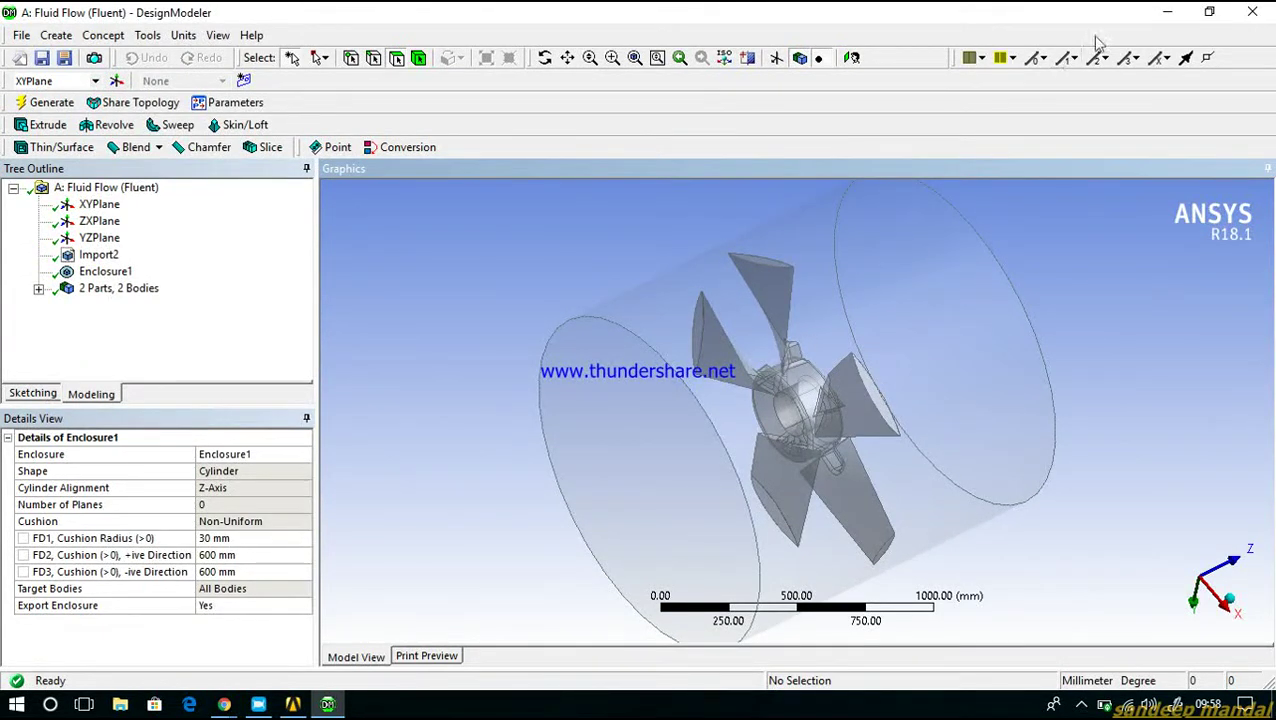
click(1081, 704)
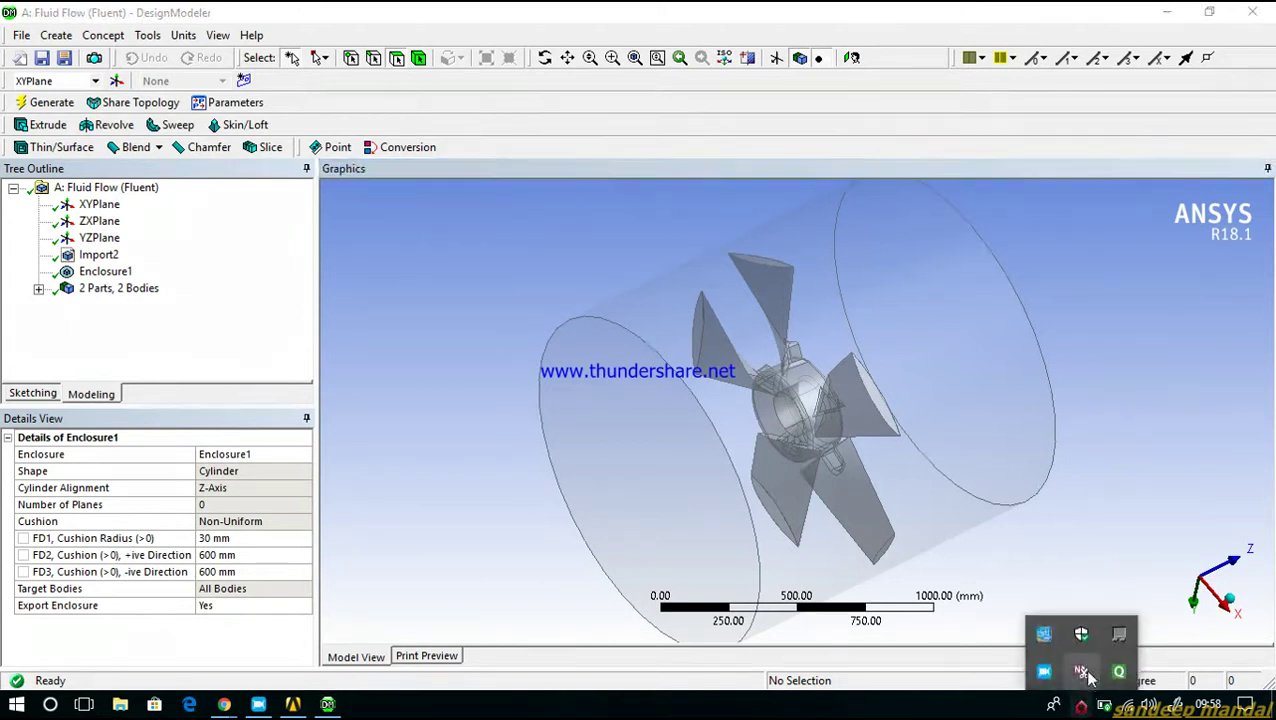
right_click(1081, 672)
click(1091, 618)
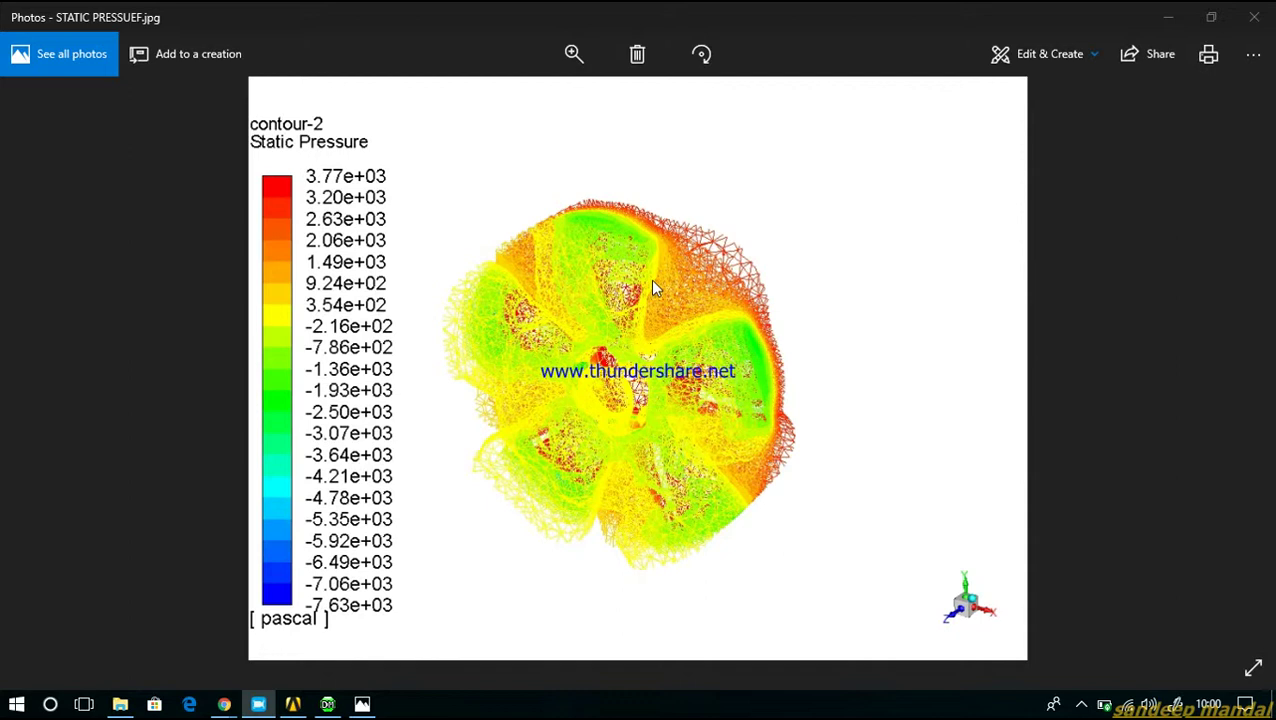
Switch to the Workbench project schematic showing the Fluid Flow (Fluent) system
click(292, 704)
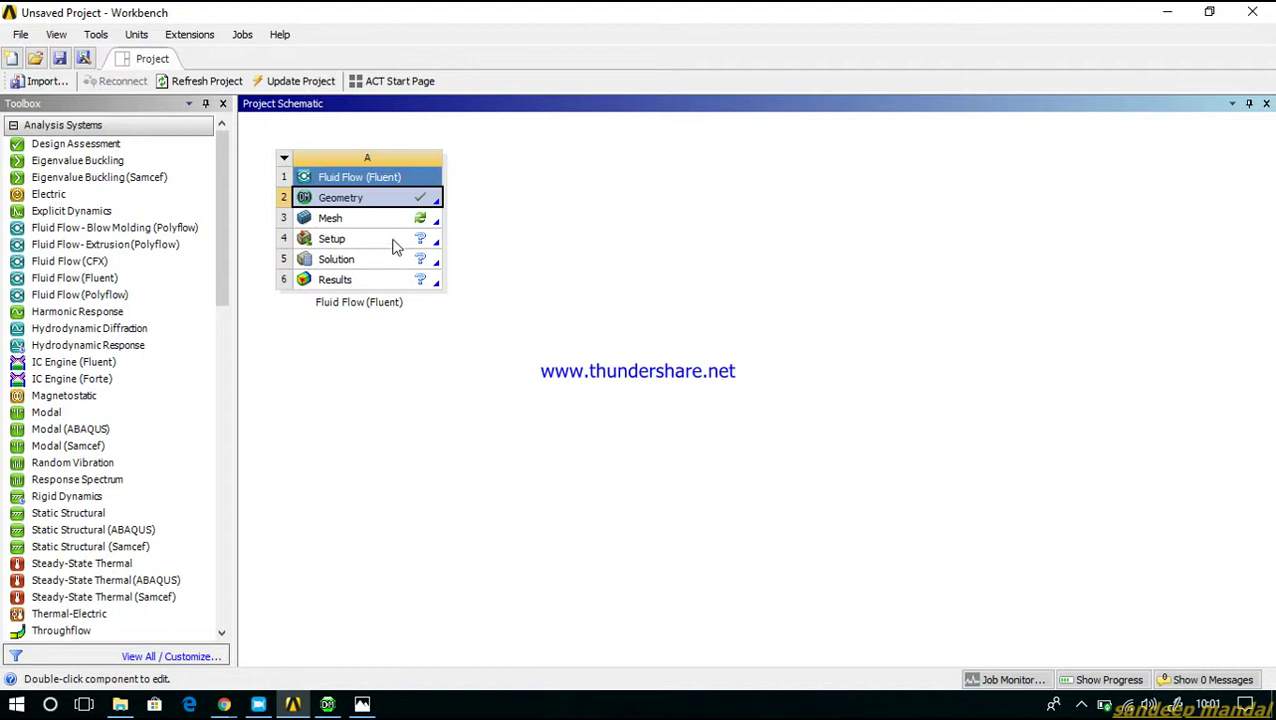
Minimize Workbench to bring back the static pressure contour image in Photos
click(1166, 12)
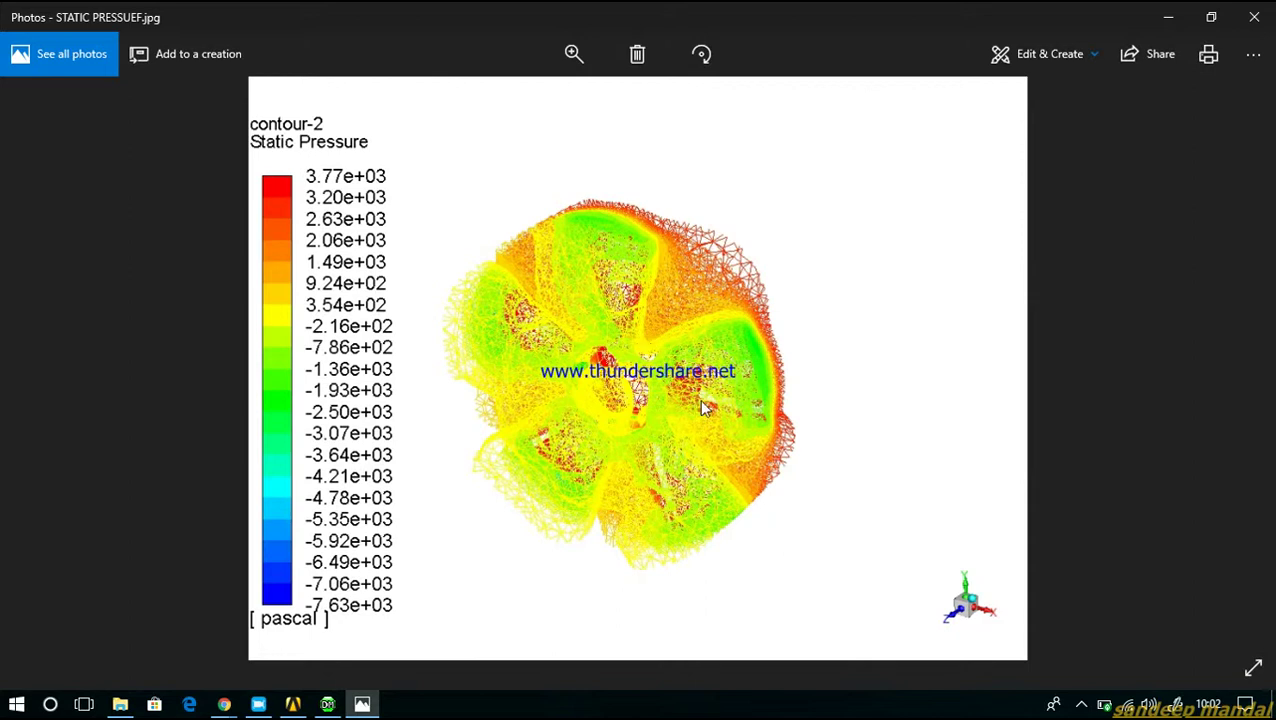
Pause the screen recorder from its hidden system tray icon
click(1081, 703)
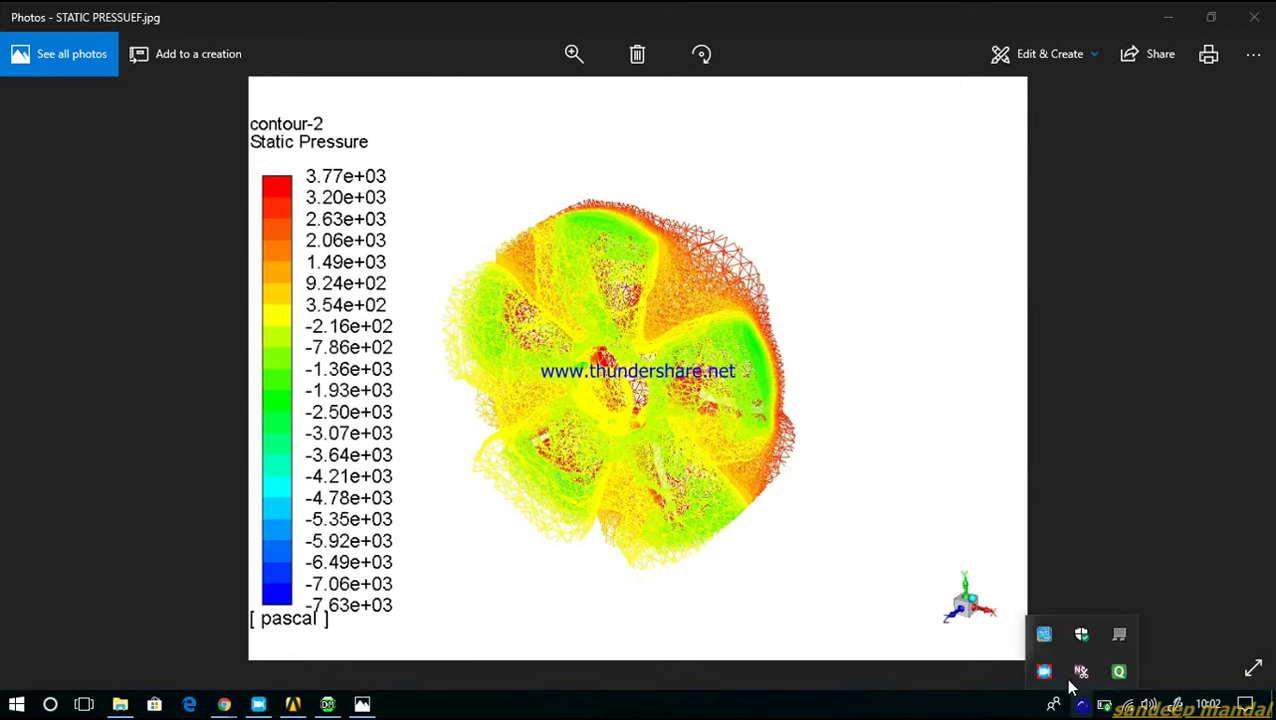
right_click(1044, 671)
click(1085, 621)
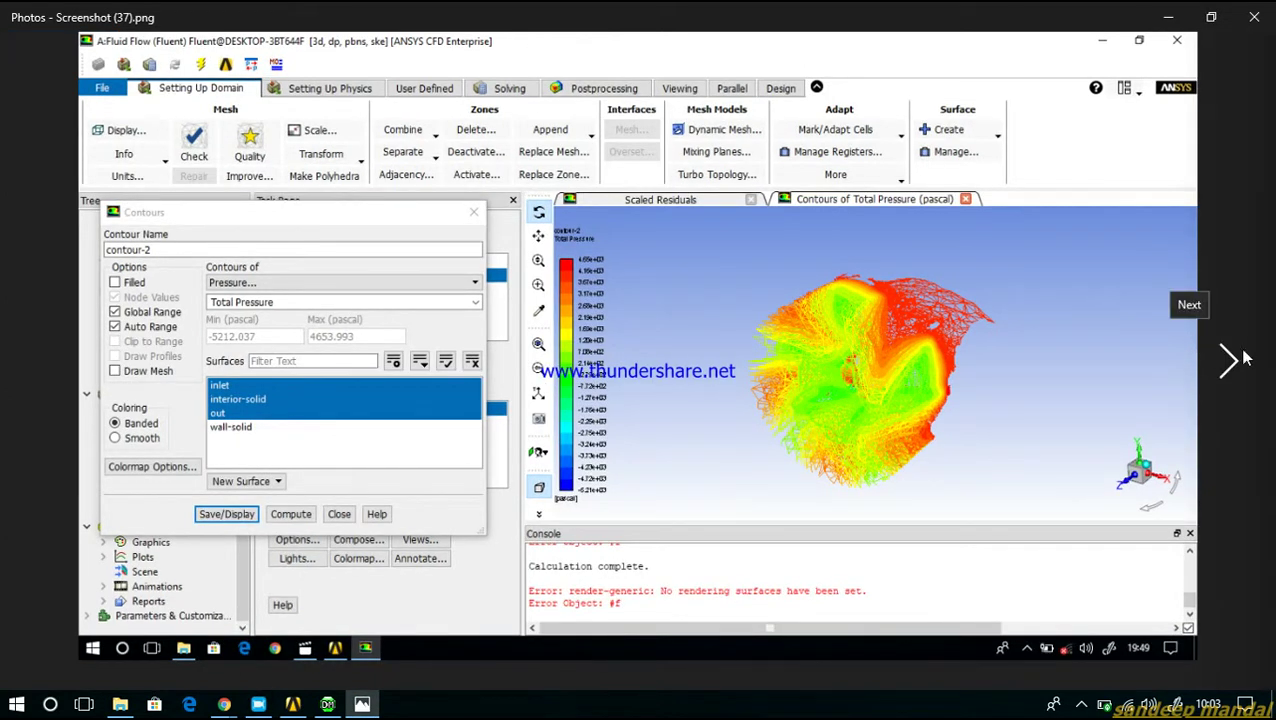
Step past the axial and radial velocity images to the turbulent kinetic energy contour, Screenshot (40)
click(1234, 361)
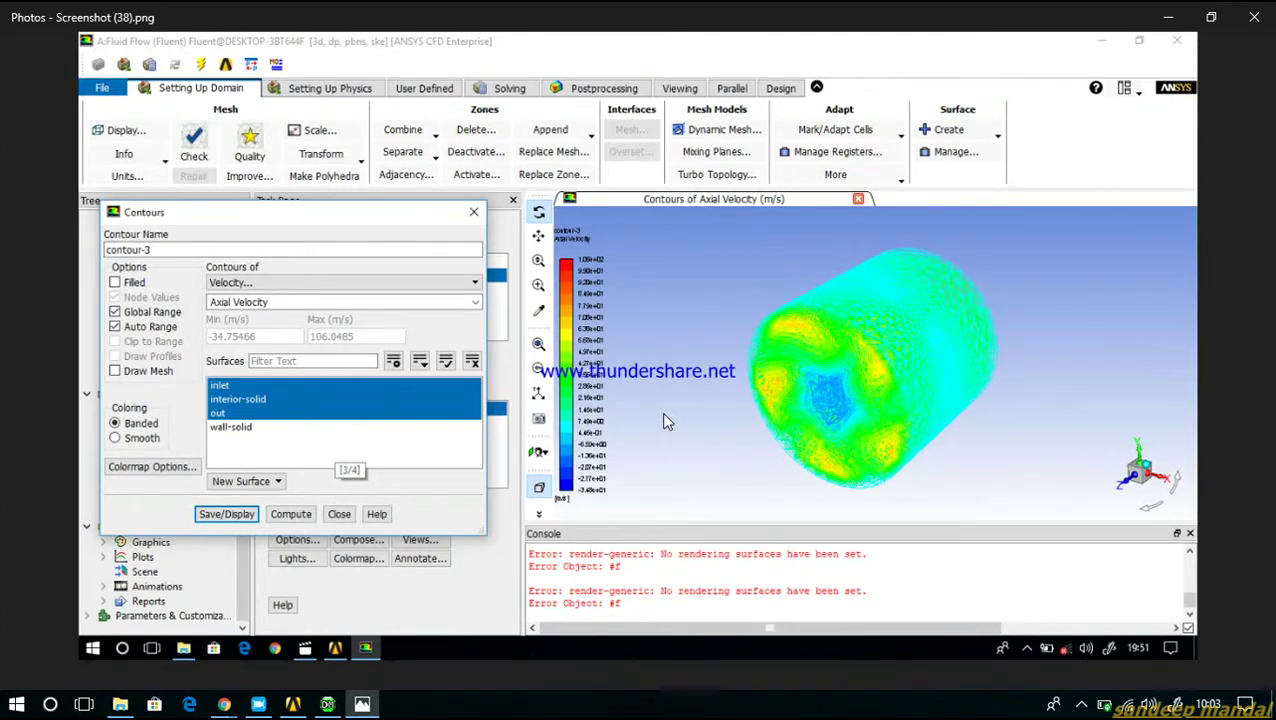
key(Right)
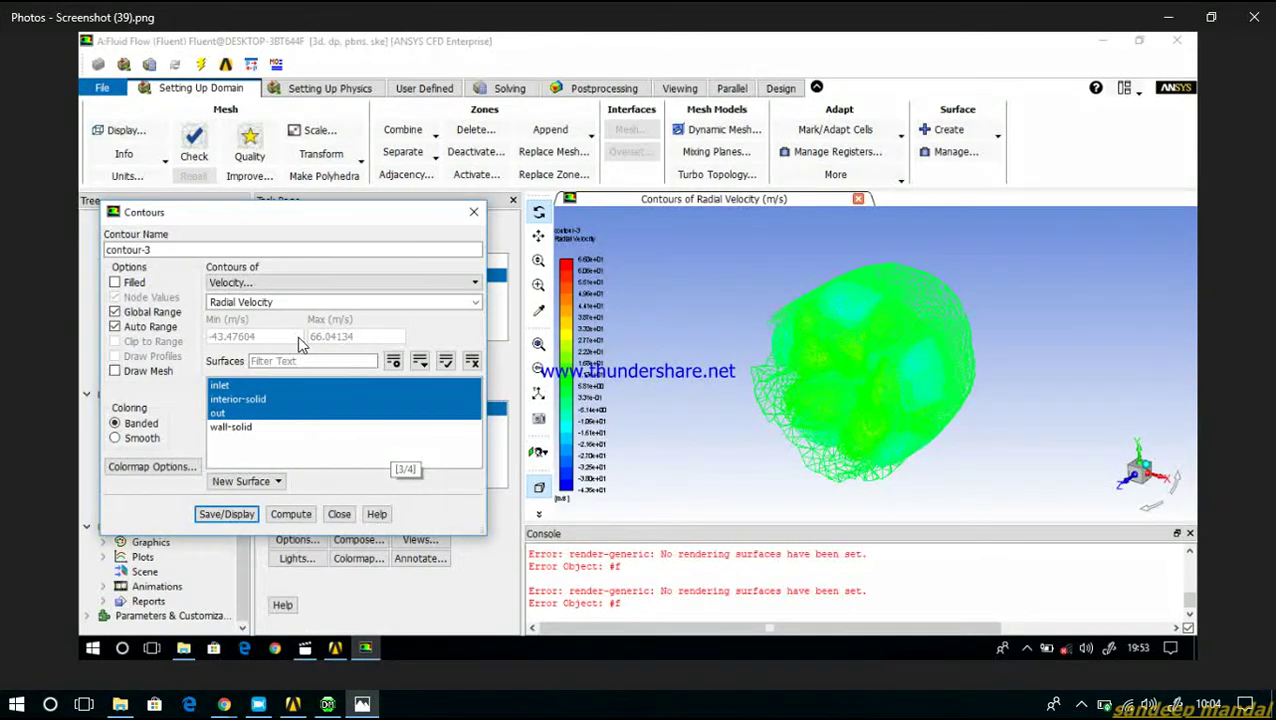
key(Right)
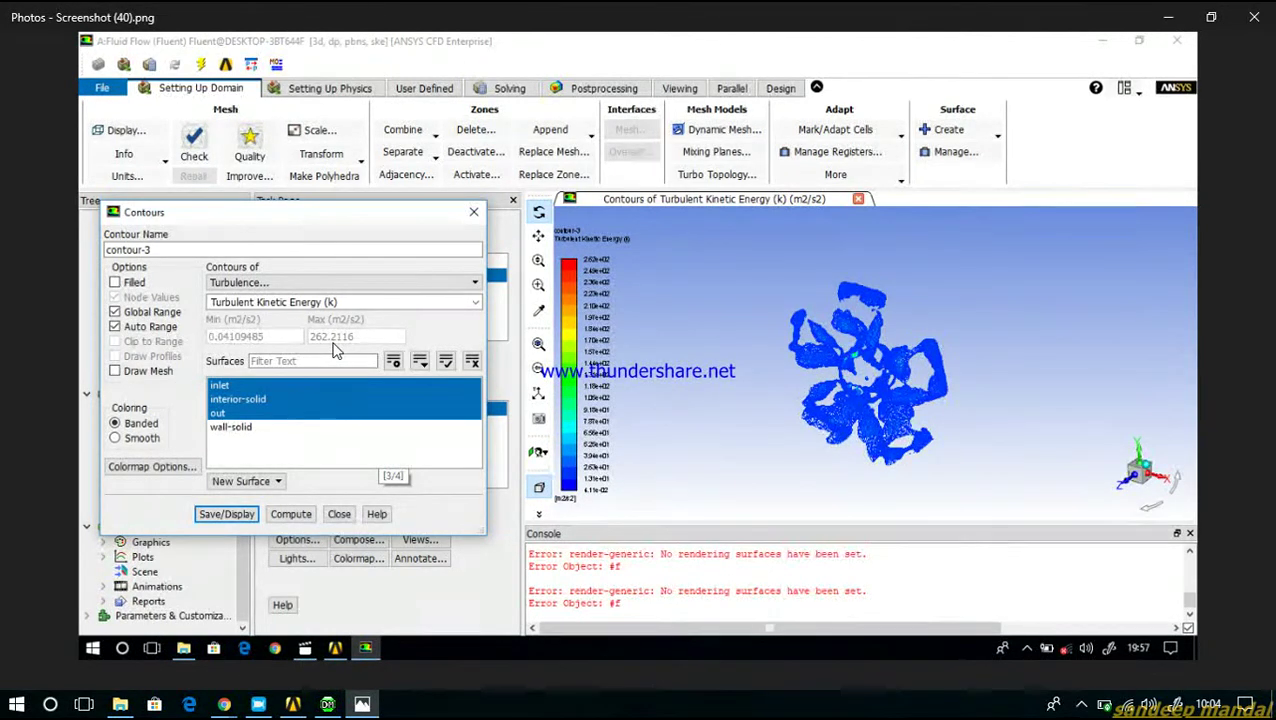
Advance past the turbulent intensity and dissipation rate images to the turbulent viscosity contour
key(Right)
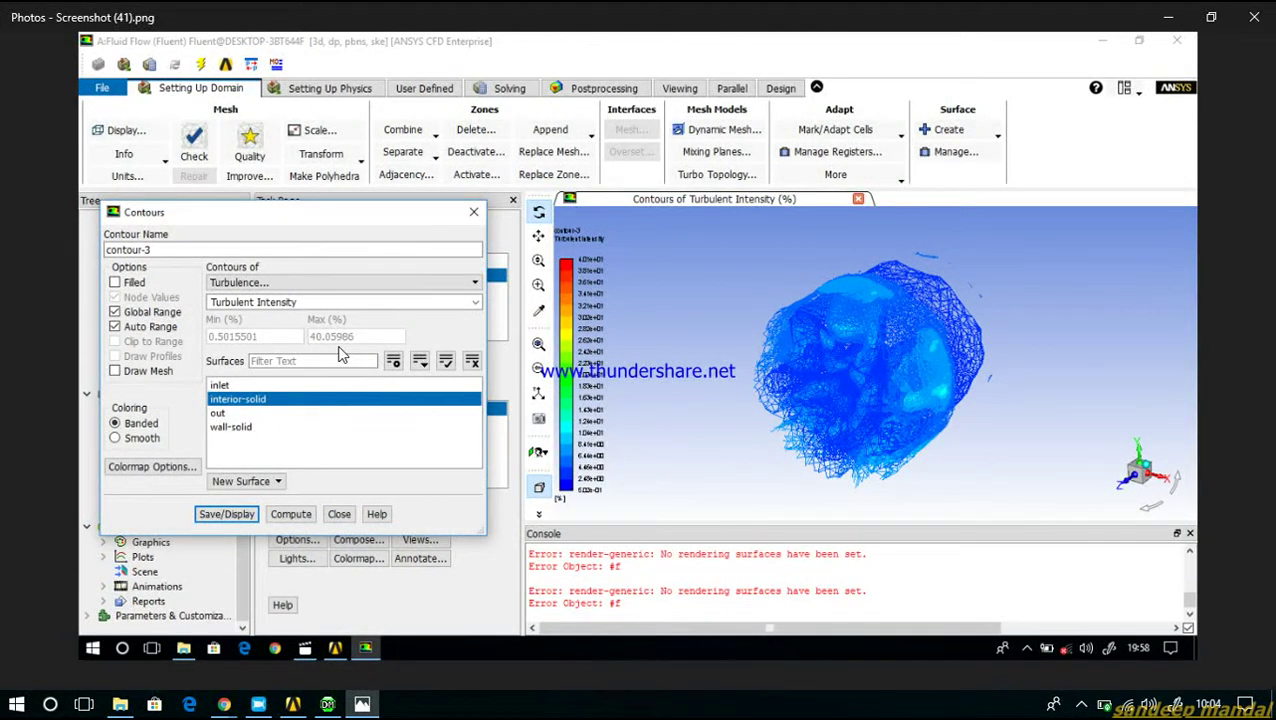
key(Right)
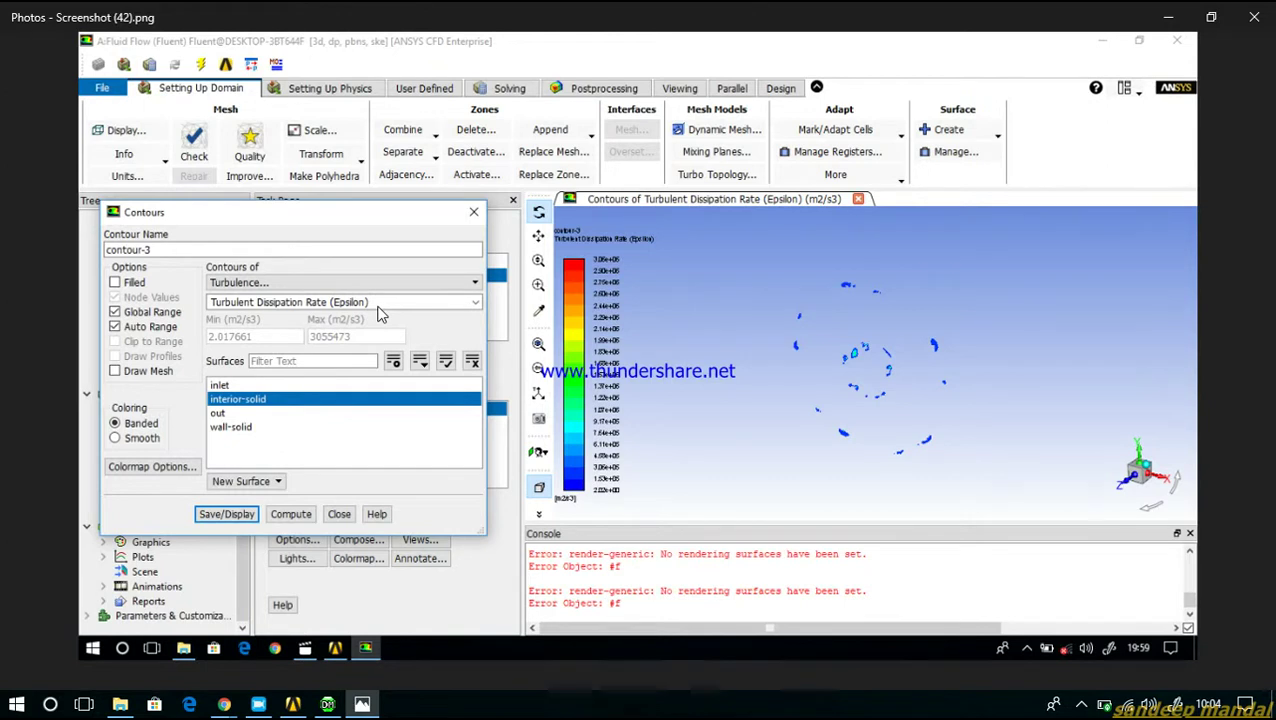
key(Right)
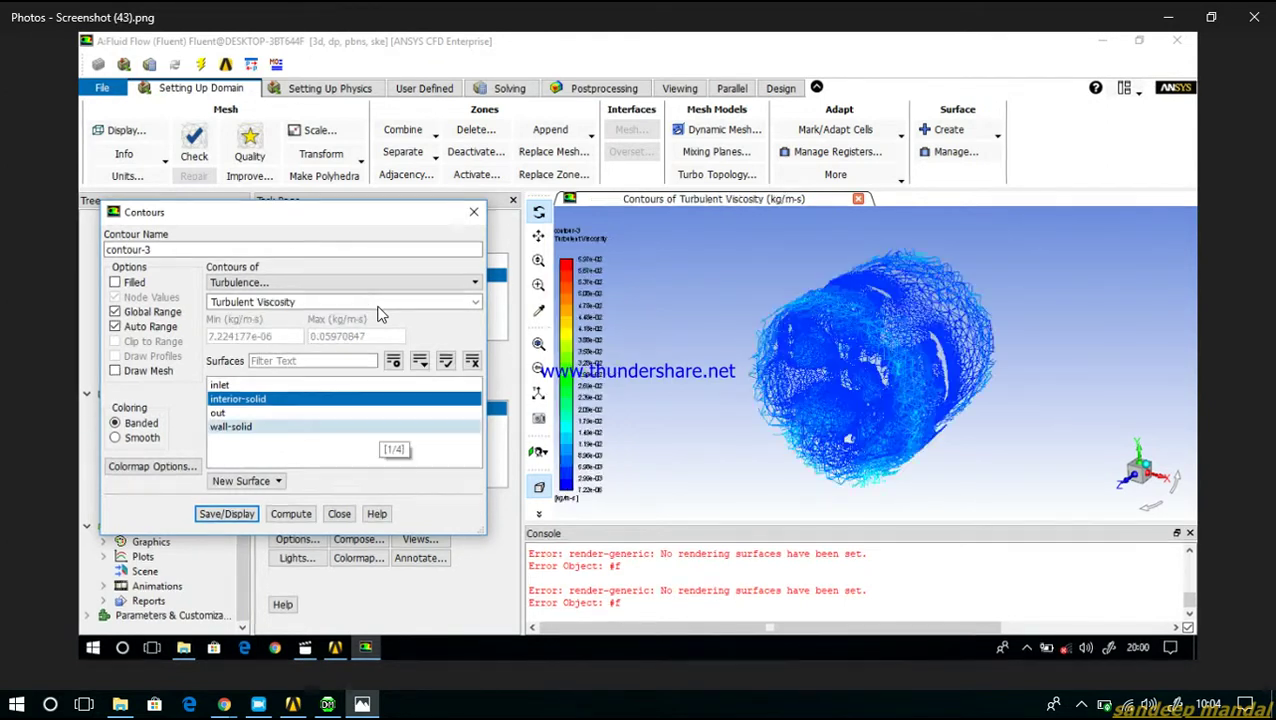
Browse the velocity vector plot screenshots and zoom into the turbulent kinetic energy vector plot
key(Right)
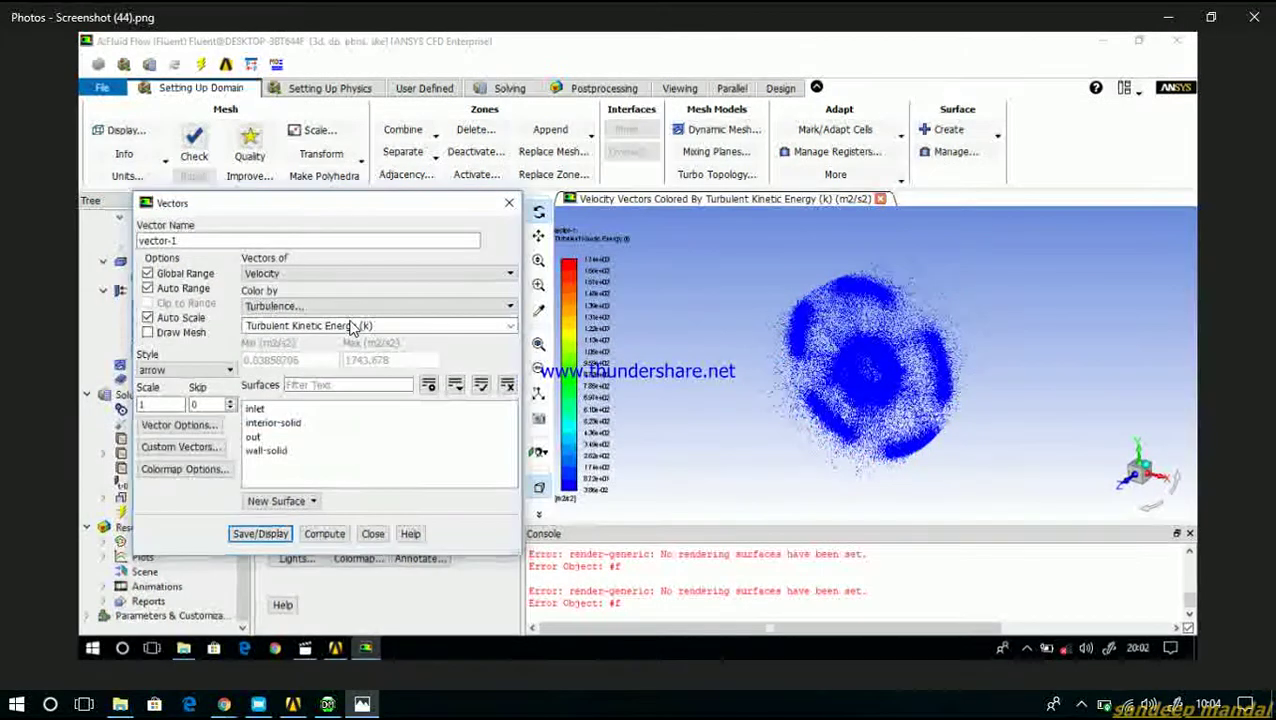
key(Right)
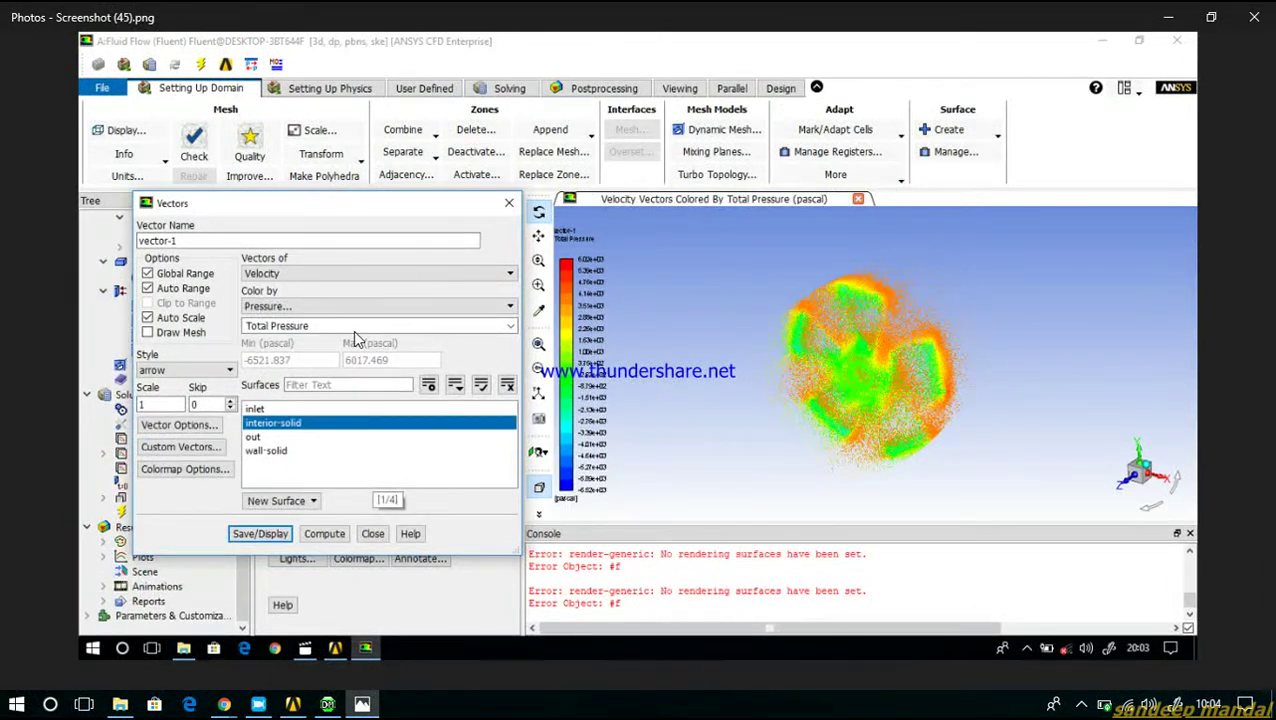
key(Left)
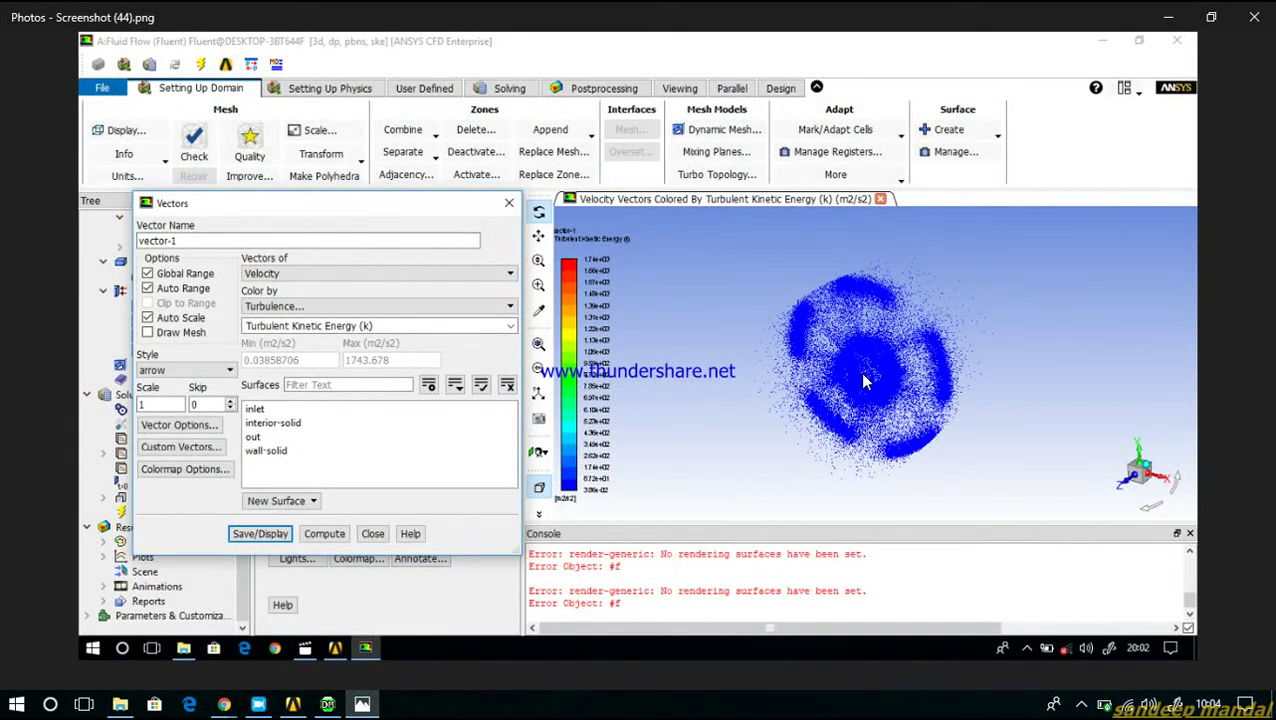
scroll(861, 374, up, 3)
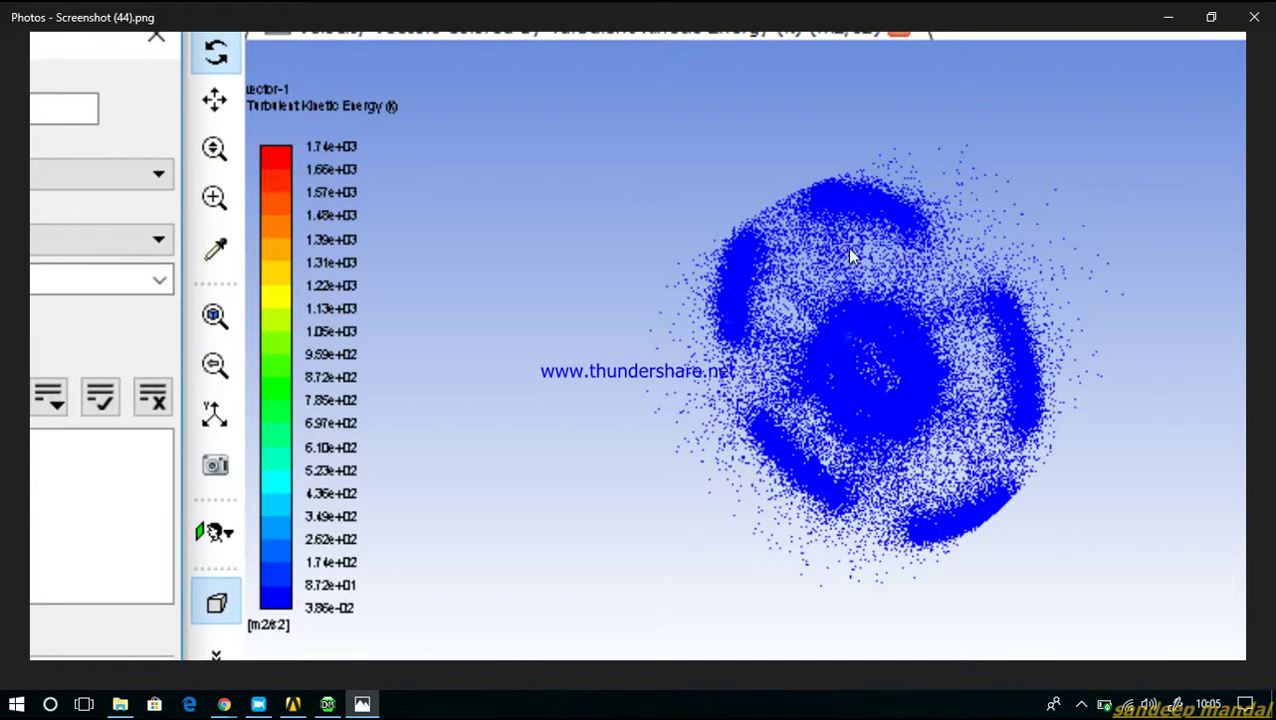
scroll(850, 258, down, 5)
Advance past the 52.97602 kg/s inlet mass flow report to STATIC PRESSUEF.jpg
key(Right)
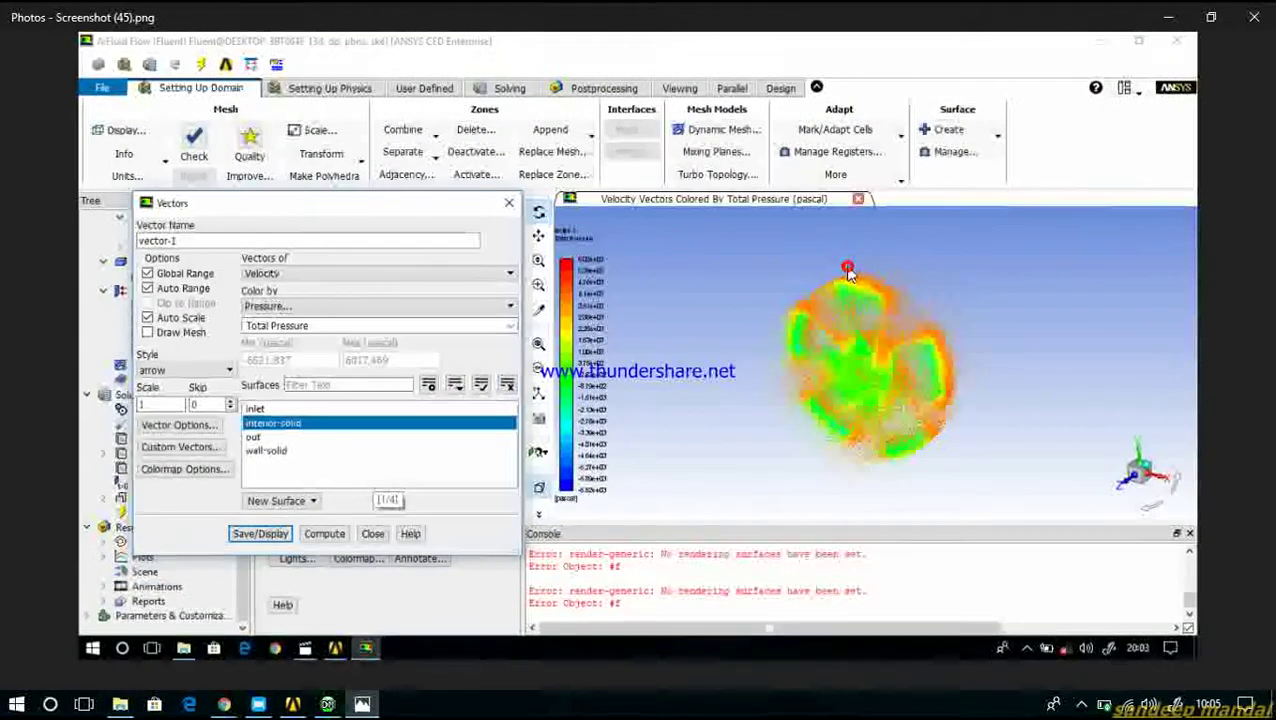
key(Right)
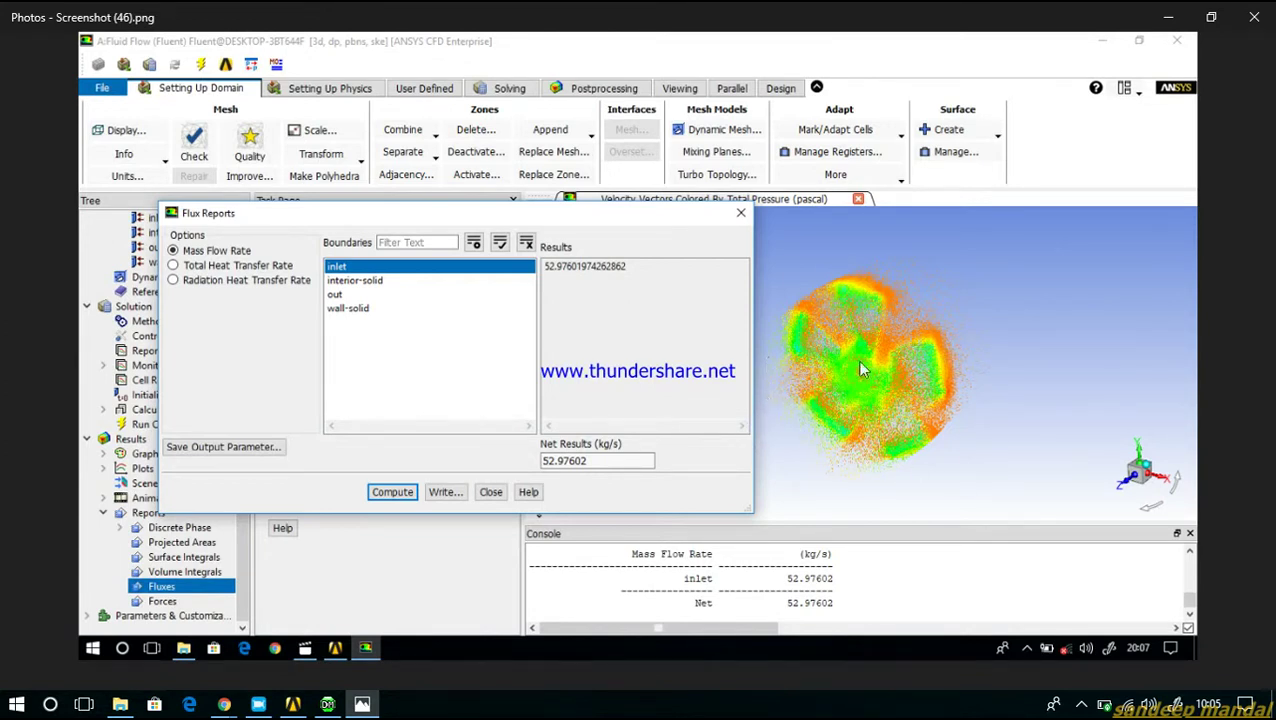
key(Right)
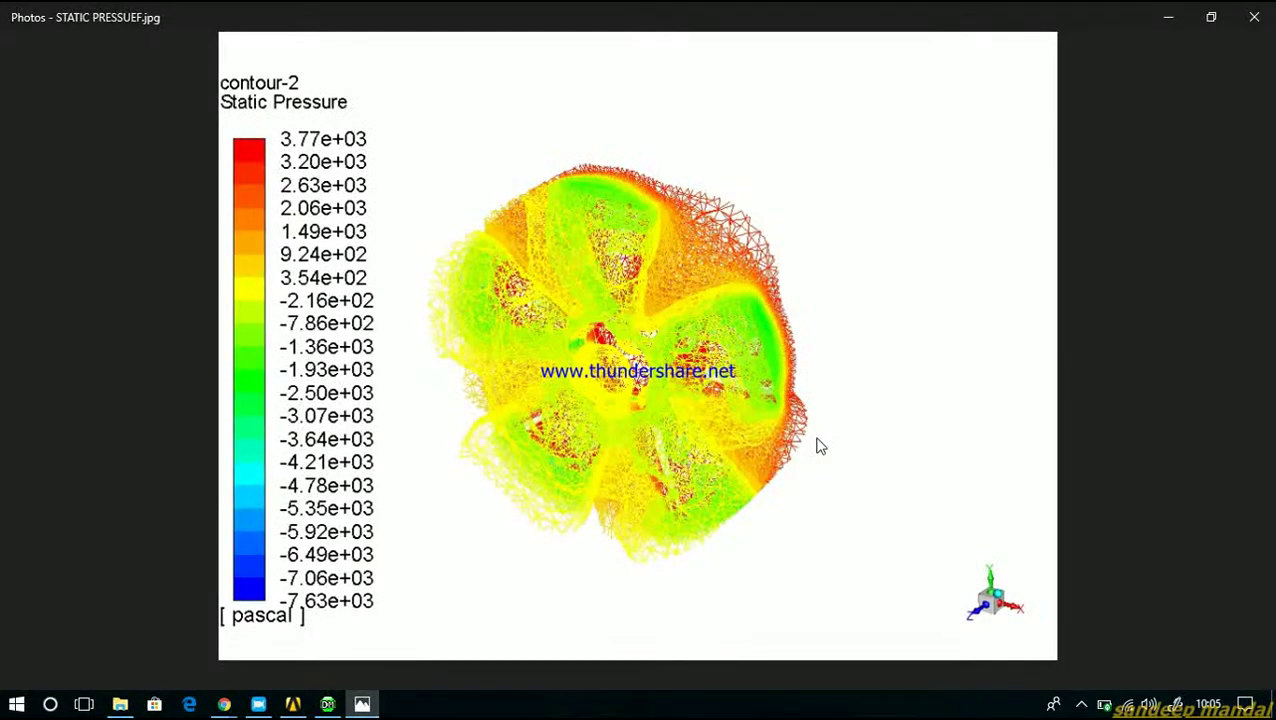
Step through total pressure, dissipation rate, intensity and kinetic energy contours, comparing intensity with kinetic energy
key(Right)
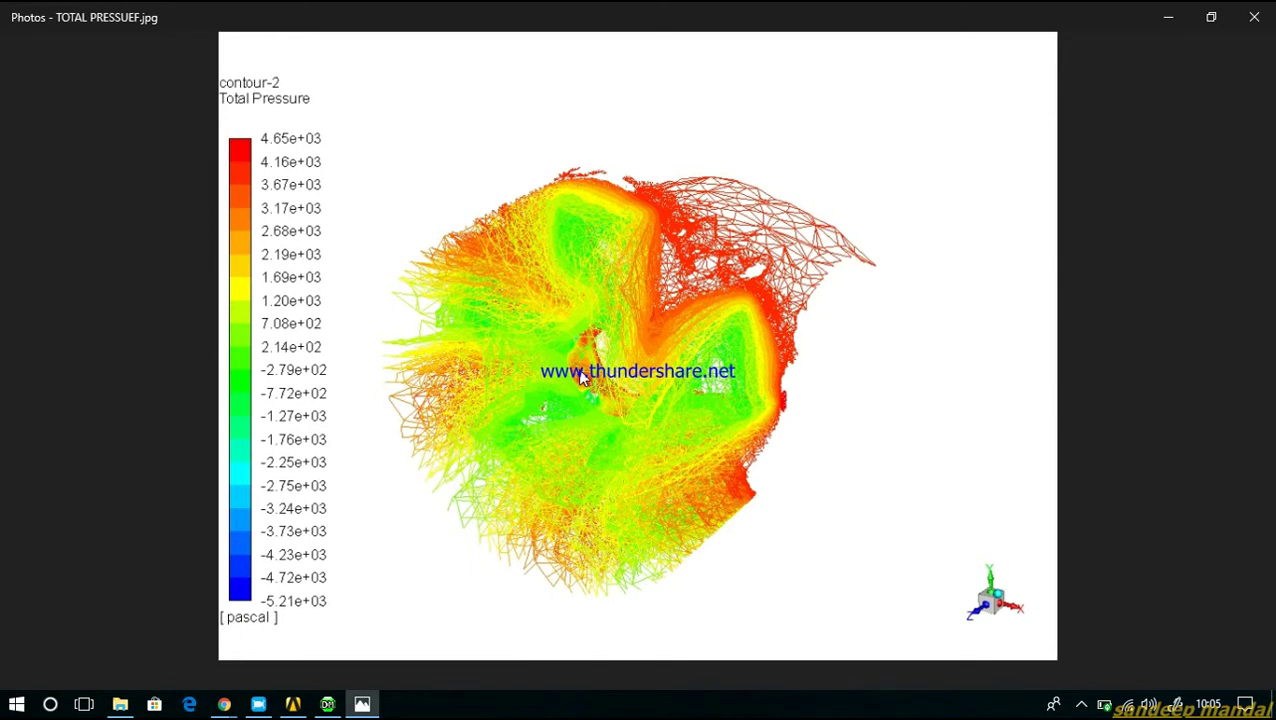
key(Right)
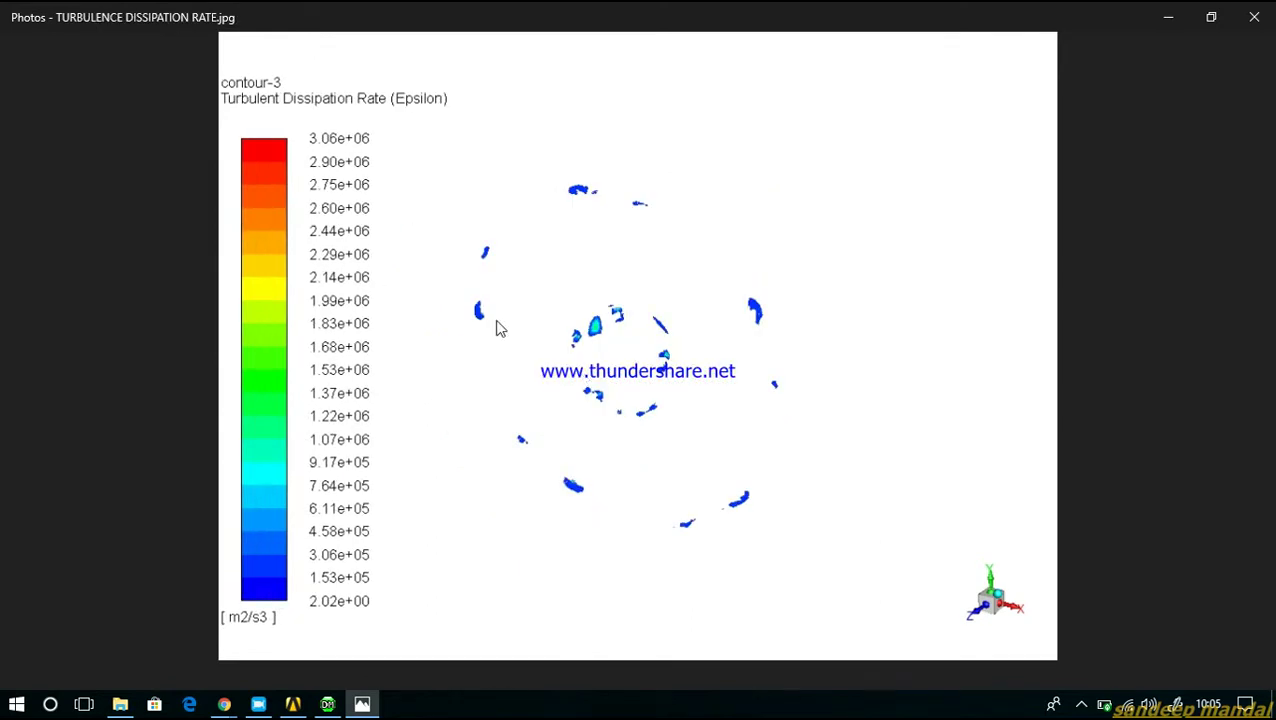
key(Right)
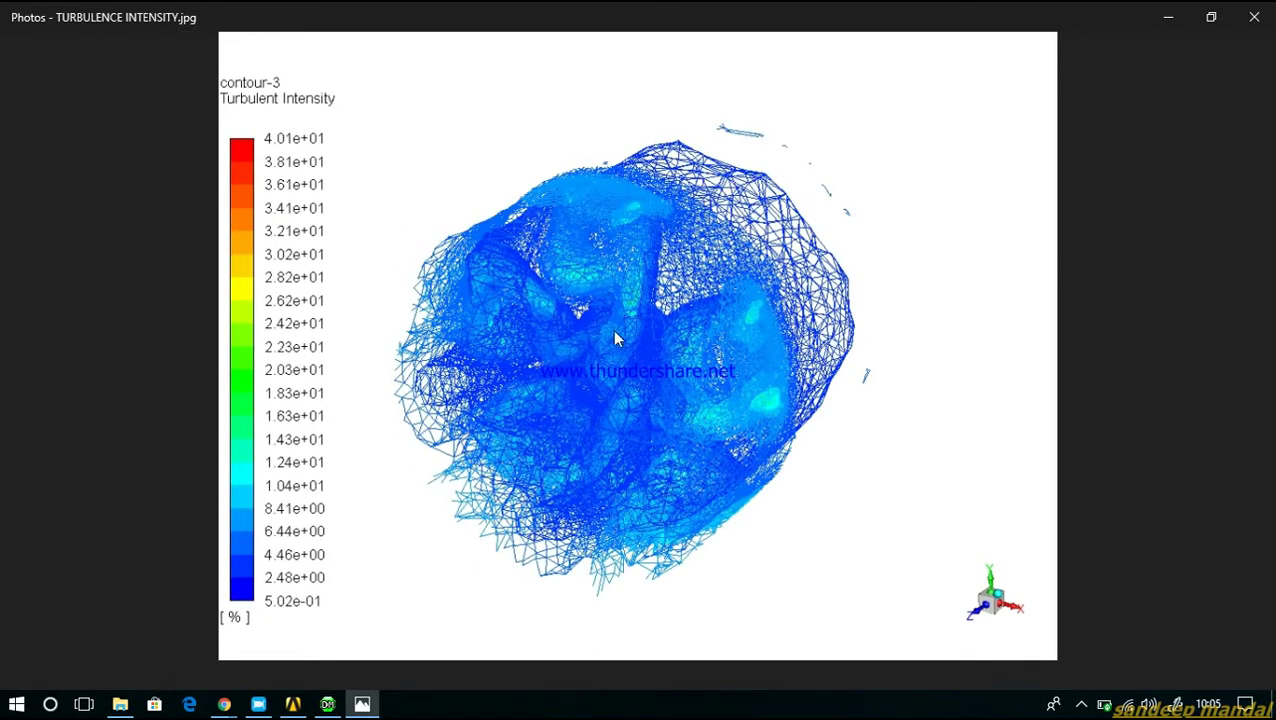
key(Right)
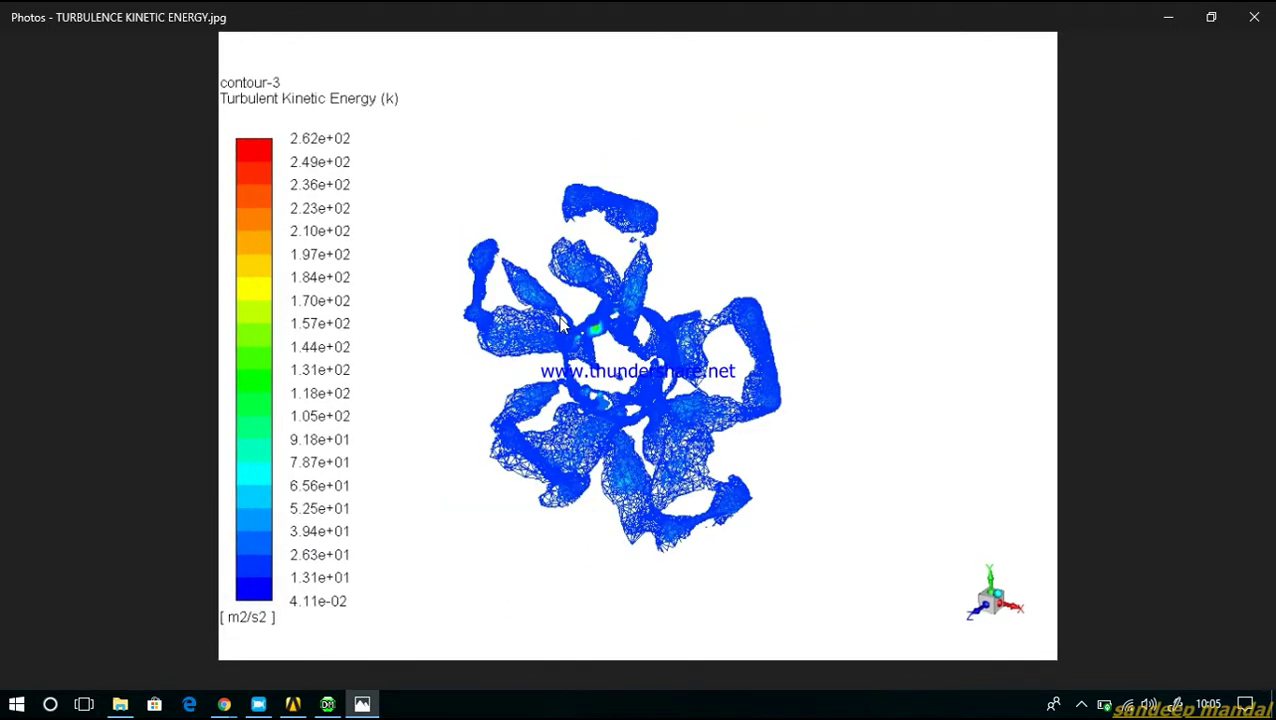
key(Left)
key(Right)
key(Right)
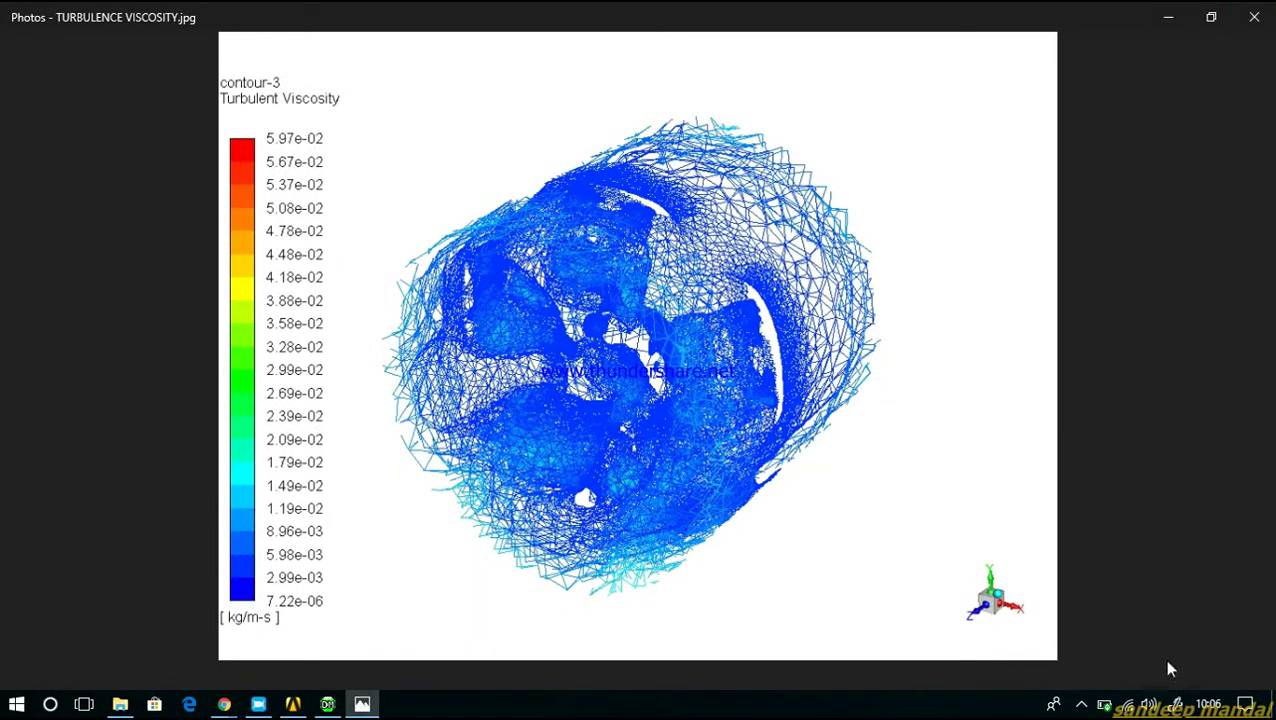
click(1080, 705)
Use the recorder's tray menu, then bring up the Excel SHEET FOR VADIATION results and scroll through them
right_click(1044, 672)
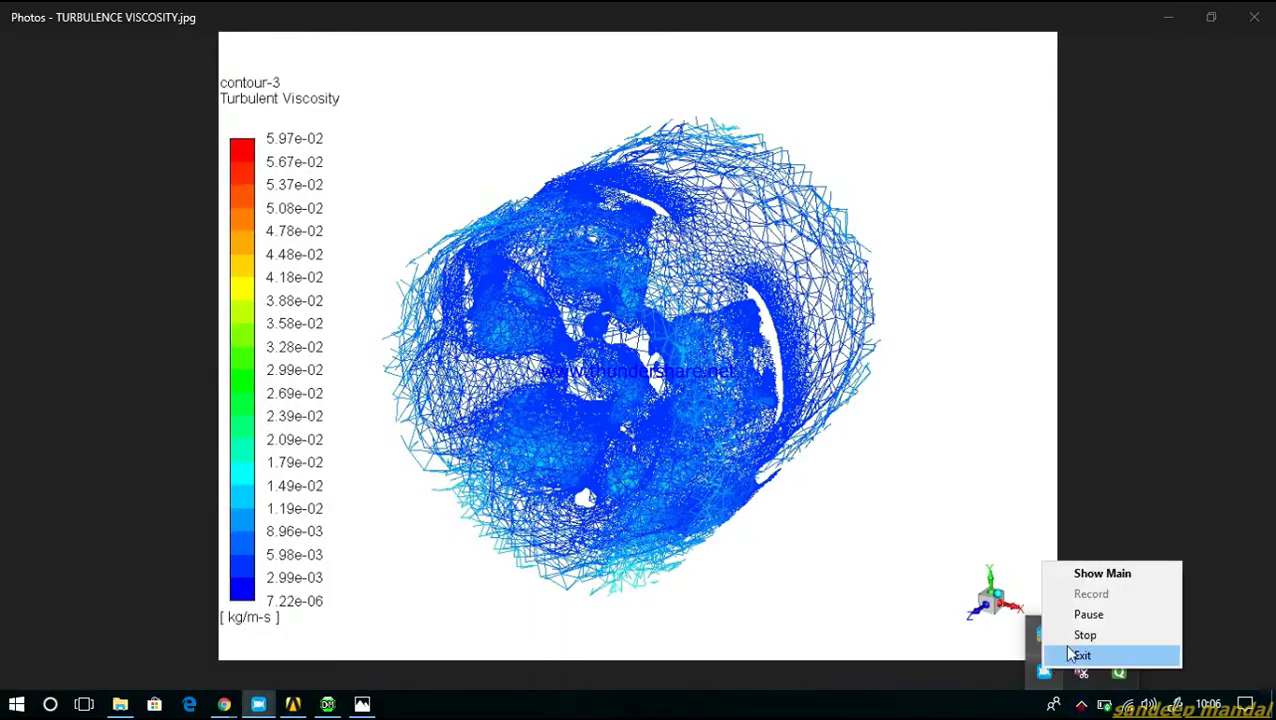
click(1089, 618)
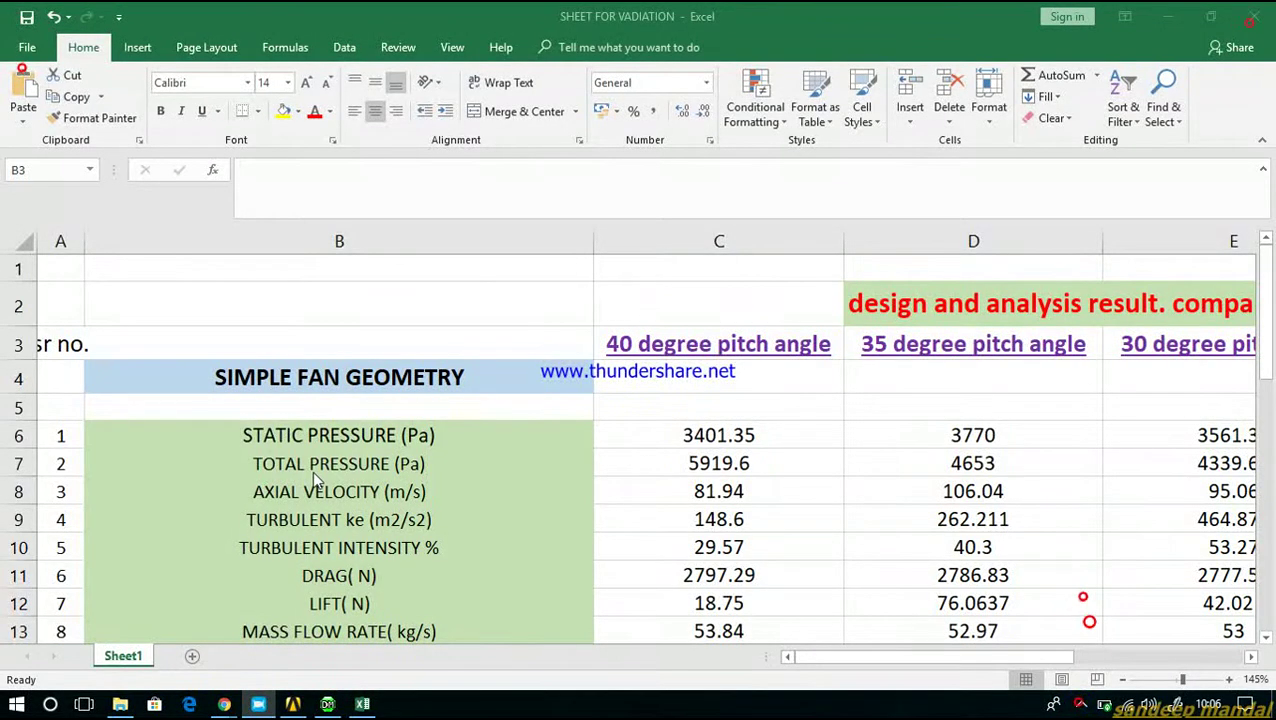
click(424, 342)
scroll(455, 372, down, 2)
scroll(441, 402, up, 2)
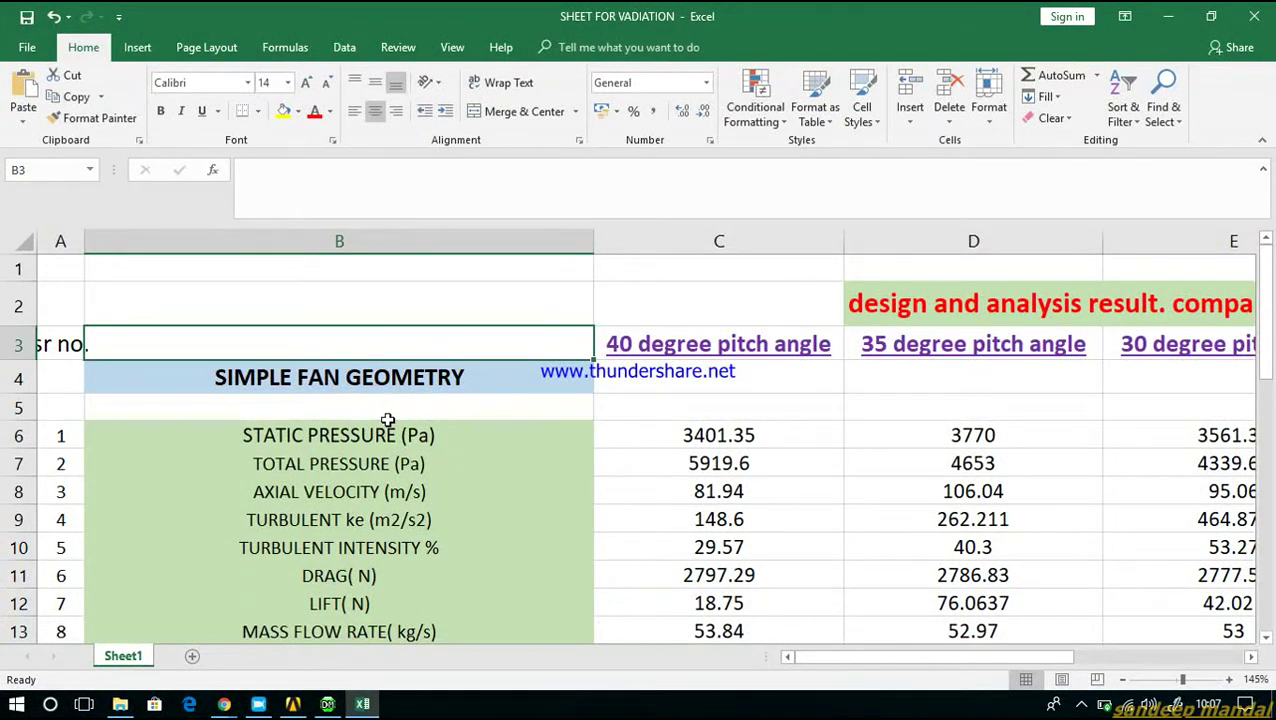
scroll(383, 435, down, 1)
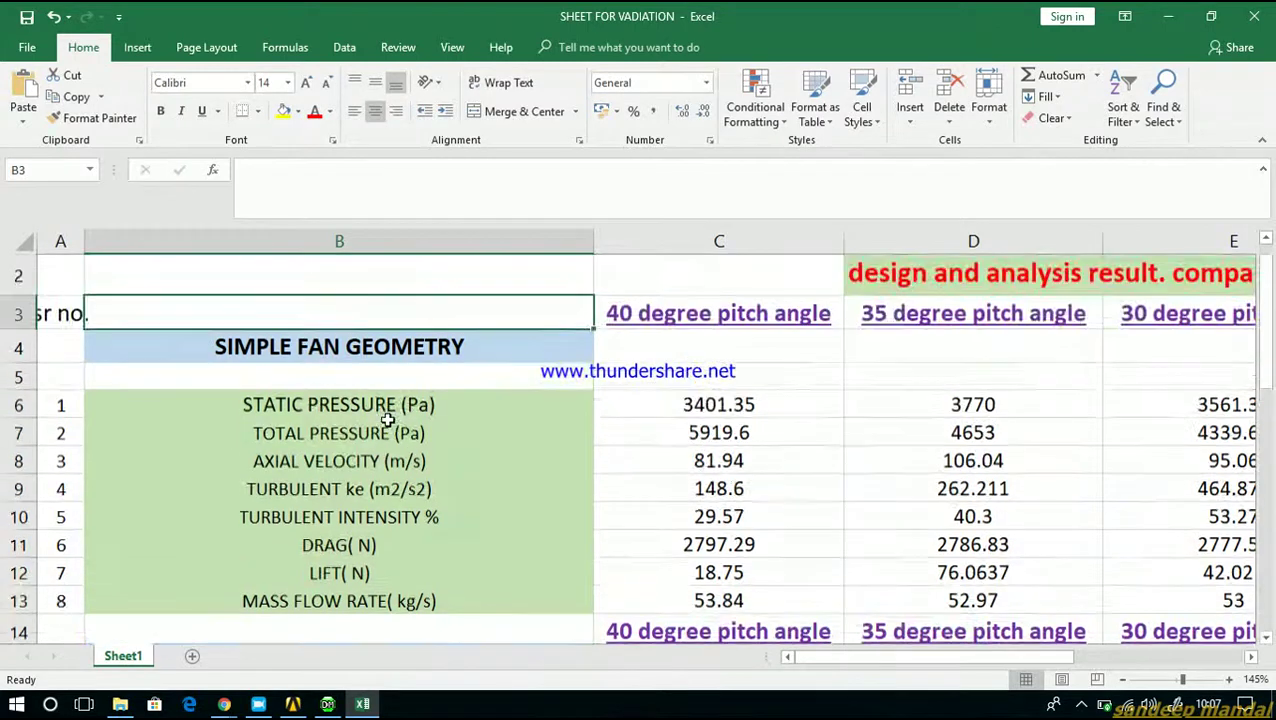
scroll(387, 420, up, 1)
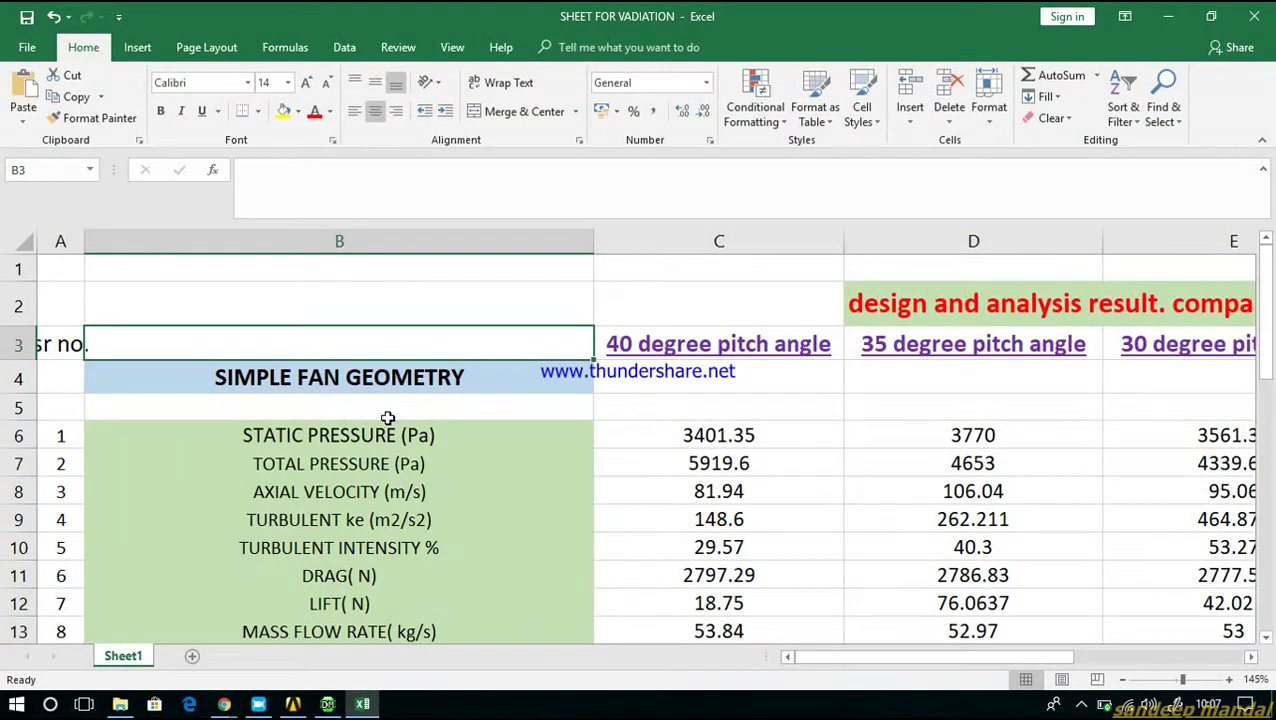
scroll(418, 440, down, 1)
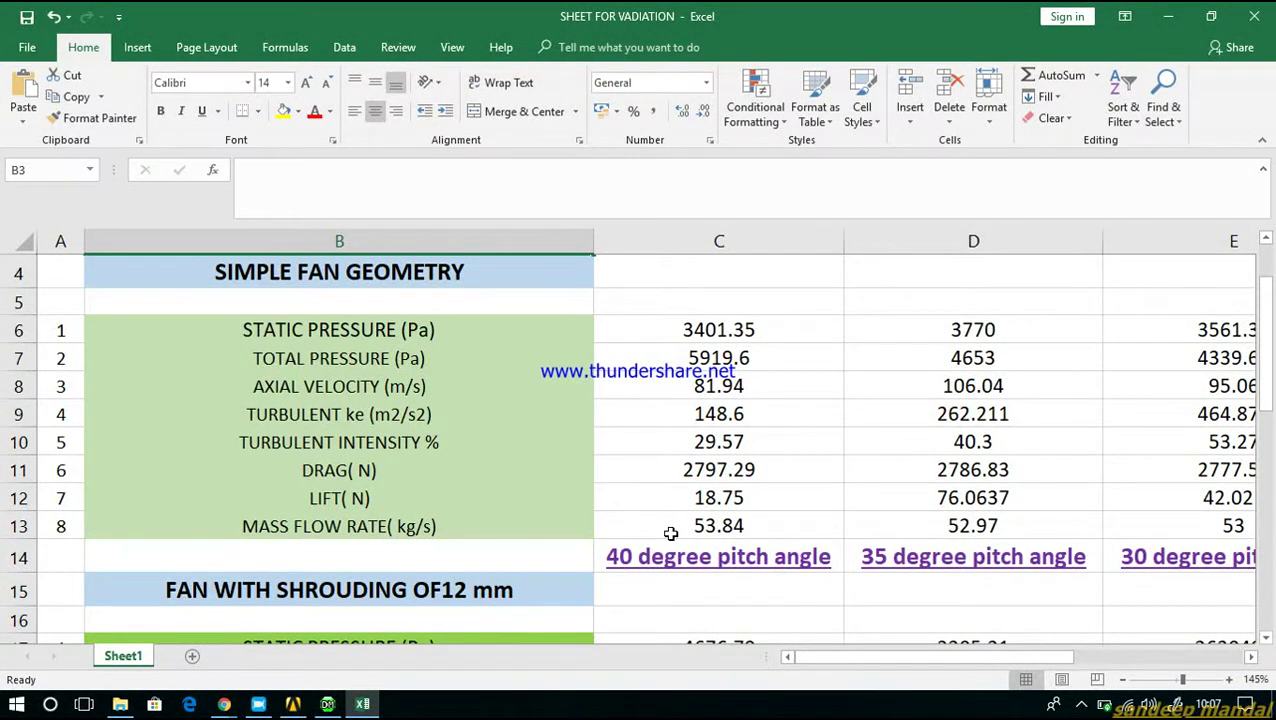
Highlight mass flow rates 53.84, 52.97 and 53 for the 40, 35 and 30 degree pitches
click(722, 530)
click(968, 524)
click(1224, 527)
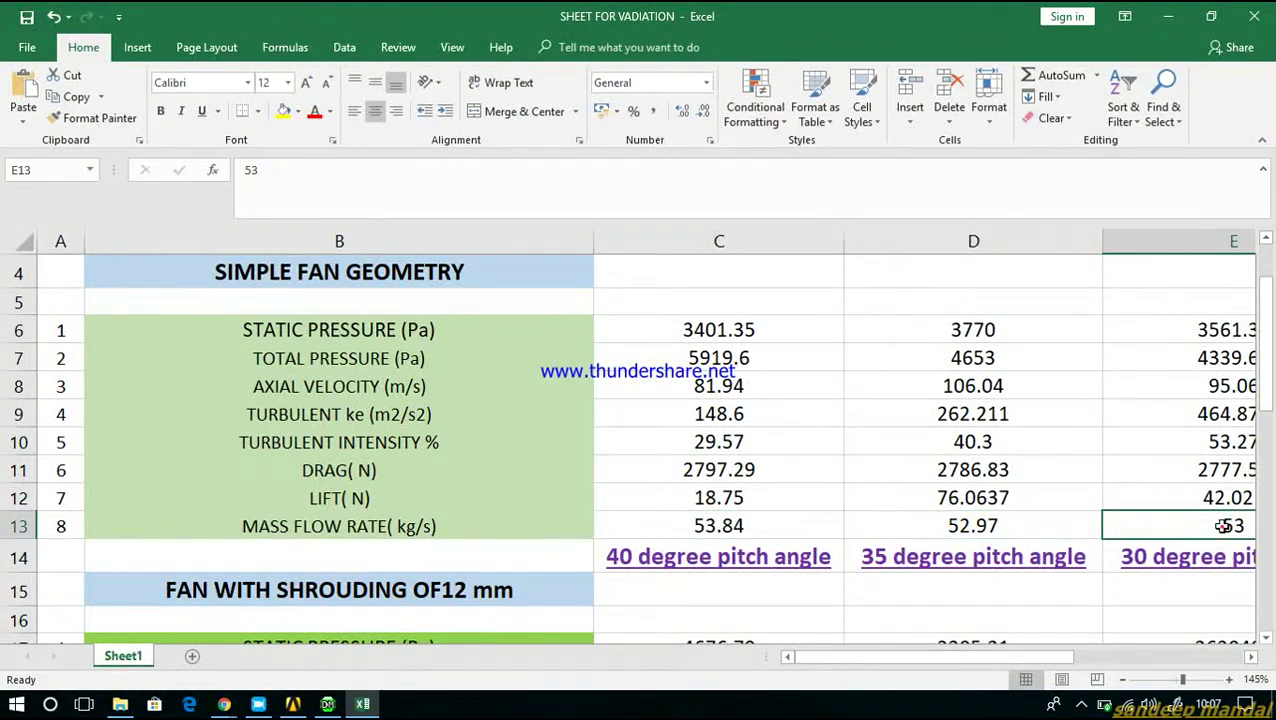
scroll(1007, 538, up, 1)
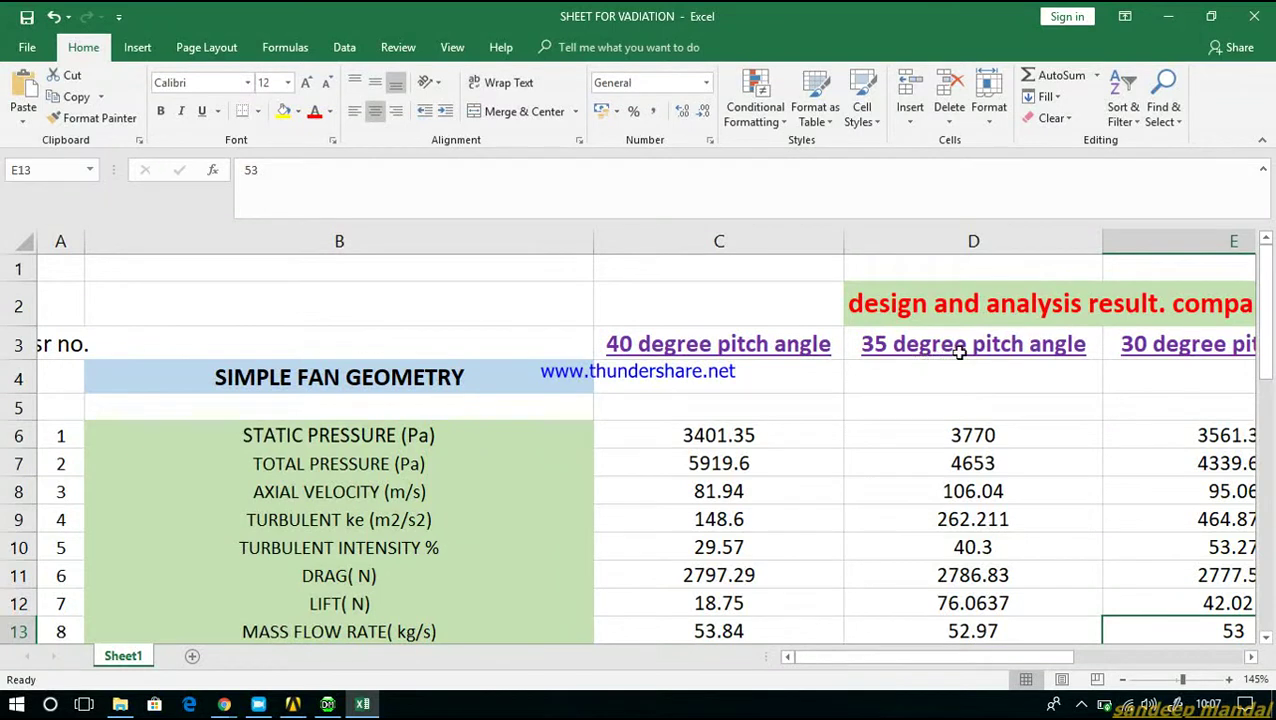
scroll(865, 524, down, 1)
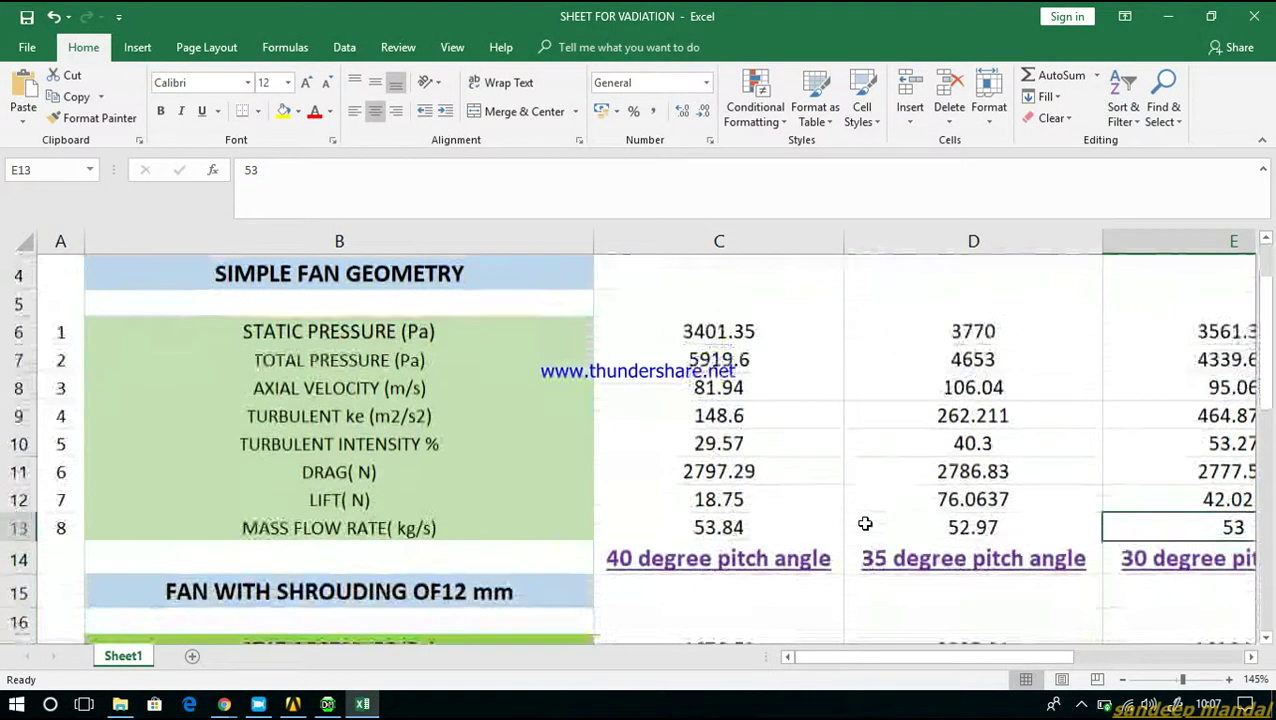
scroll(854, 484, up, 1)
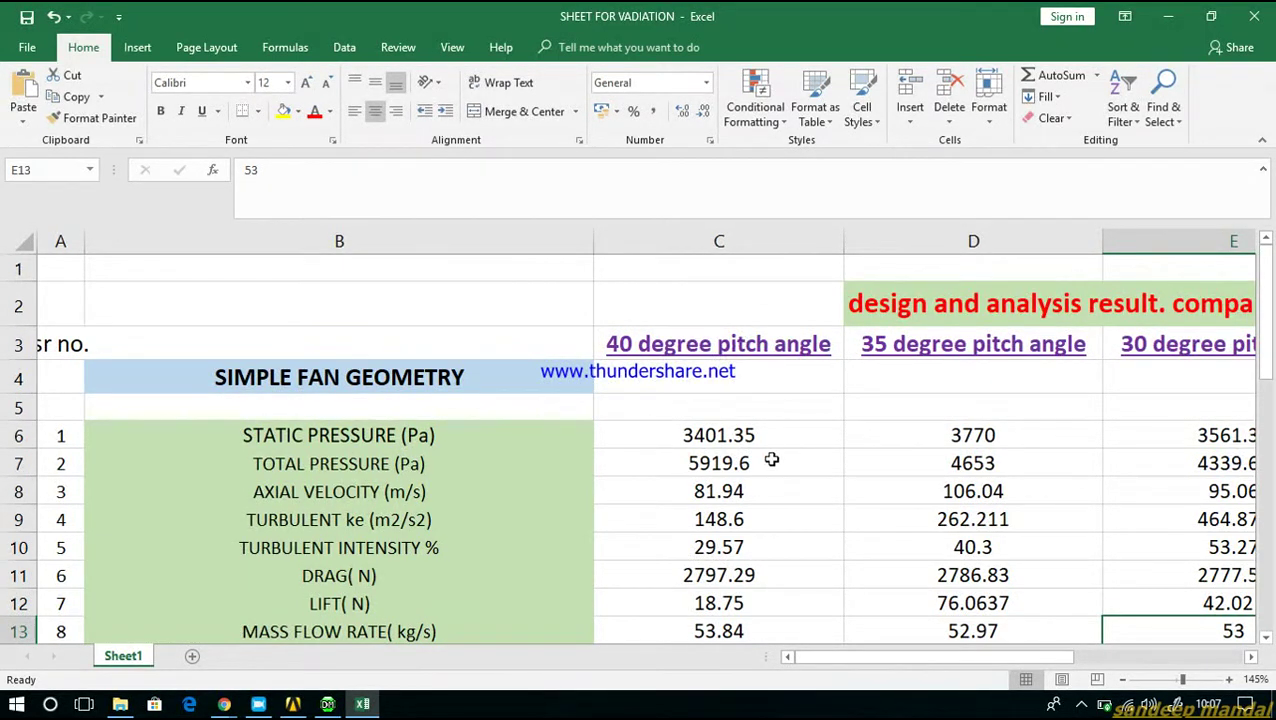
scroll(772, 459, down, 1)
scroll(772, 459, up, 1)
Scroll through the rest of the pitch-angle comparison table
scroll(659, 490, down, 1)
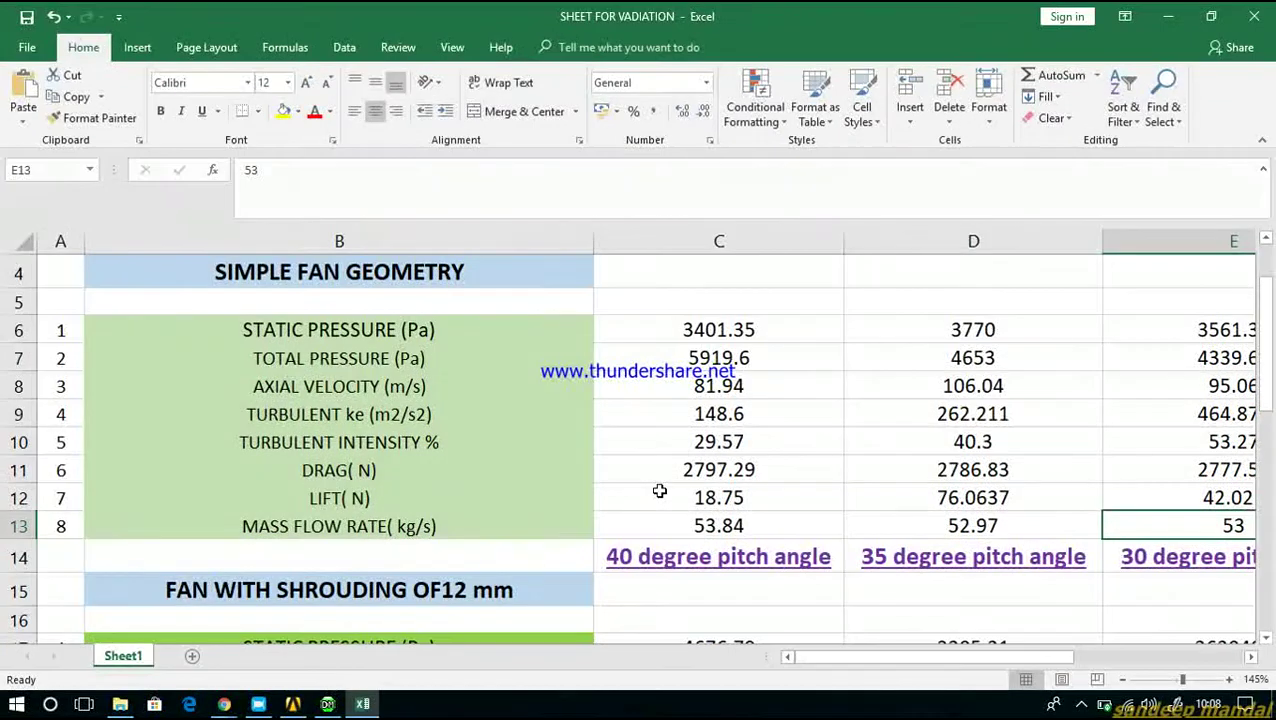
scroll(659, 490, down, 2)
scroll(659, 490, down, 6)
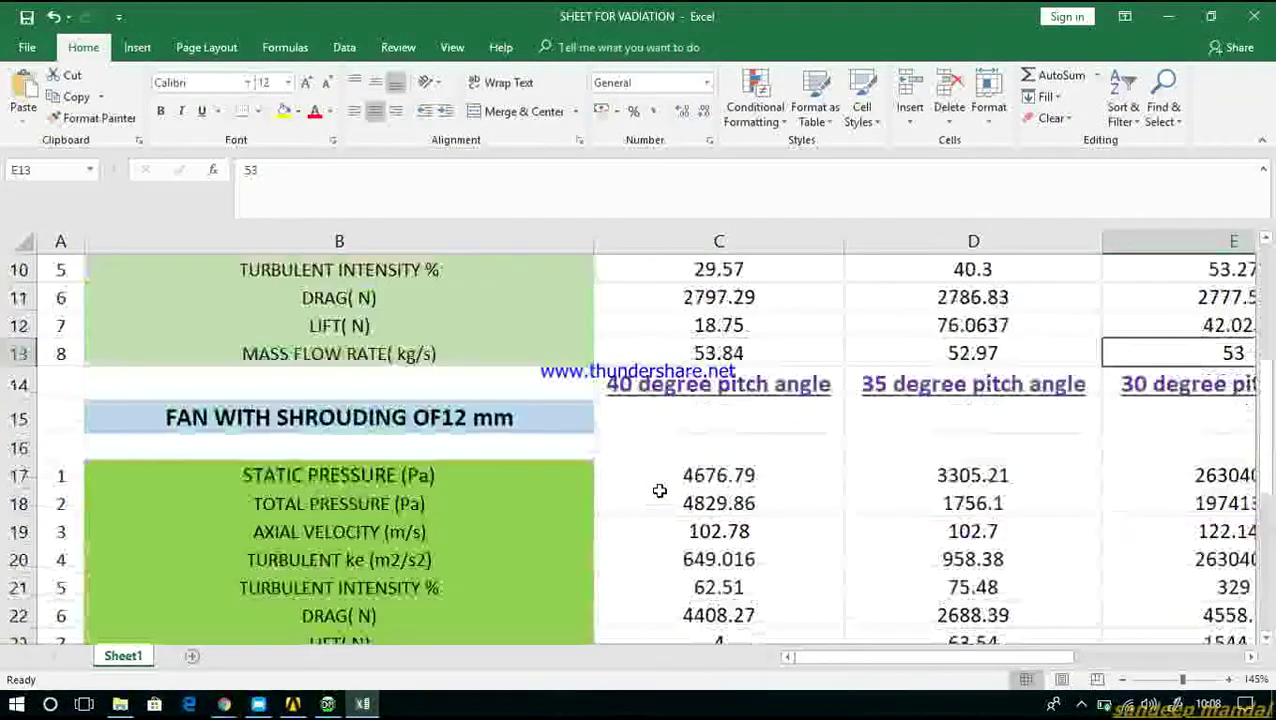
scroll(659, 490, up, 3)
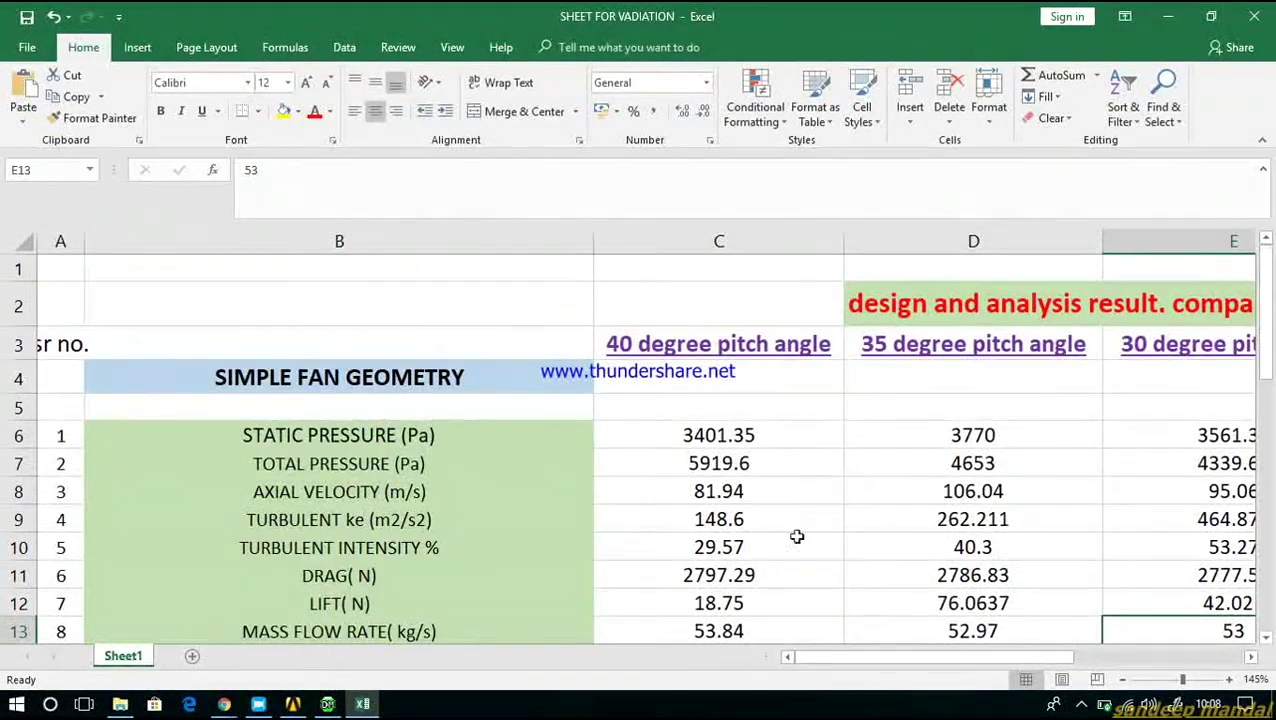
click(1081, 707)
Show the Free Screen Recorder main window from the tray, then minimise it to the desktop
right_click(1043, 671)
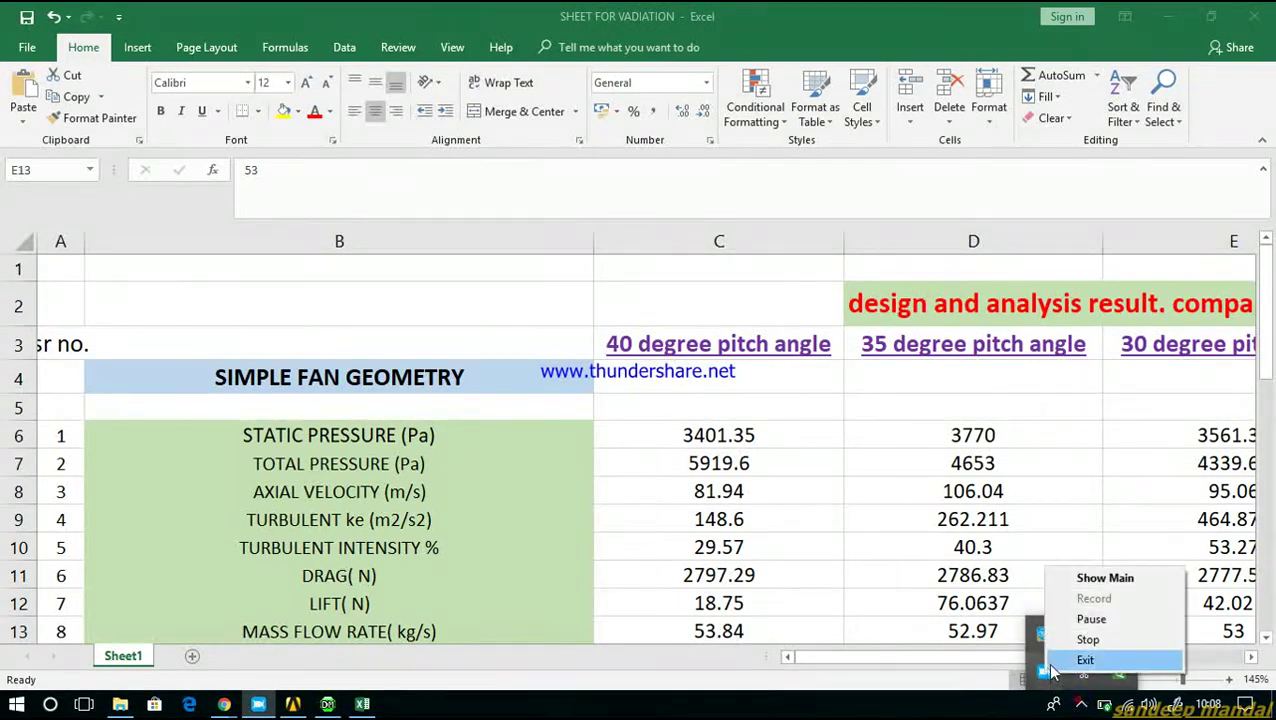
click(1108, 594)
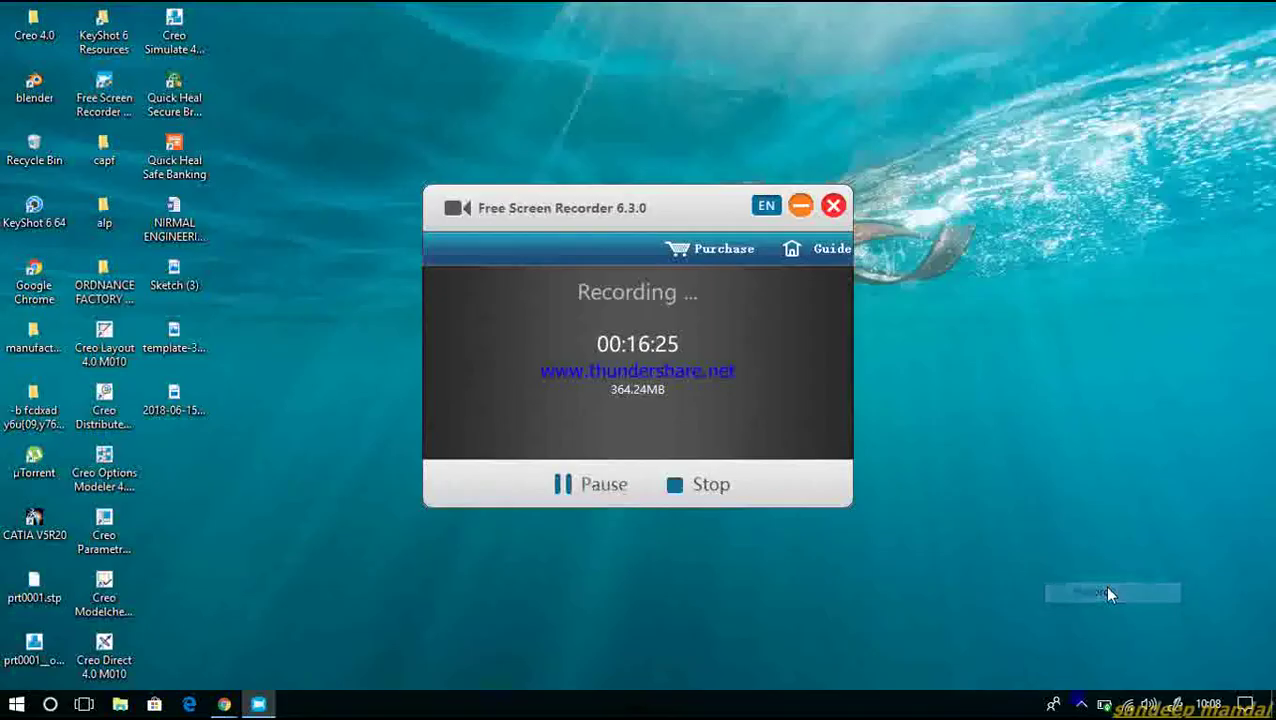
click(800, 205)
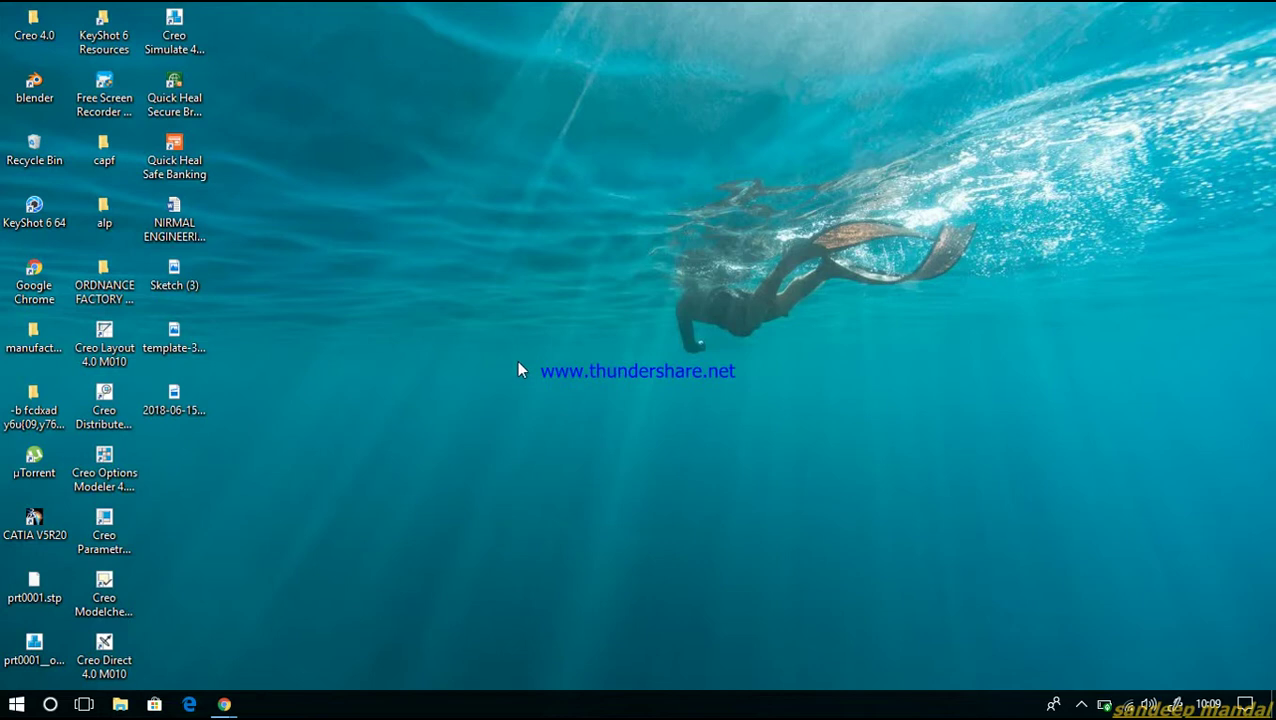
click(1081, 704)
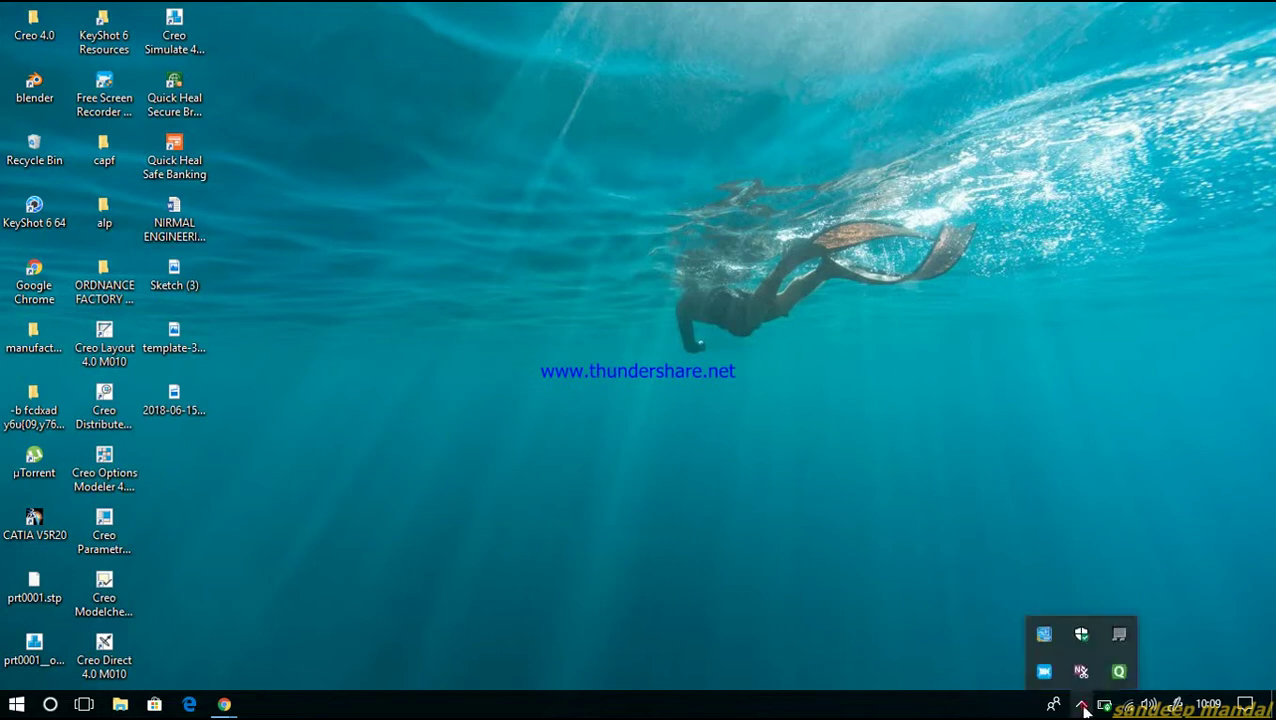